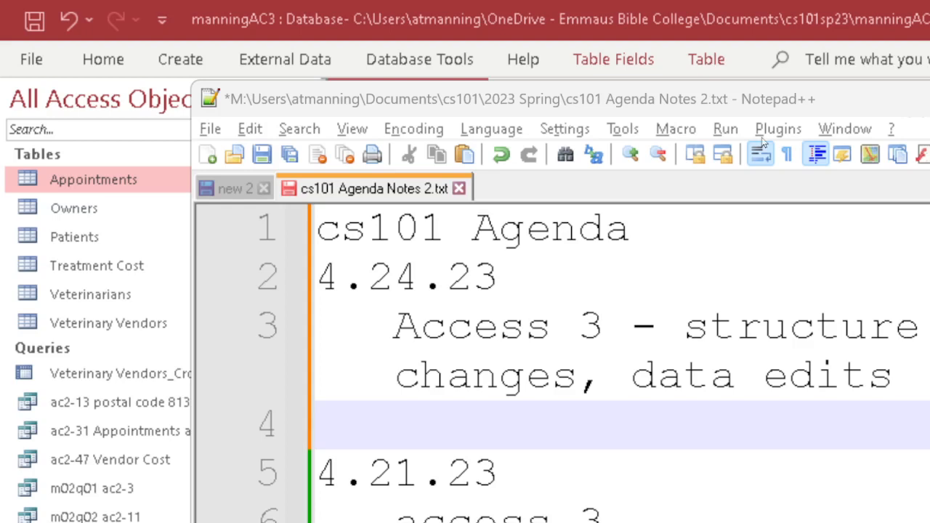
Save cs101 Agenda Notes 2.txt and bring the Access Appointments datasheet back to the front.
key(ctrl+s)
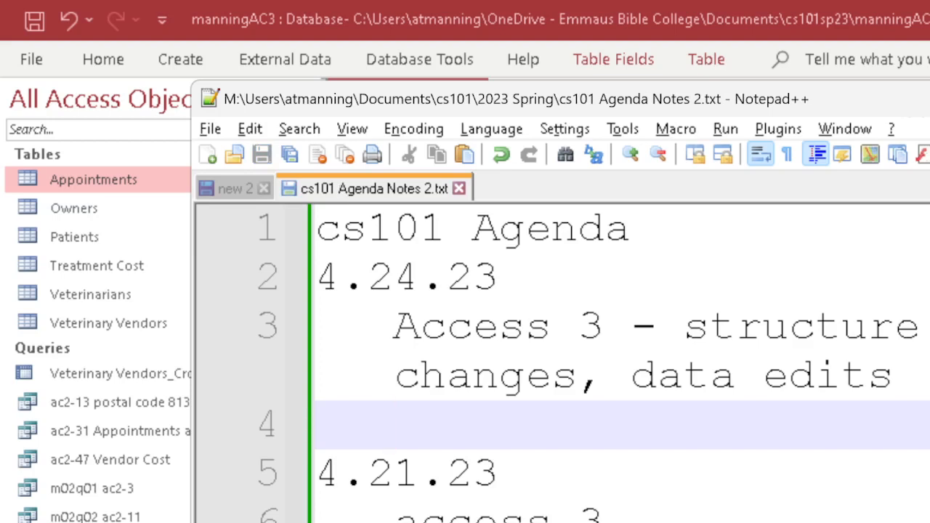
key(alt+Tab)
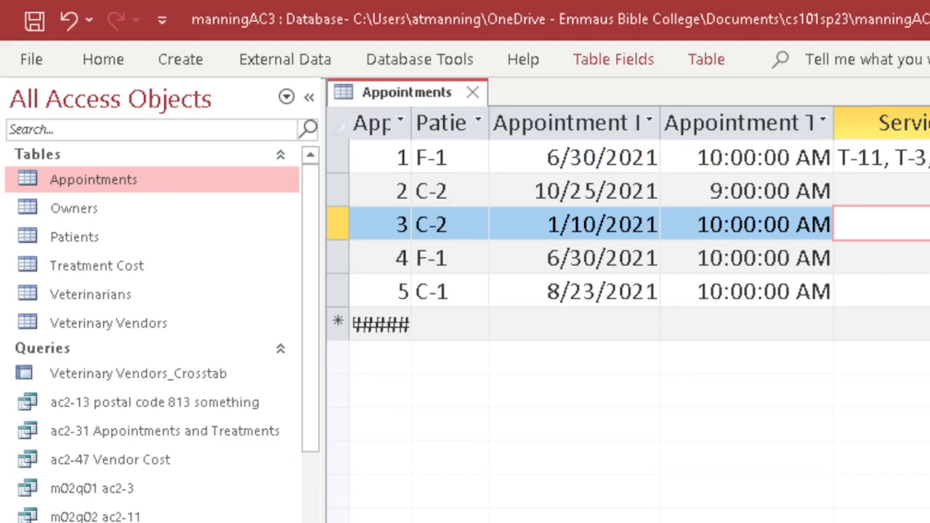
Assign treatments T-1, T-3, T-7 and T-10 to appointment 2's Service field.
key(Up)
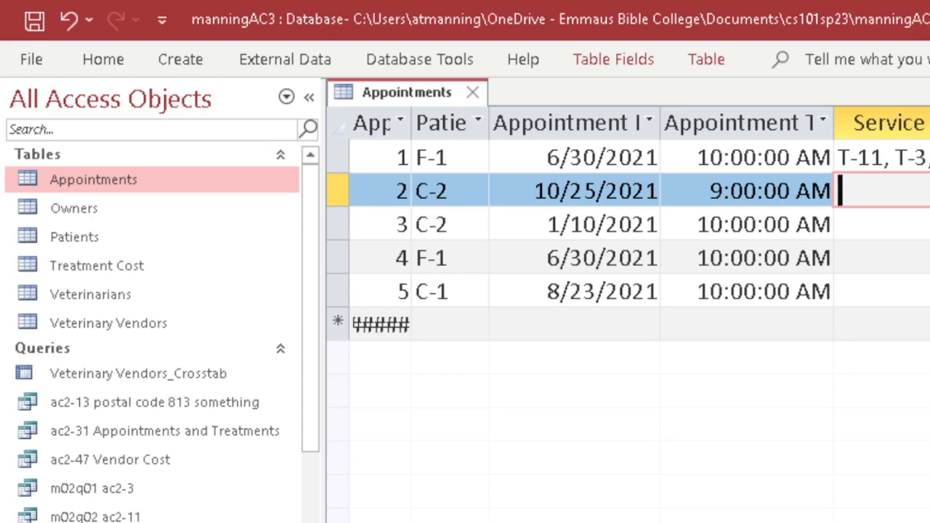
key(Tab)
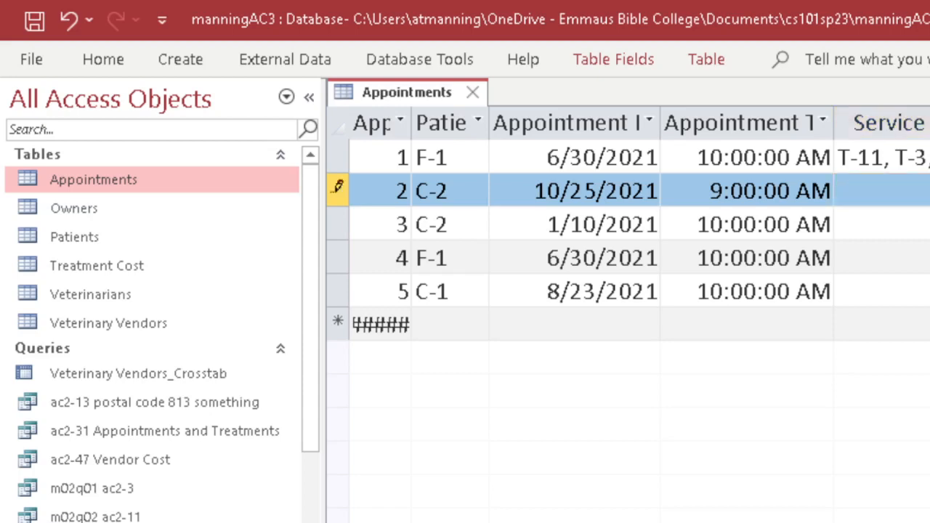
click(923, 291)
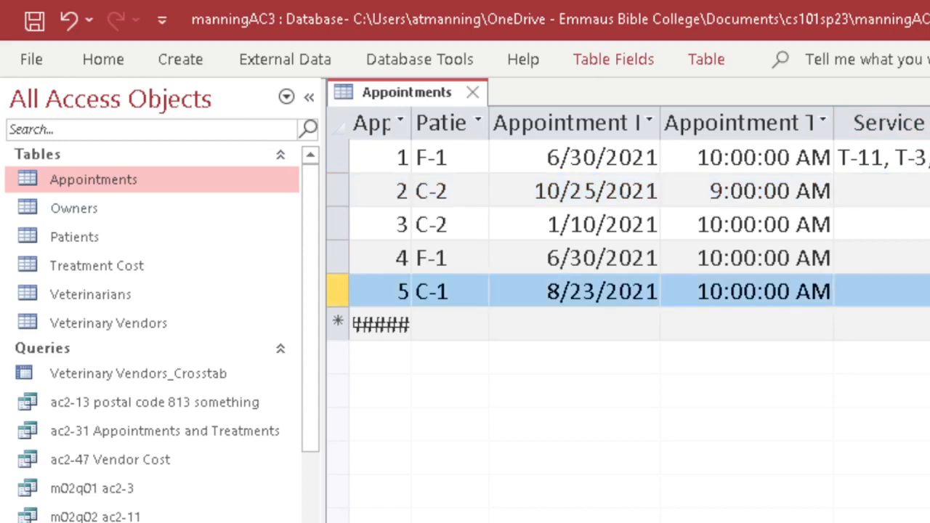
click(886, 194)
click(923, 191)
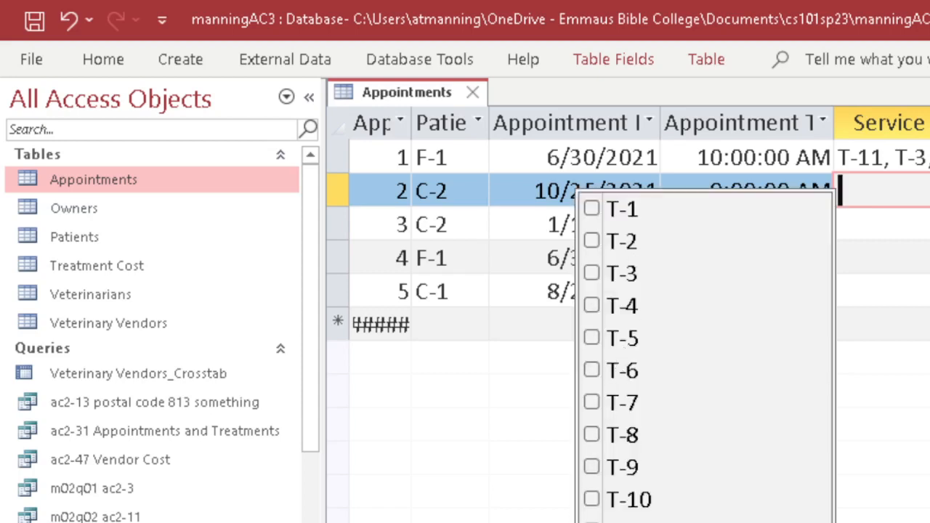
click(592, 208)
click(591, 272)
click(592, 402)
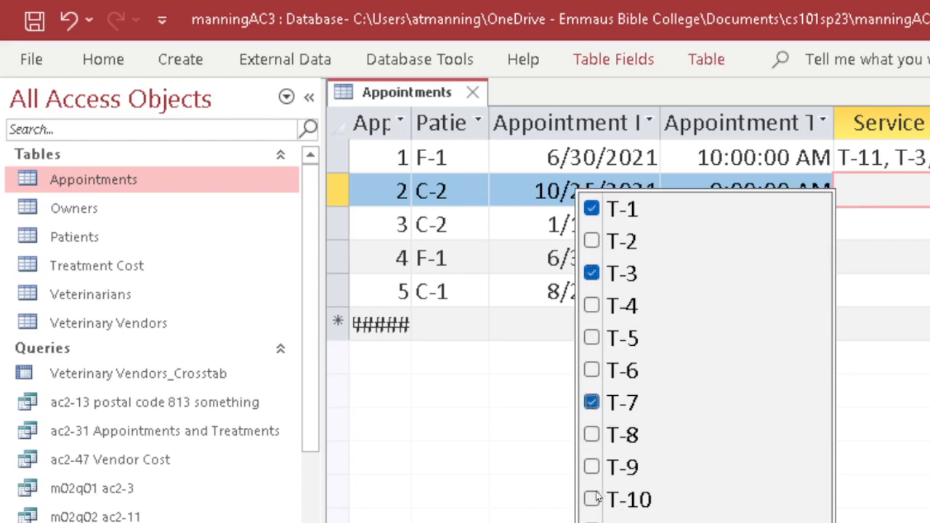
click(591, 499)
key(Return)
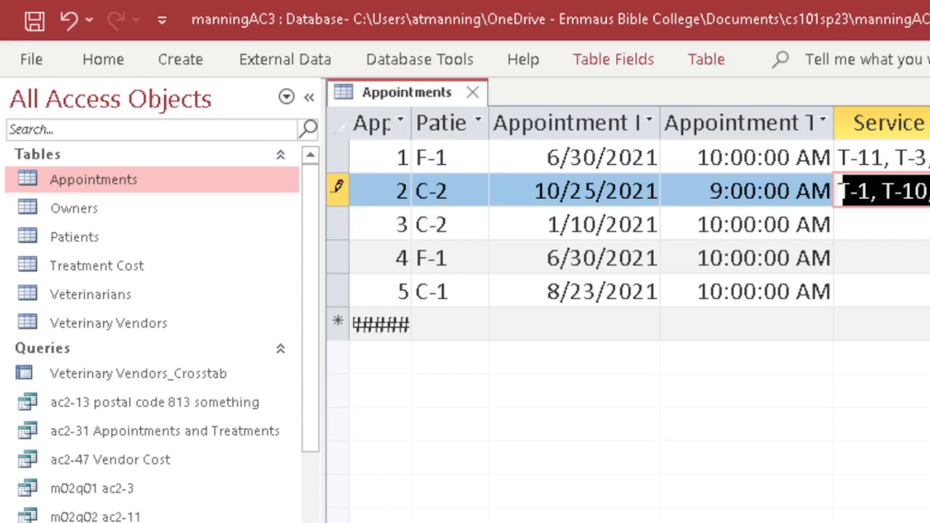
Leave appointment 3's Service list empty and close the Appointments table.
key(Down)
key(alt+Down)
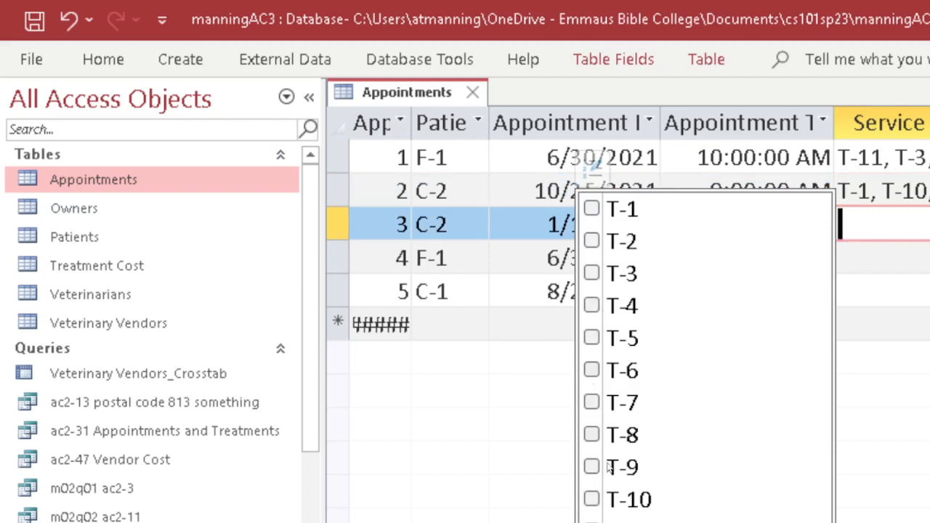
key(Escape)
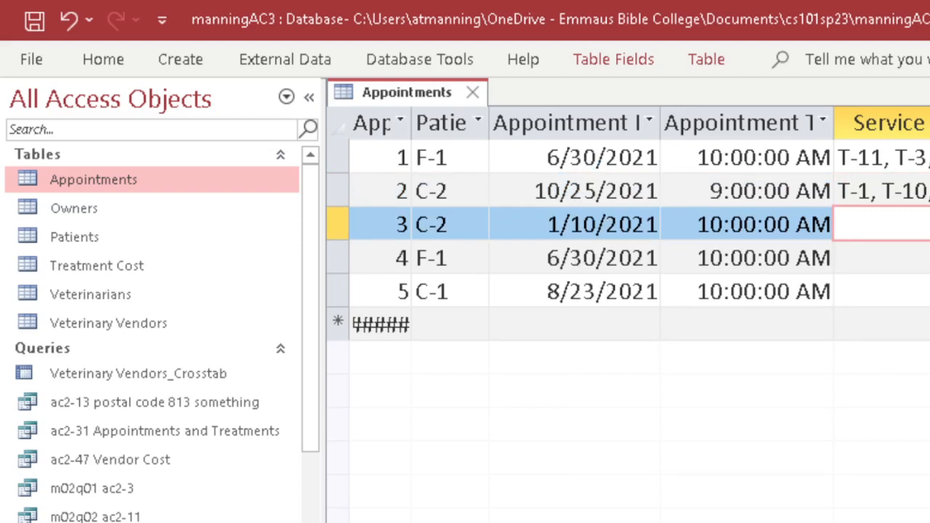
click(473, 92)
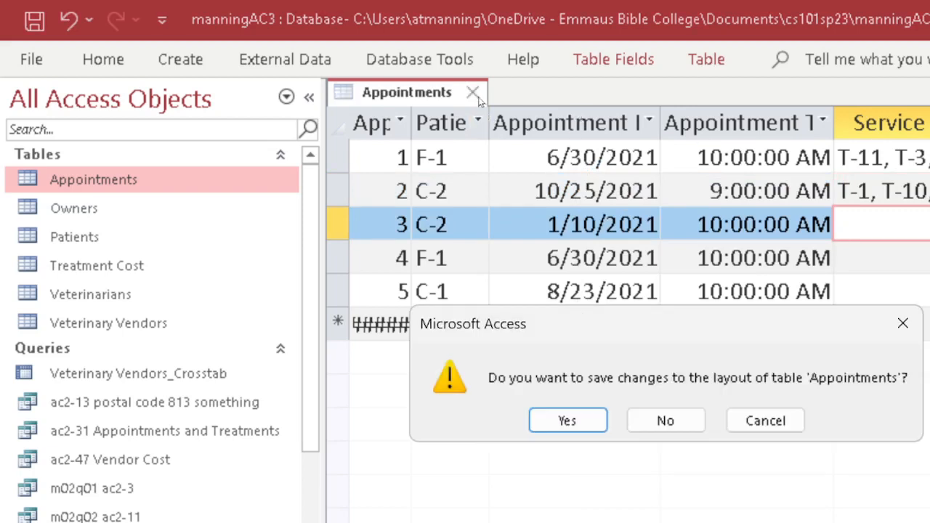
Keep the layout changes and inspect Service Abbreviation's lookup row source in Appointments Design view.
click(595, 424)
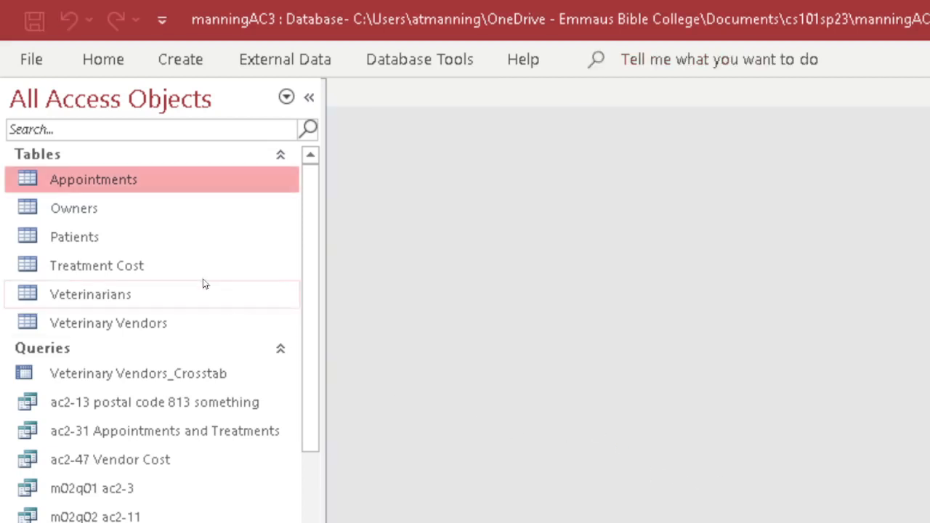
right_click(128, 185)
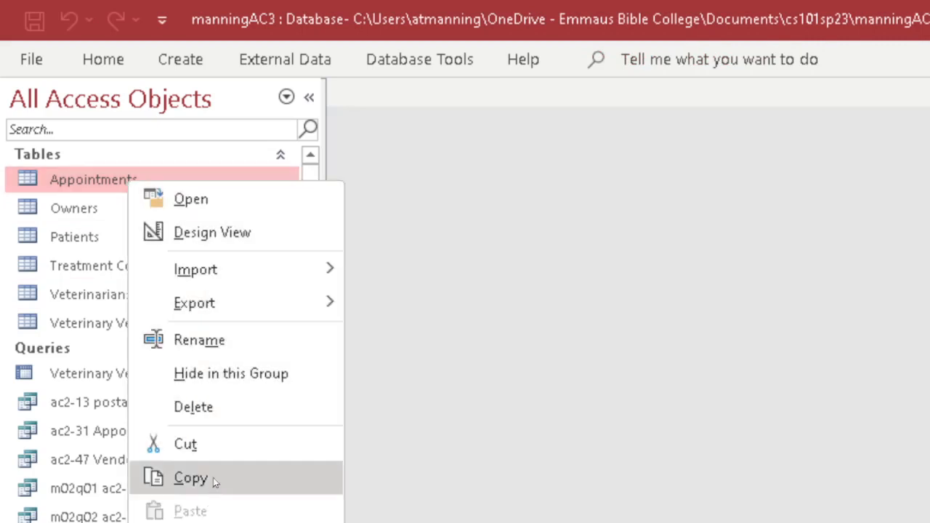
click(210, 233)
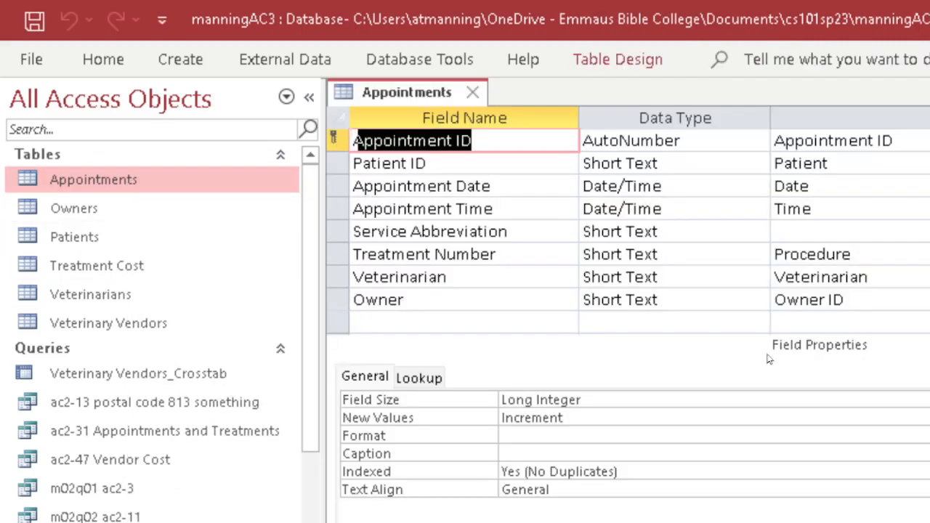
click(482, 231)
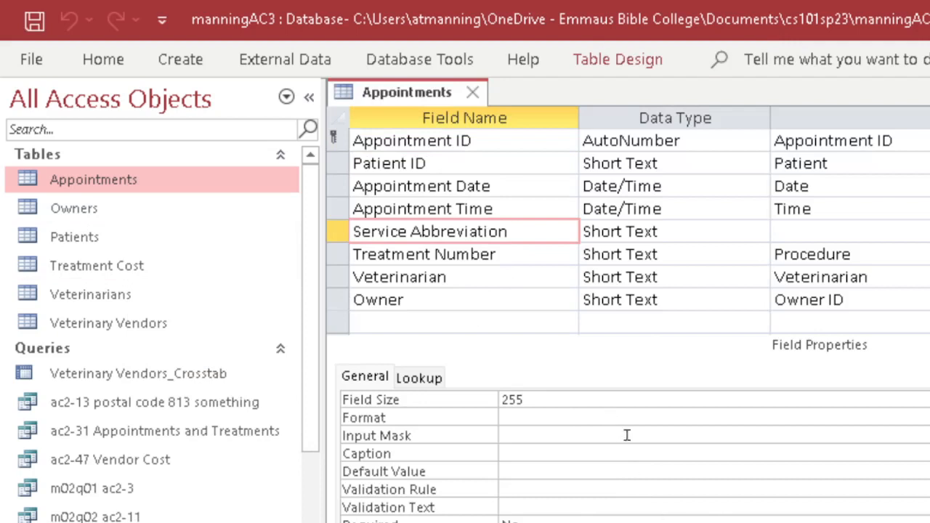
click(420, 377)
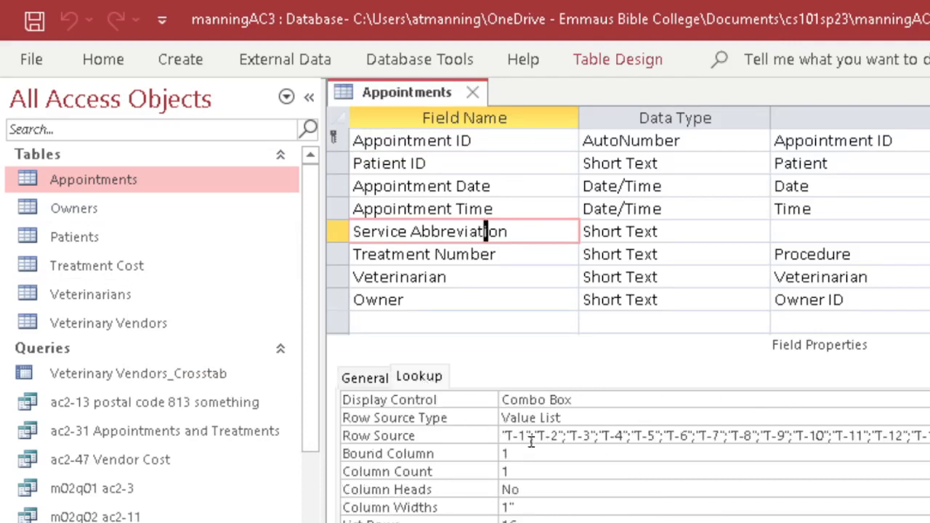
drag(506, 435, 922, 445)
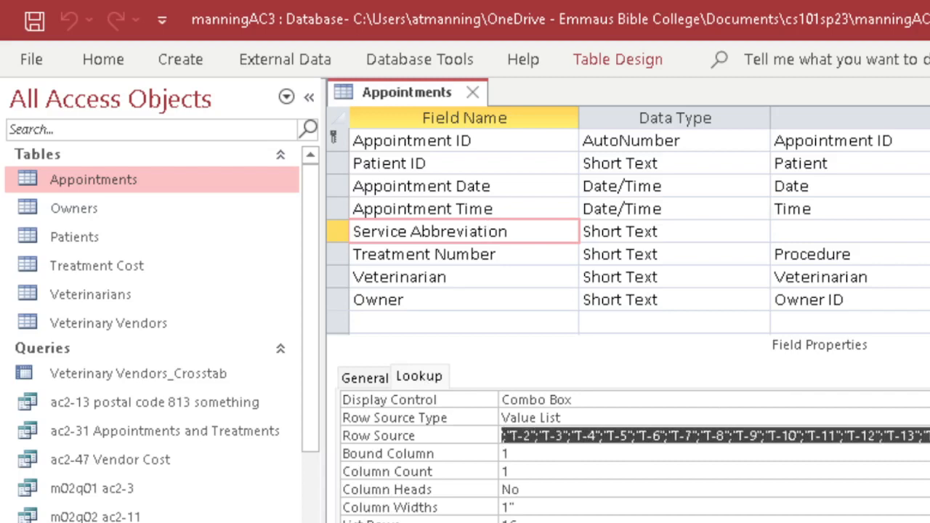
click(926, 461)
click(928, 436)
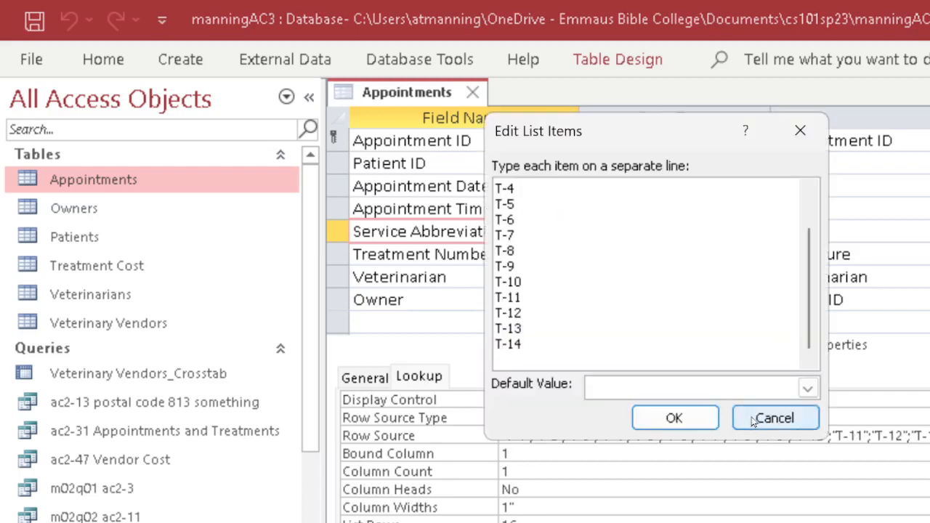
click(773, 418)
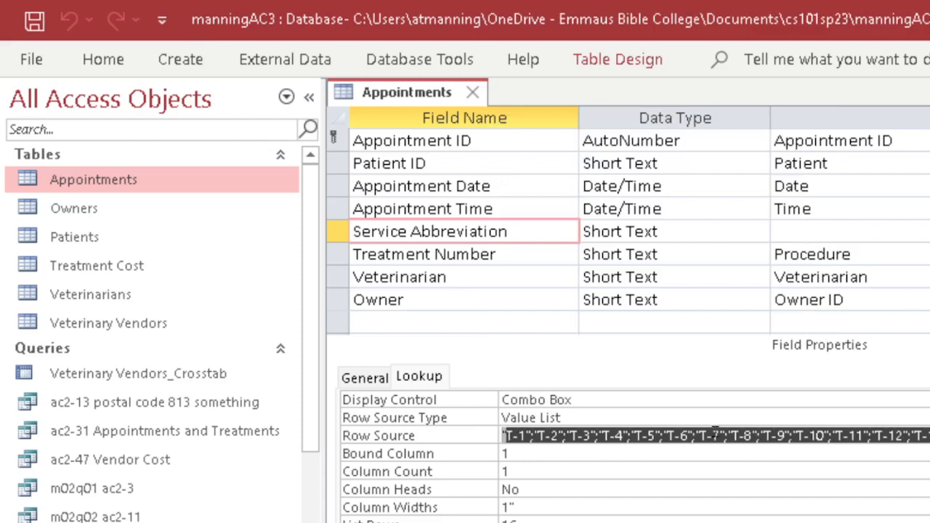
Leave Service Abbreviation as Short Text, close the design without saving, and return to Notepad++.
click(373, 383)
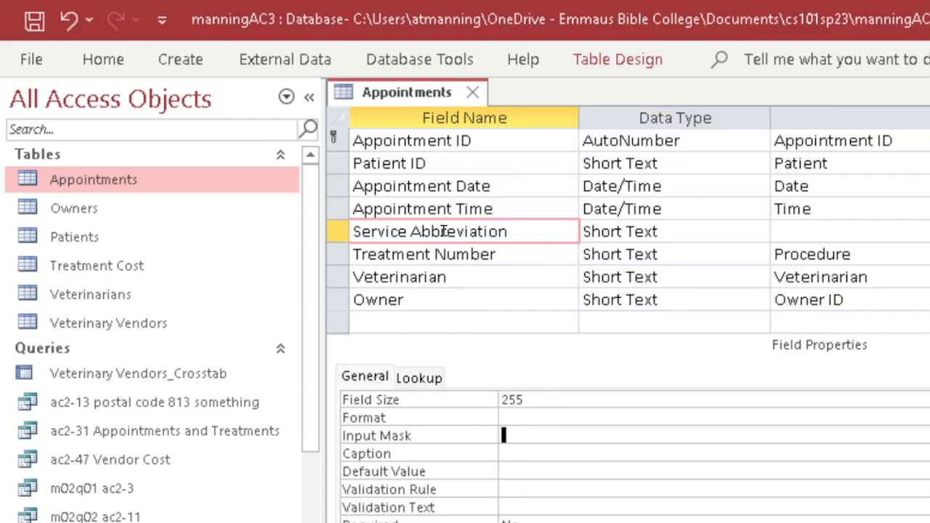
click(758, 231)
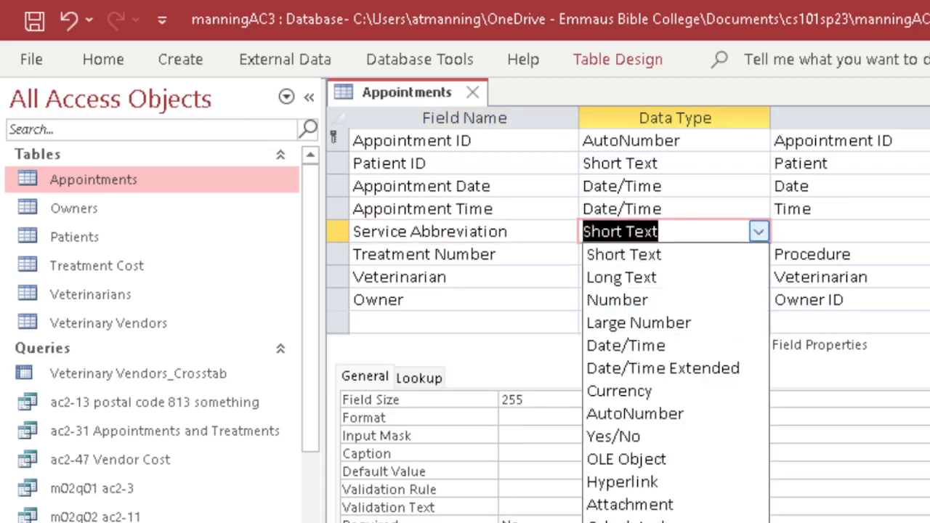
key(Escape)
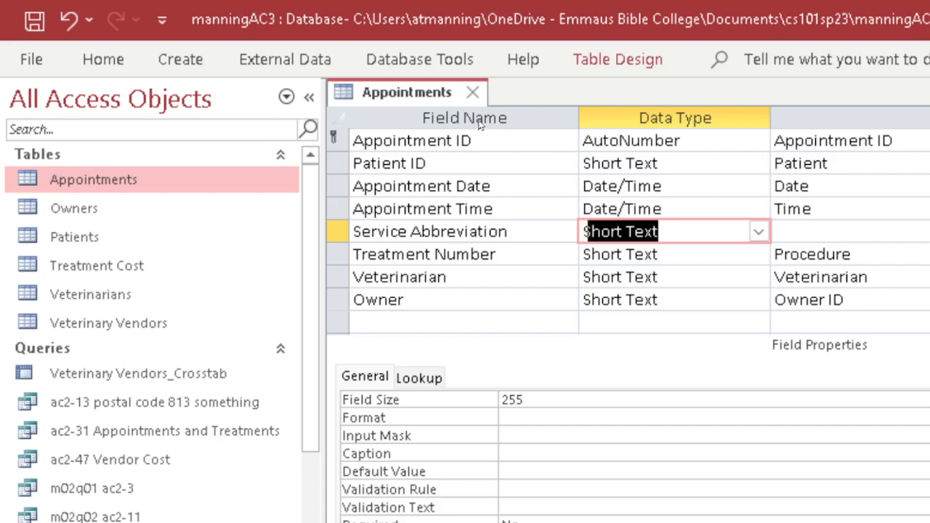
click(472, 93)
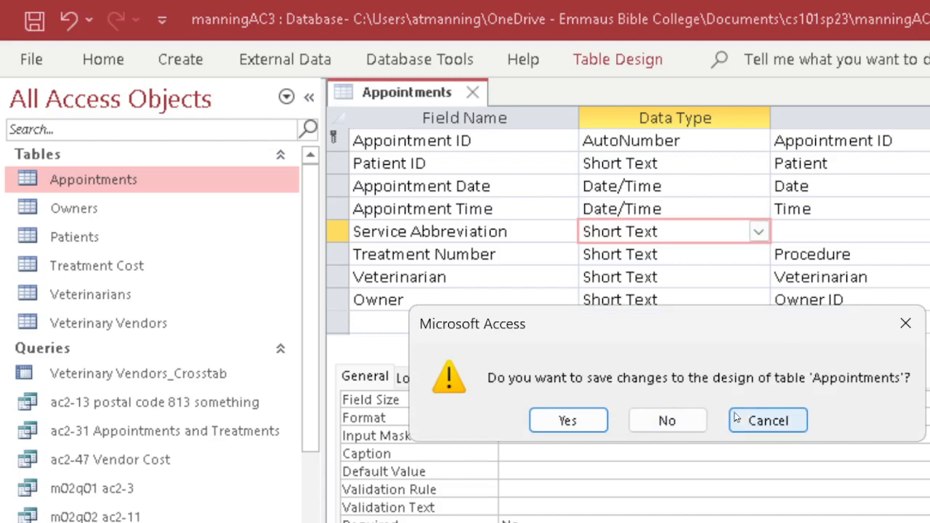
click(654, 423)
key(alt+Tab)
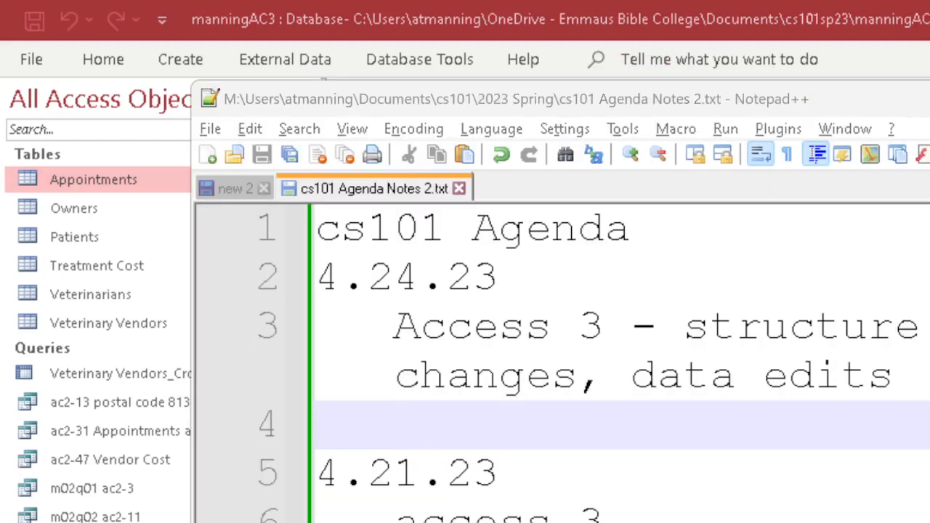
Switch from Notepad++ back to the empty Microsoft Access work area.
key(alt+Tab)
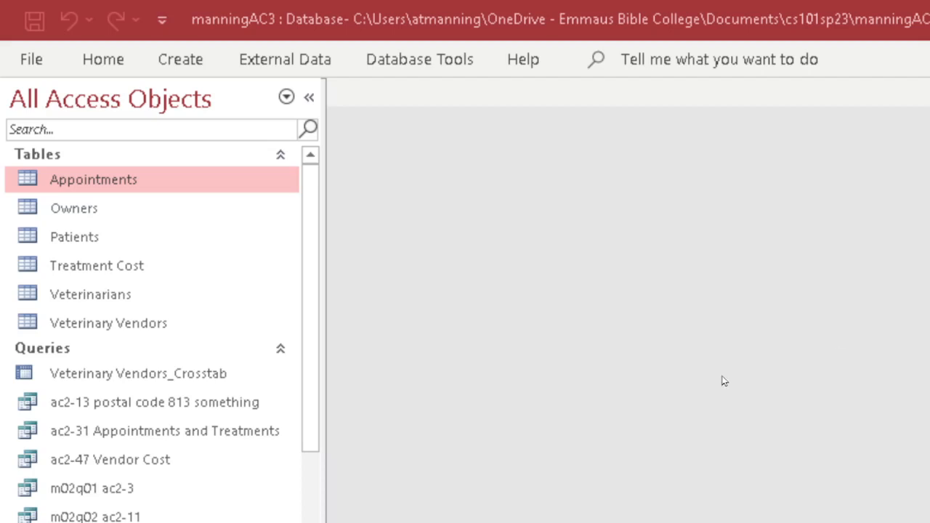
mouse_move(312, 262)
mouse_down()
mouse_move(311, 281)
mouse_move(318, 254)
mouse_up()
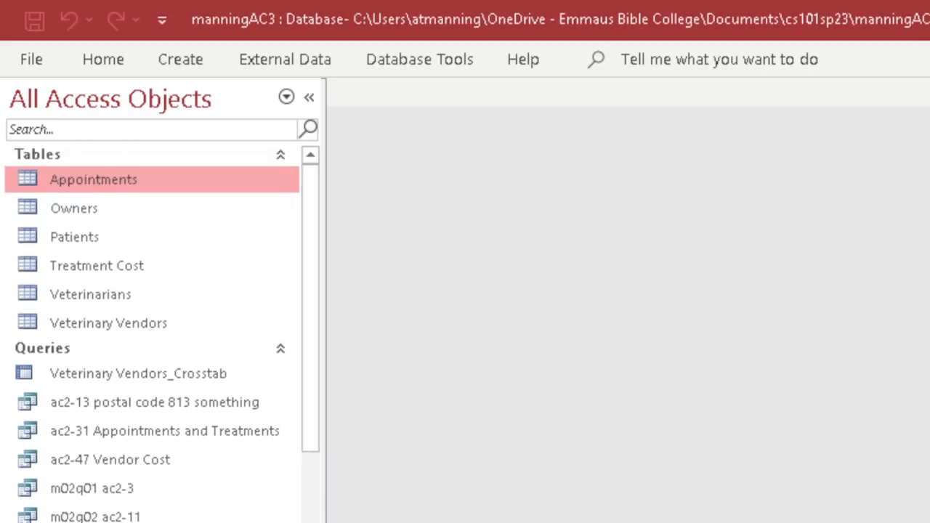
Open Veterinary Vendors and review its Quantity and Total Amount fields in Design and Datasheet views.
double_click(106, 323)
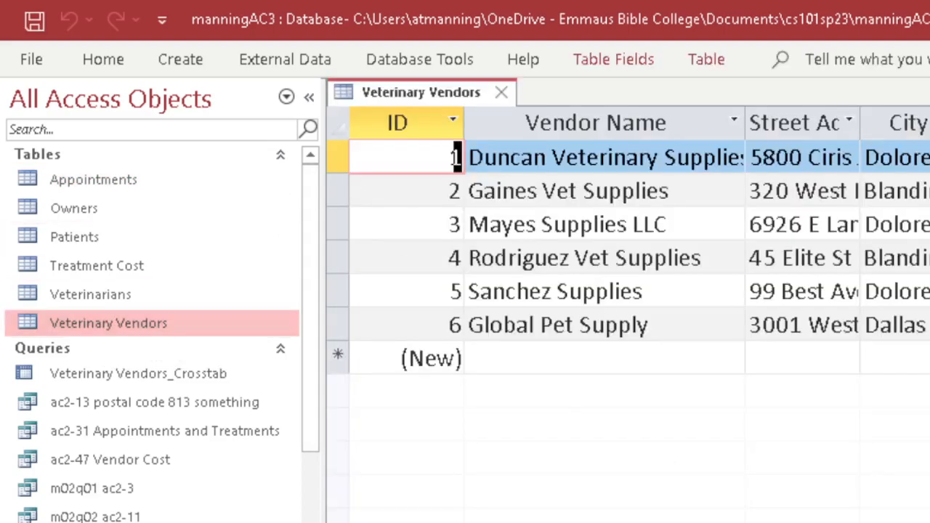
scroll(628, 290, right, 10)
scroll(628, 291, left, 5)
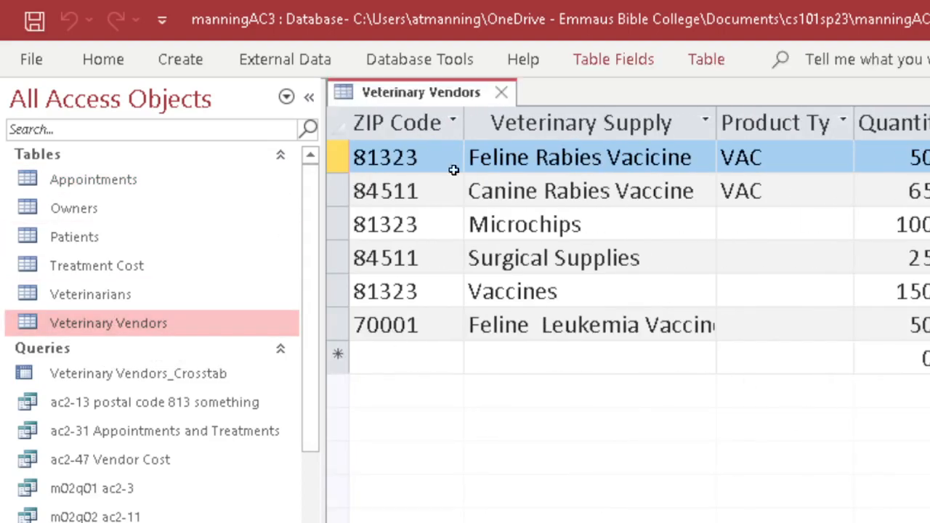
click(98, 59)
click(33, 105)
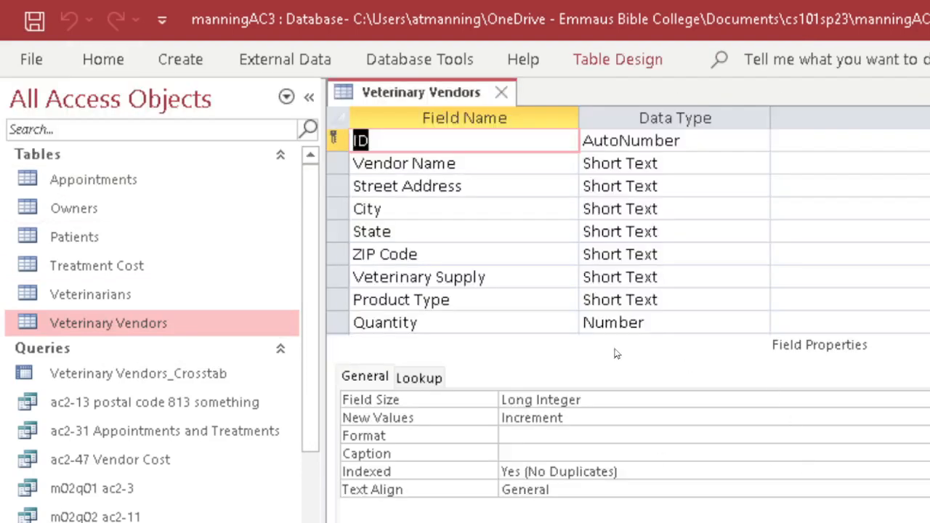
click(428, 322)
scroll(860, 268, down, 2)
click(483, 227)
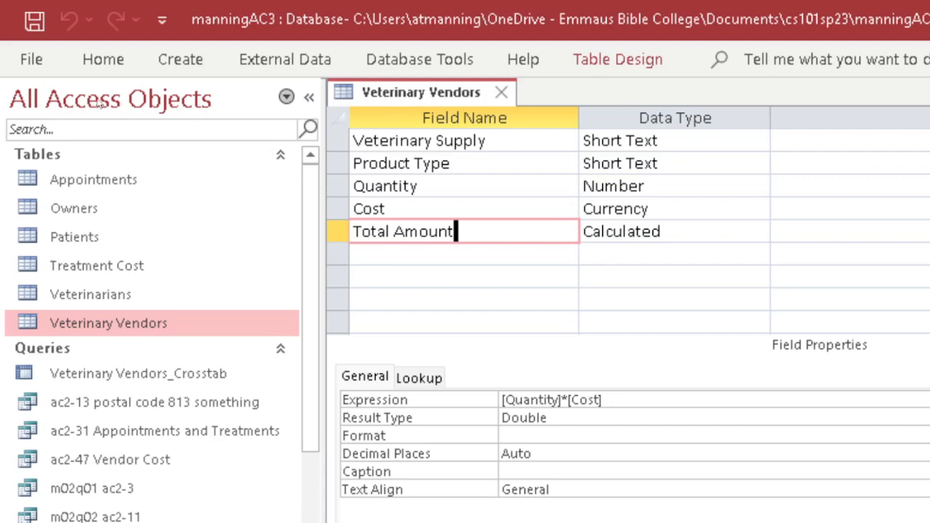
click(92, 73)
click(34, 109)
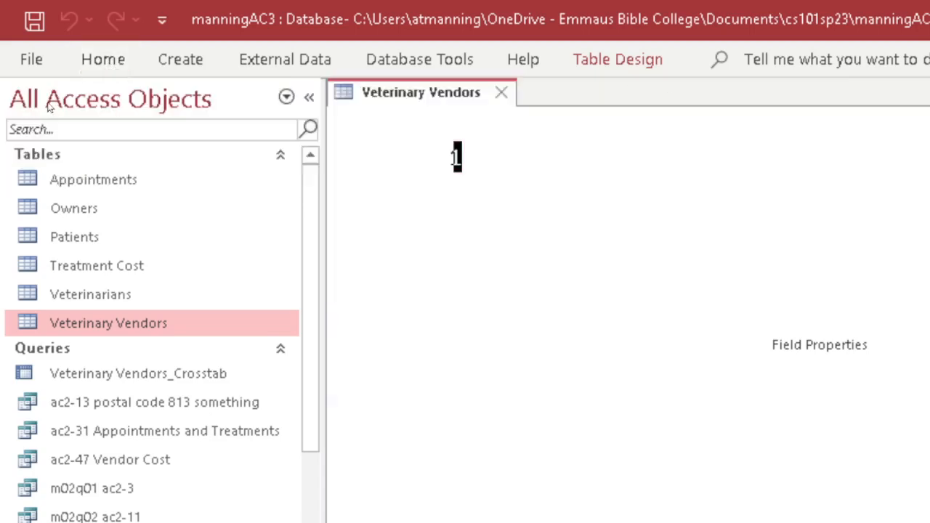
scroll(629, 291, right, 7)
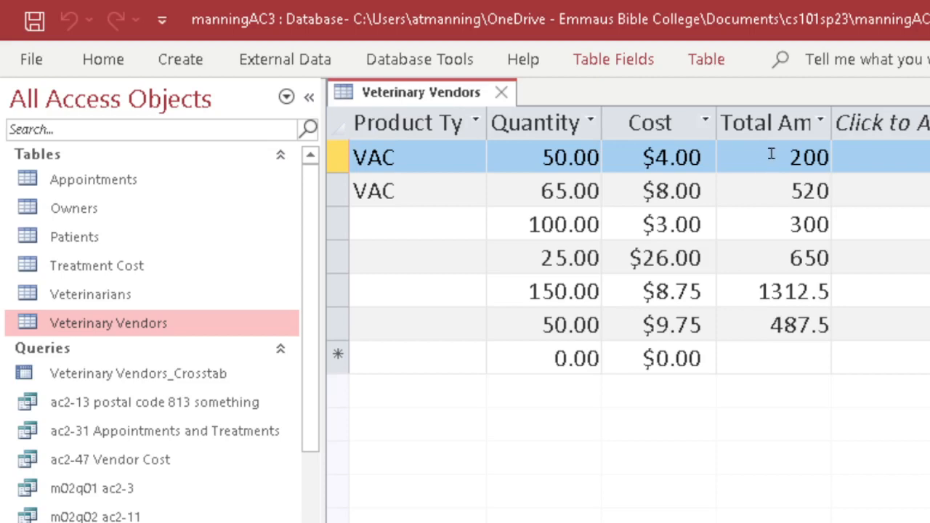
Set the Total Amount field's Format to Currency, then switch to Datasheet view.
click(119, 64)
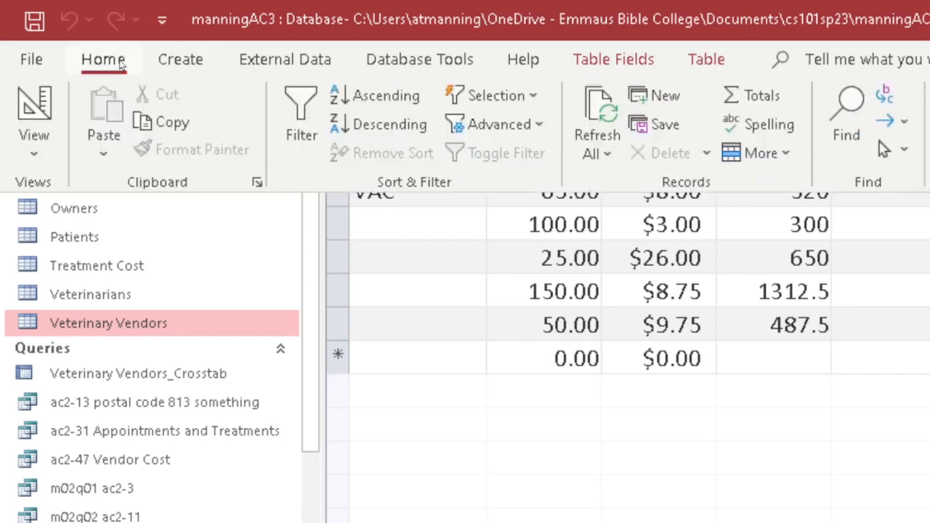
click(35, 117)
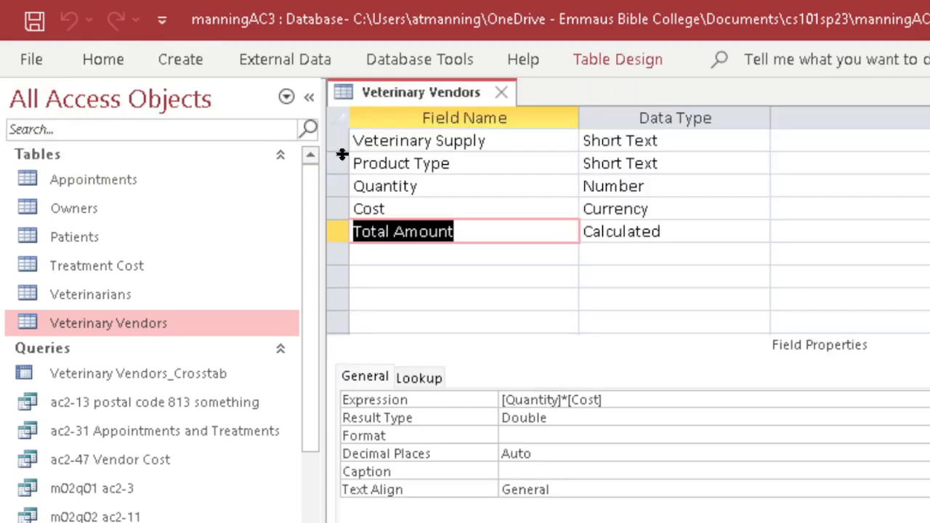
click(478, 230)
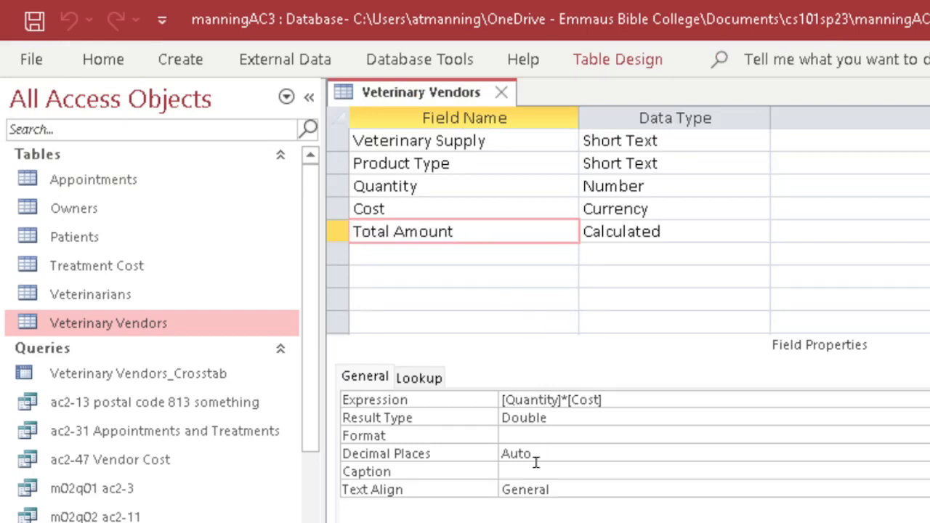
click(531, 436)
key(alt+Down)
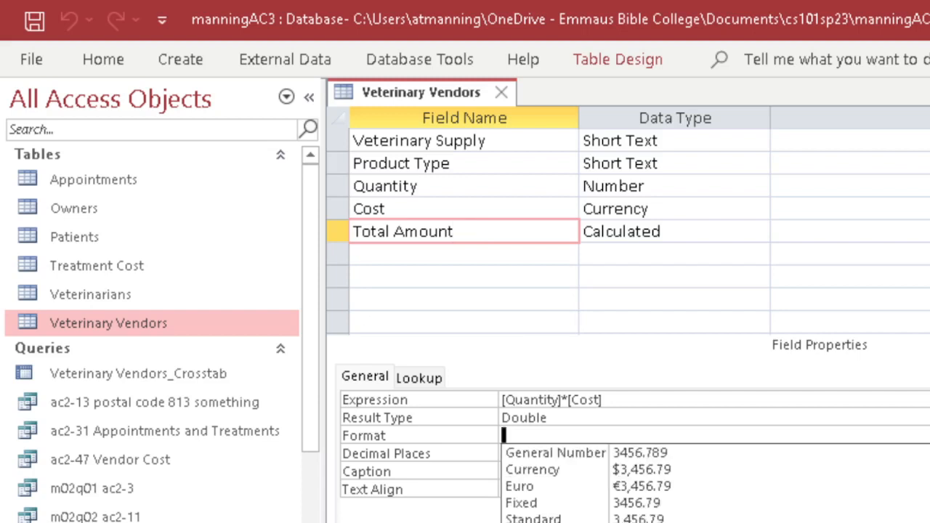
click(644, 471)
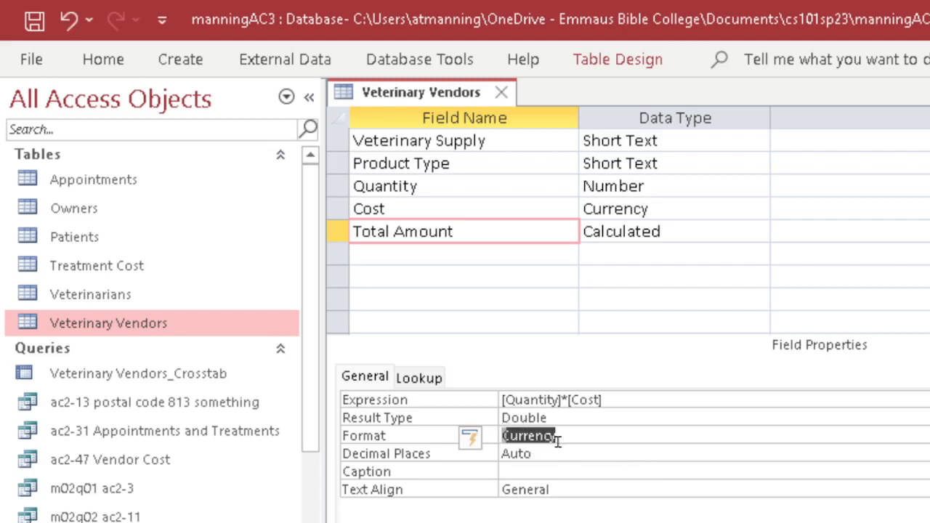
click(109, 64)
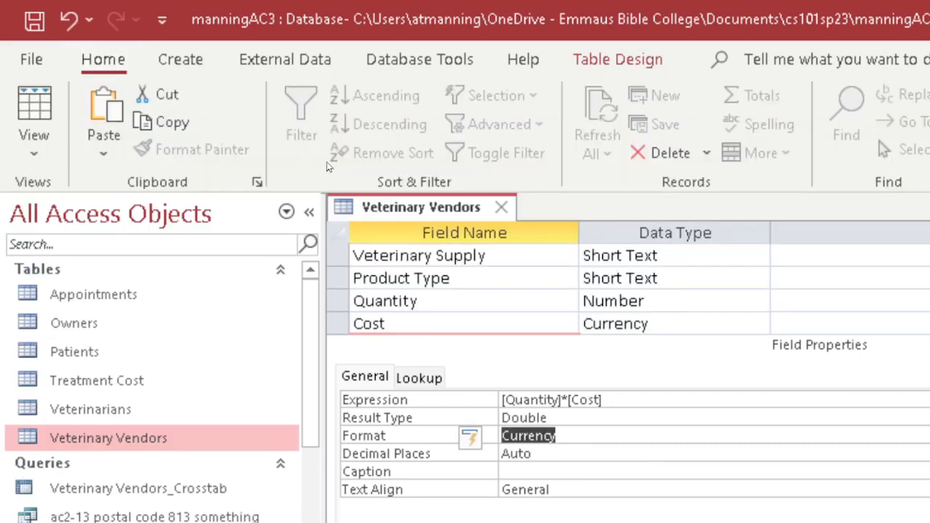
click(35, 117)
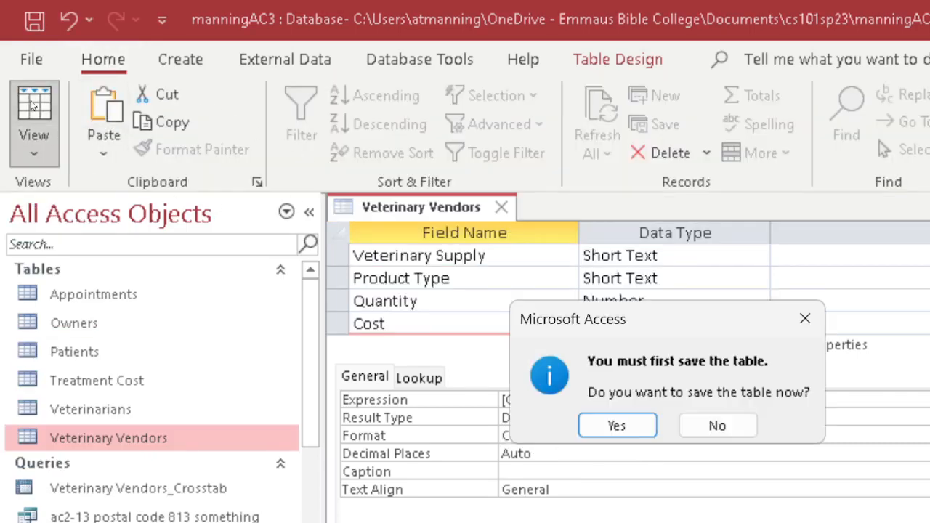
Save the table and widen the Total Amount column to show values like $1,312.50.
click(600, 419)
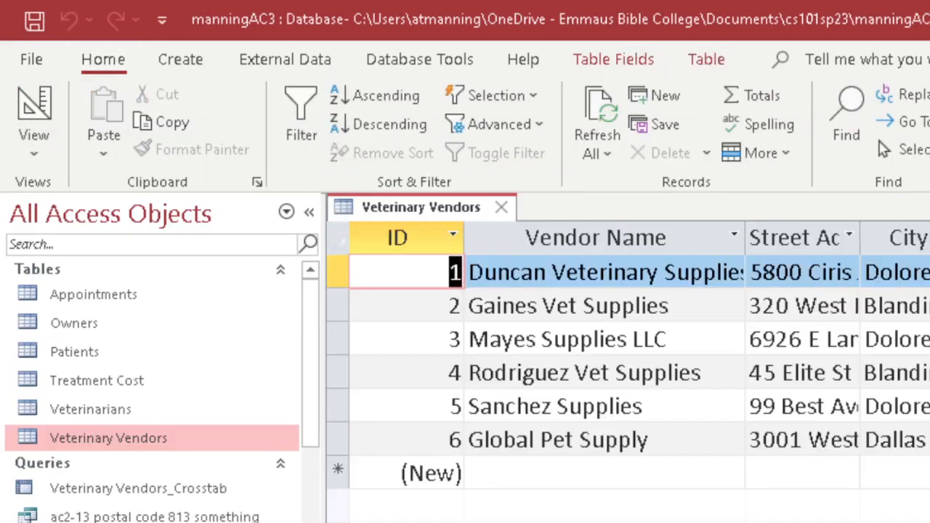
scroll(627, 356, right, 10)
scroll(628, 356, right, 1)
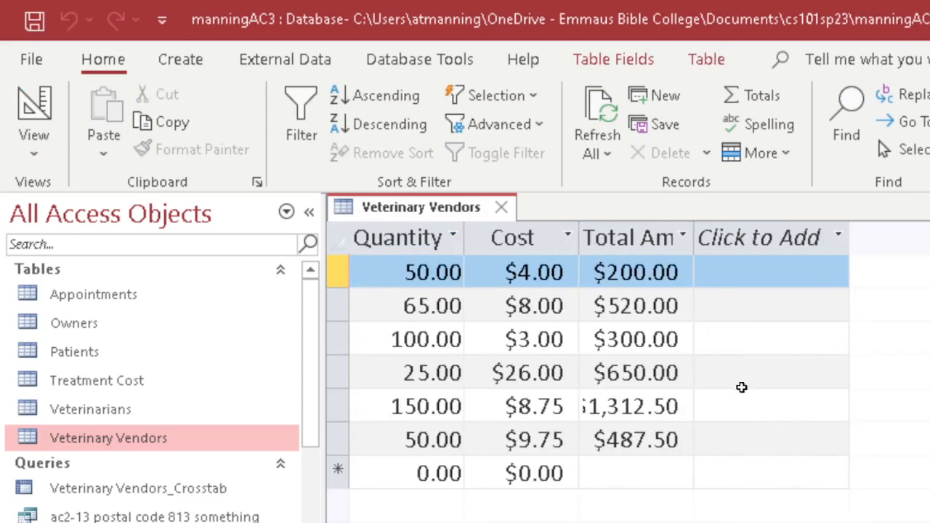
drag(696, 237, 747, 237)
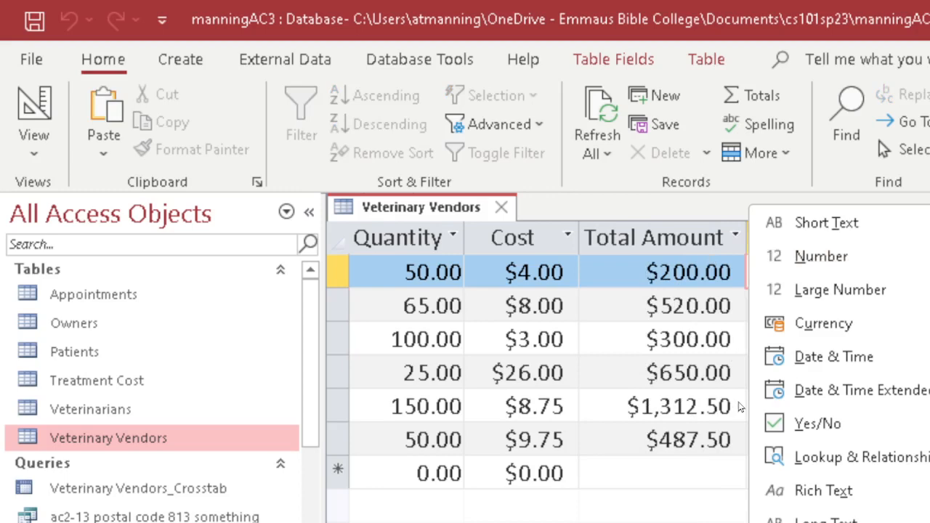
Confirm Total Amount's [Quantity]*[Cost] expression and Currency format, then save and view the data.
click(53, 125)
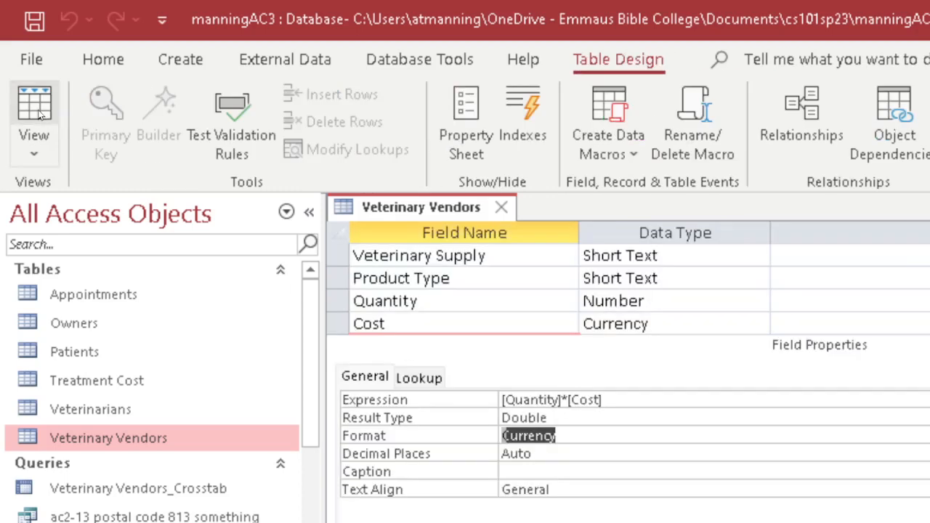
click(621, 404)
drag(623, 405, 494, 398)
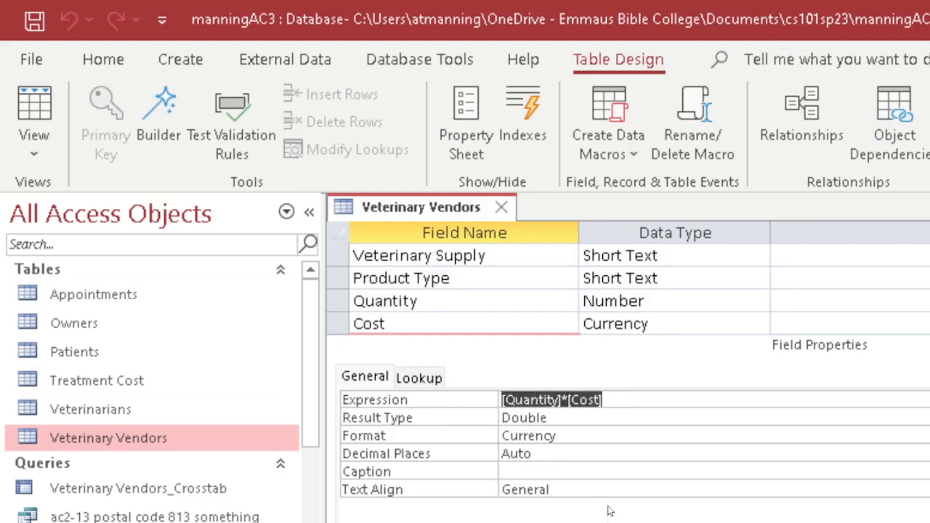
click(592, 436)
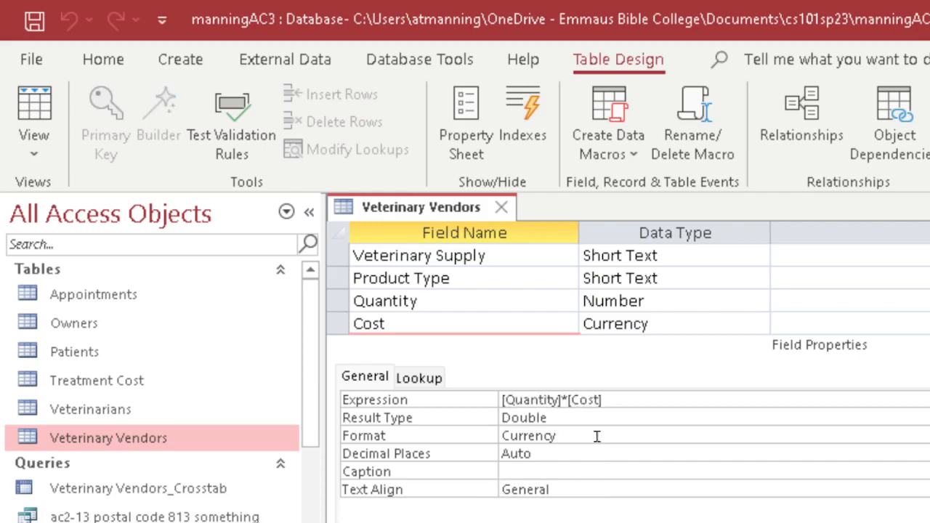
click(929, 436)
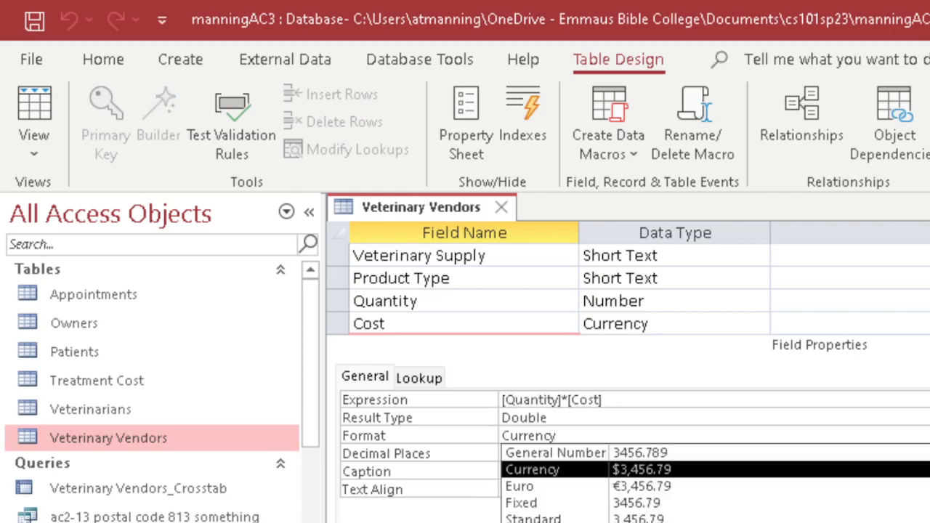
click(656, 470)
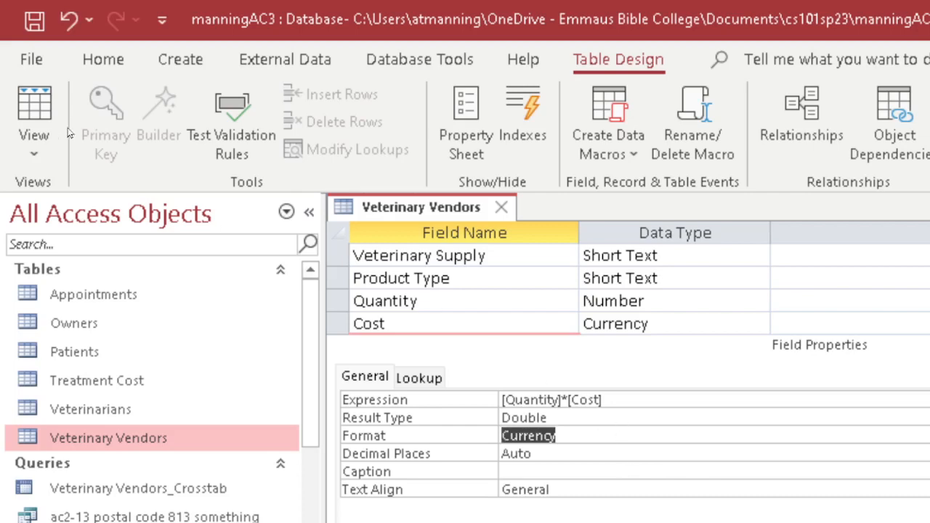
click(44, 114)
click(617, 425)
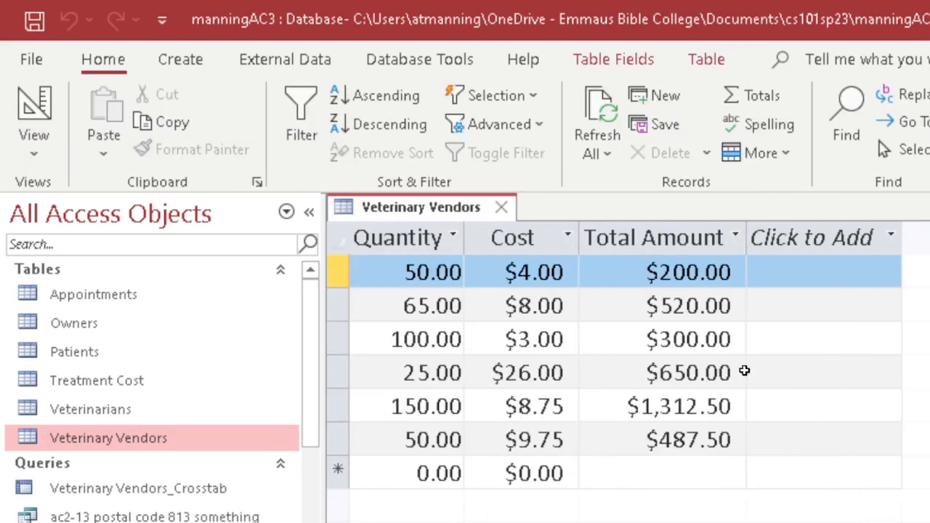
Review the Cost and Total Amount fields in Design view, then close Veterinary Vendors.
scroll(627, 356, left, 6)
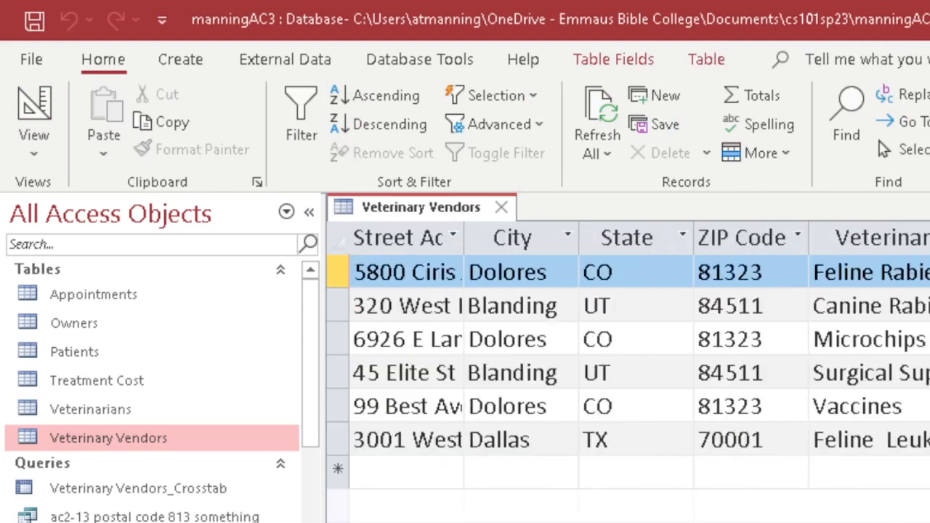
scroll(628, 356, right, 4)
scroll(628, 356, left, 1)
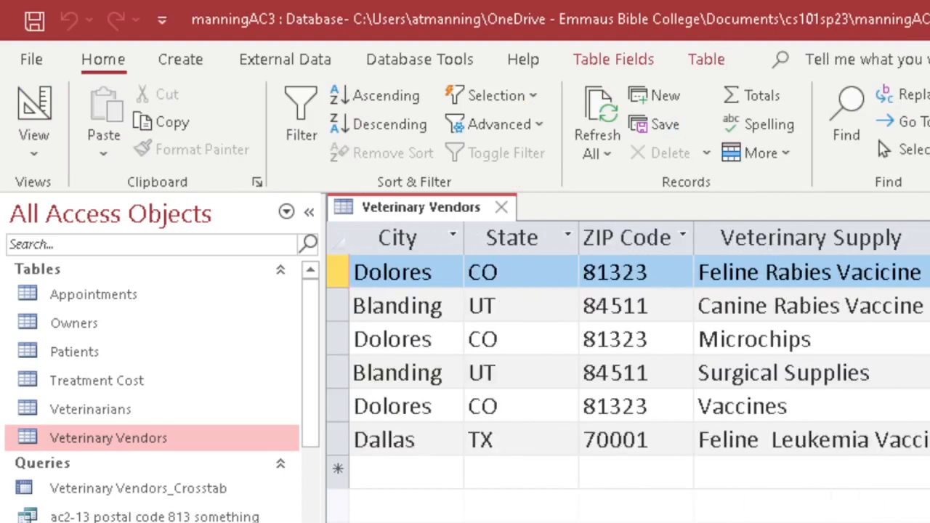
click(51, 112)
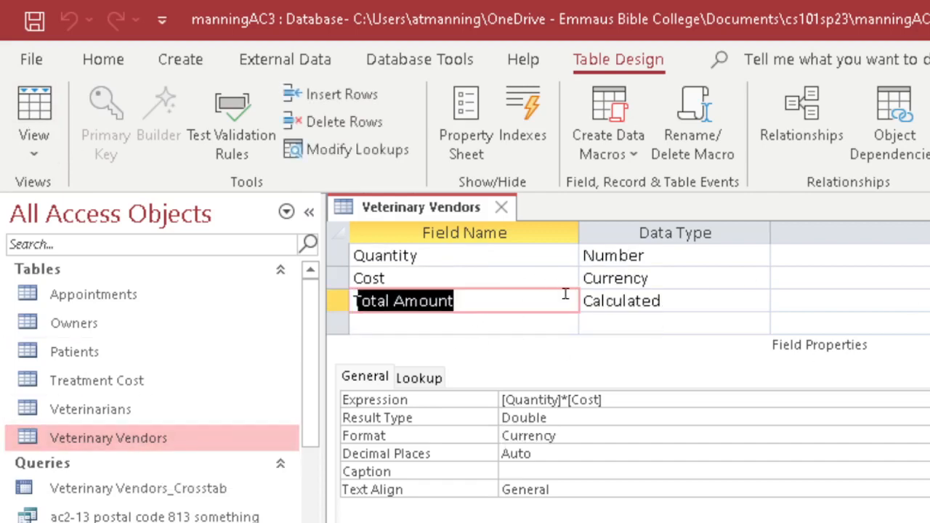
click(643, 278)
click(688, 301)
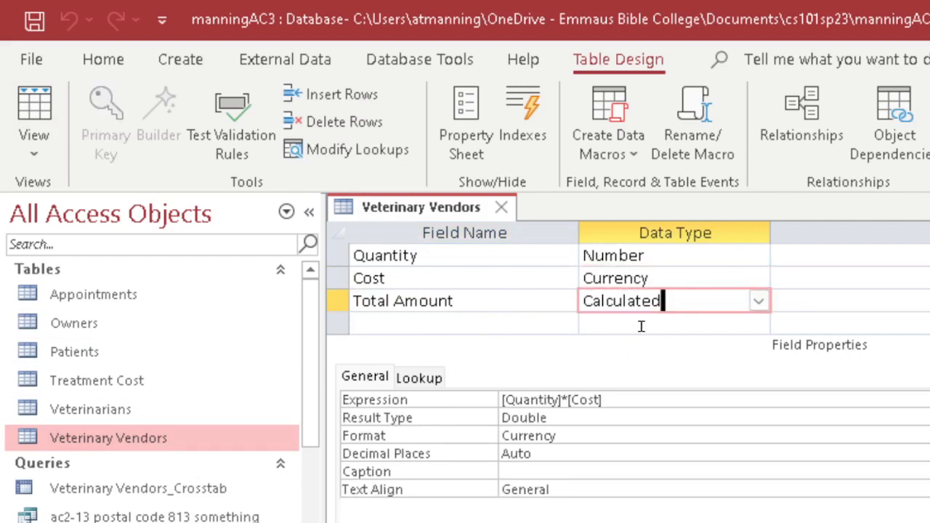
click(501, 209)
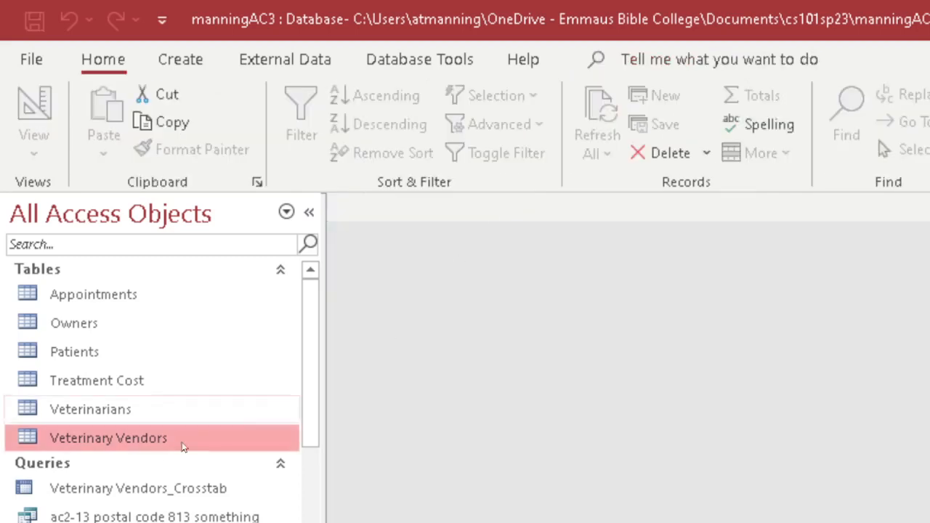
Reopen Veterinary Vendors in datasheet view and scroll through its Quantity, Cost and Total Amount values.
double_click(135, 439)
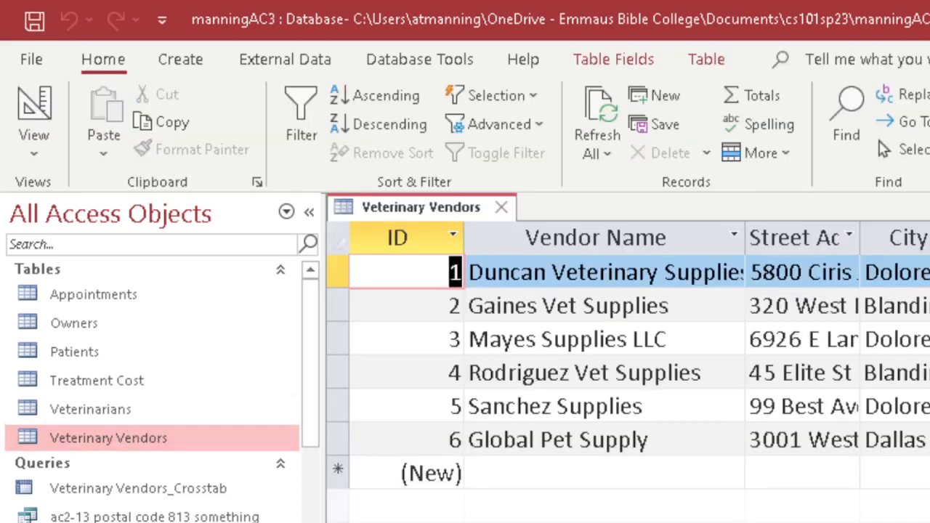
scroll(628, 364, right, 5)
scroll(815, 426, right, 5)
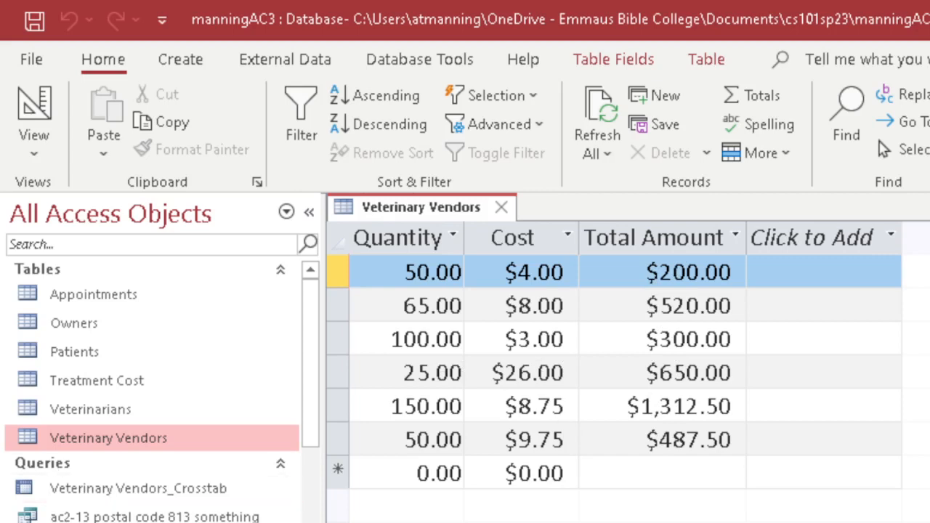
scroll(153, 392, down, 2)
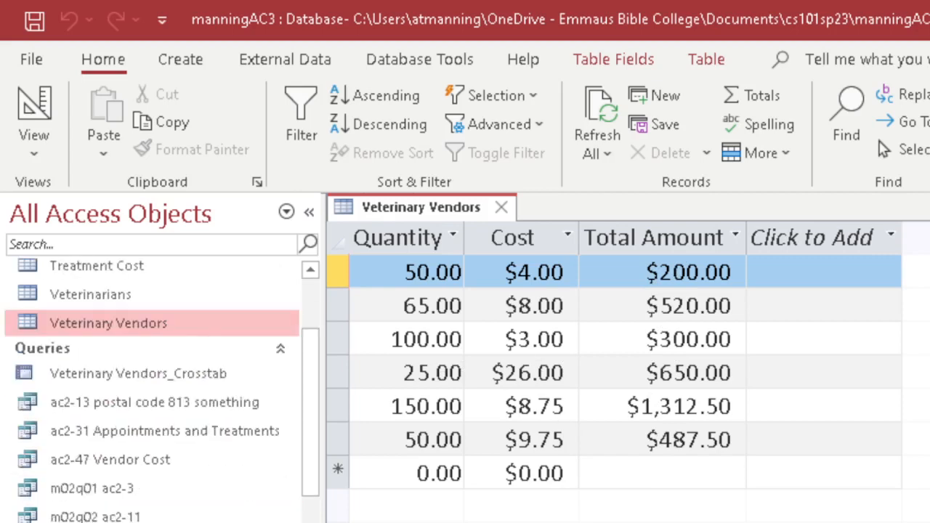
scroll(152, 393, down, 1)
scroll(153, 392, down, 1)
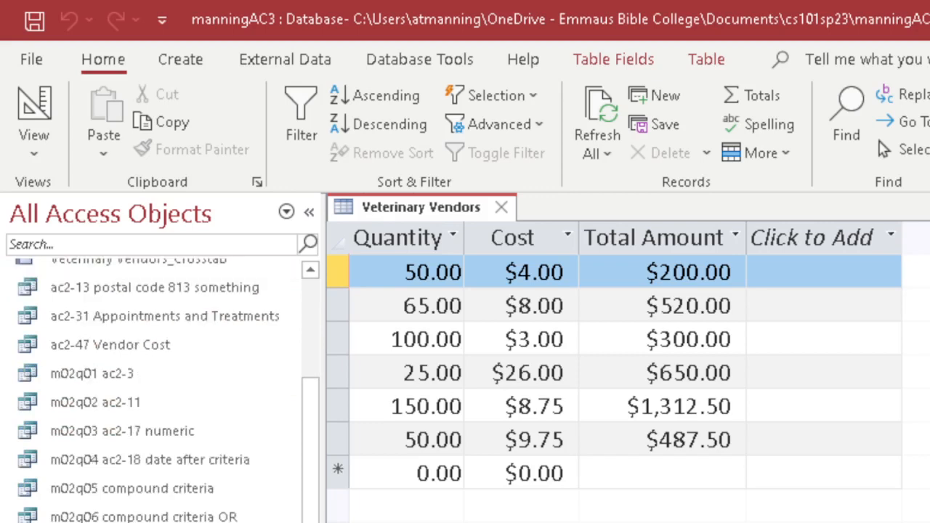
scroll(153, 393, down, 1)
scroll(153, 392, up, 2)
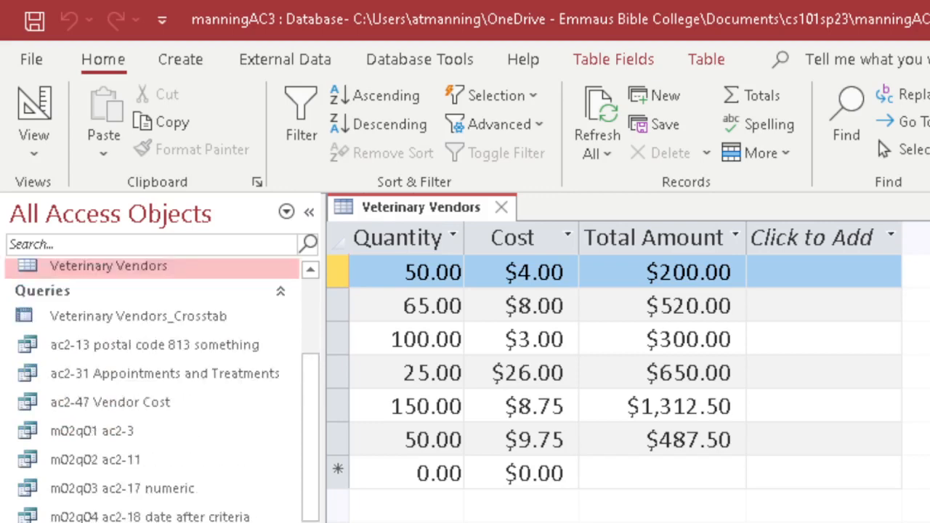
Close the Veterinary Vendors datasheet and bring up the Create ribbon commands.
click(508, 210)
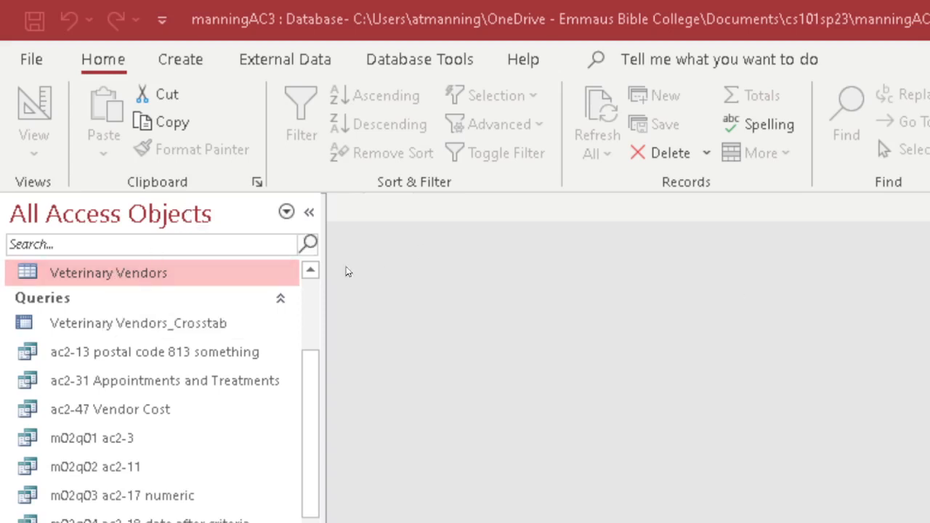
click(186, 64)
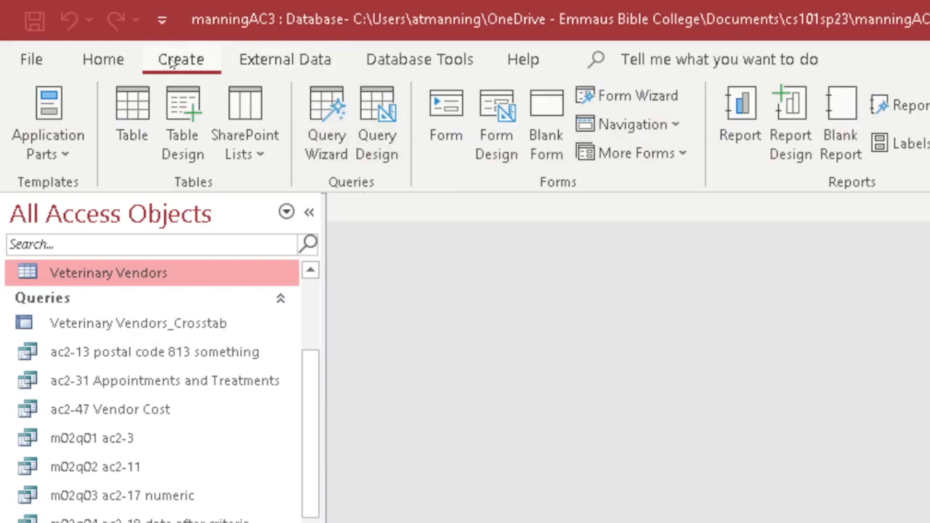
Build a new design query on Veterinary Vendors with the Product Type field and view its results.
click(374, 109)
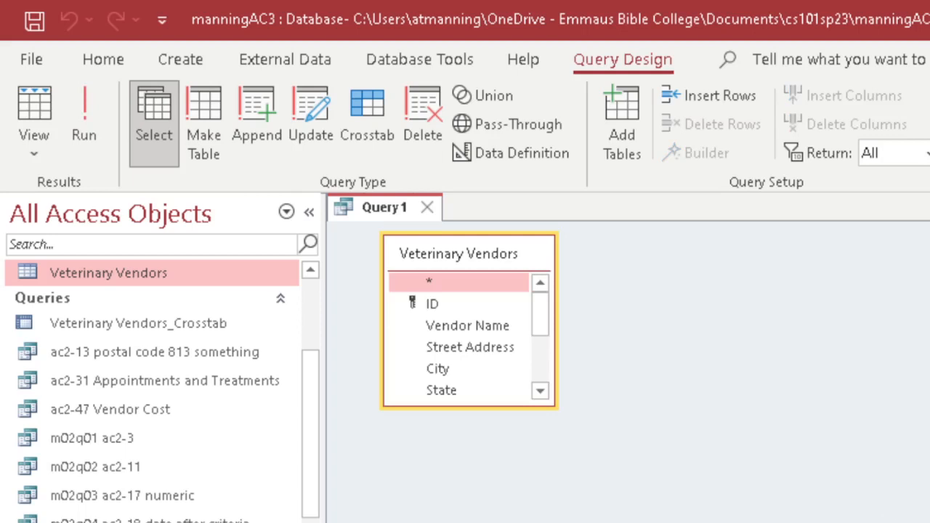
drag(820, 522, 830, 457)
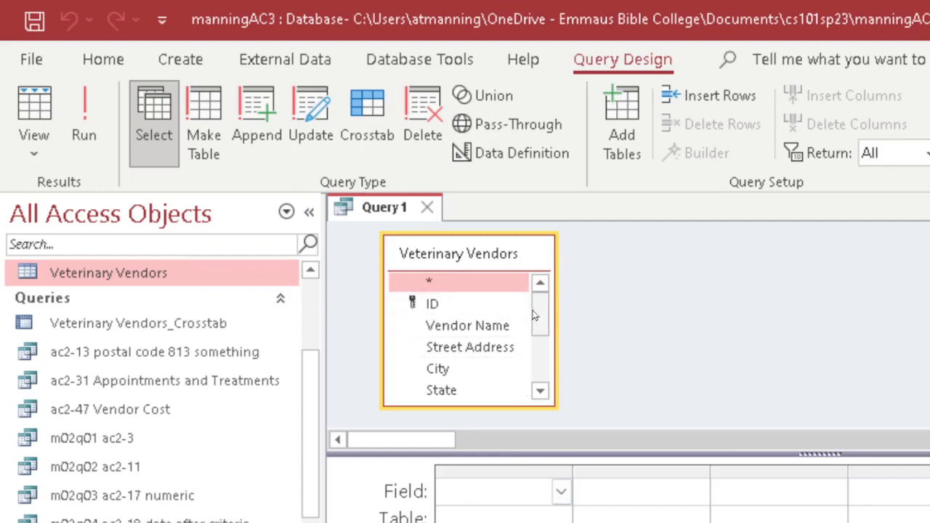
drag(544, 316, 542, 374)
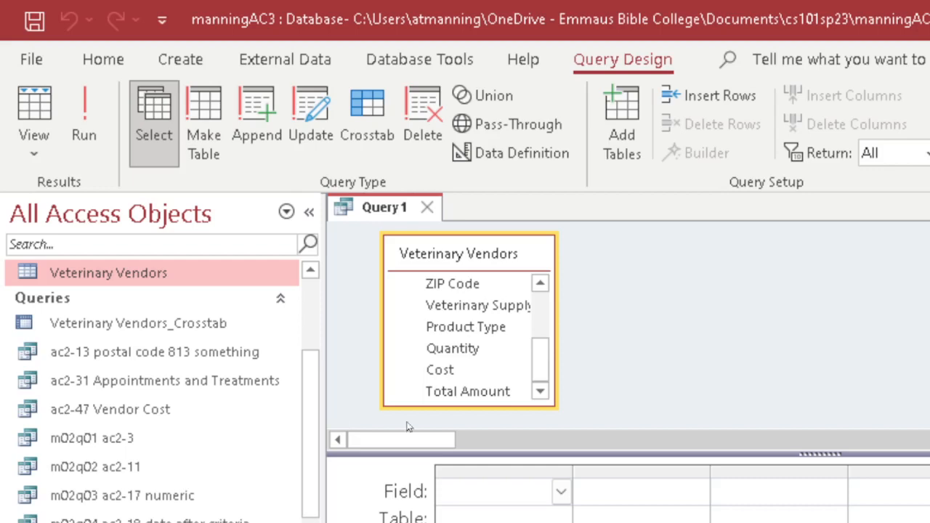
double_click(461, 328)
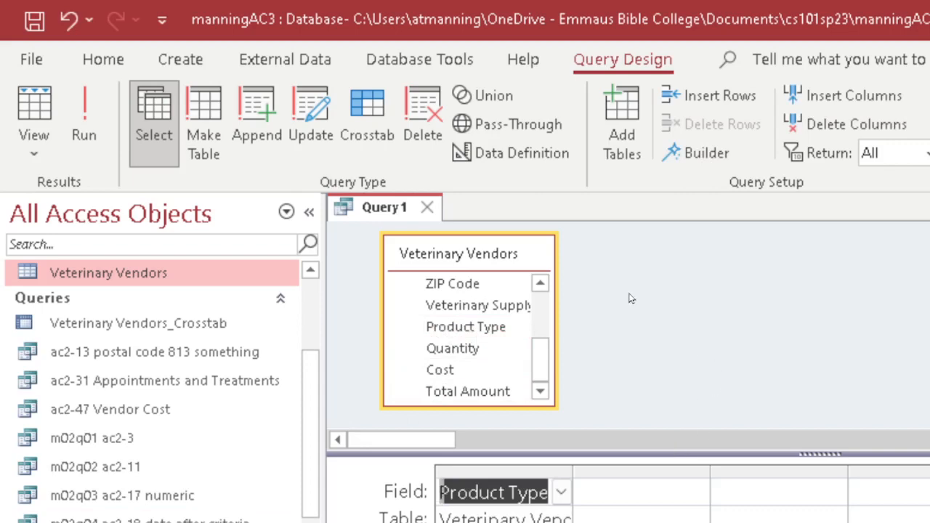
click(34, 116)
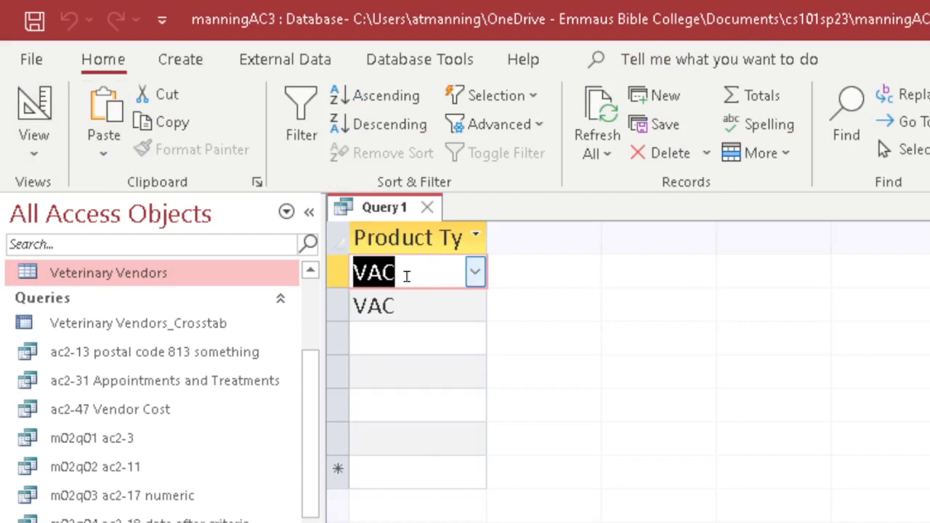
Step through the blank Product Type rows in Query1's results, then return to Design view.
click(415, 336)
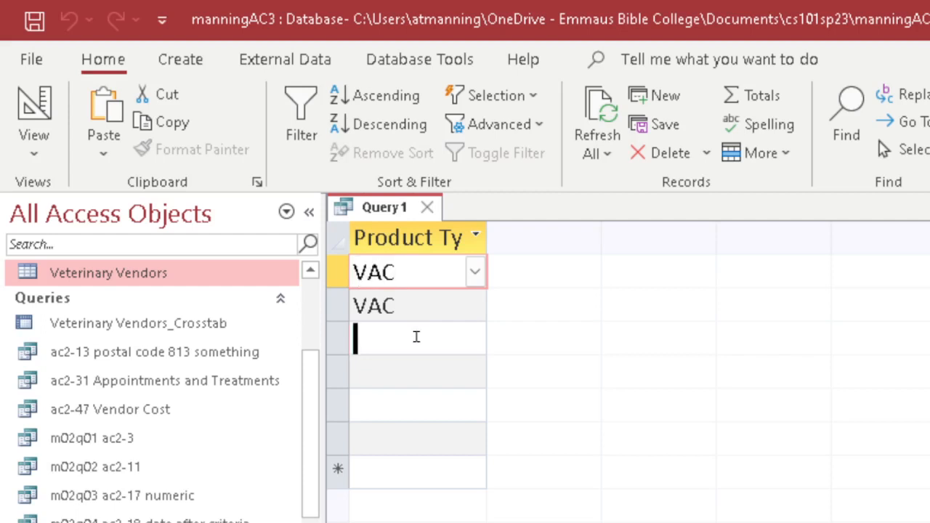
click(421, 372)
click(423, 402)
click(431, 439)
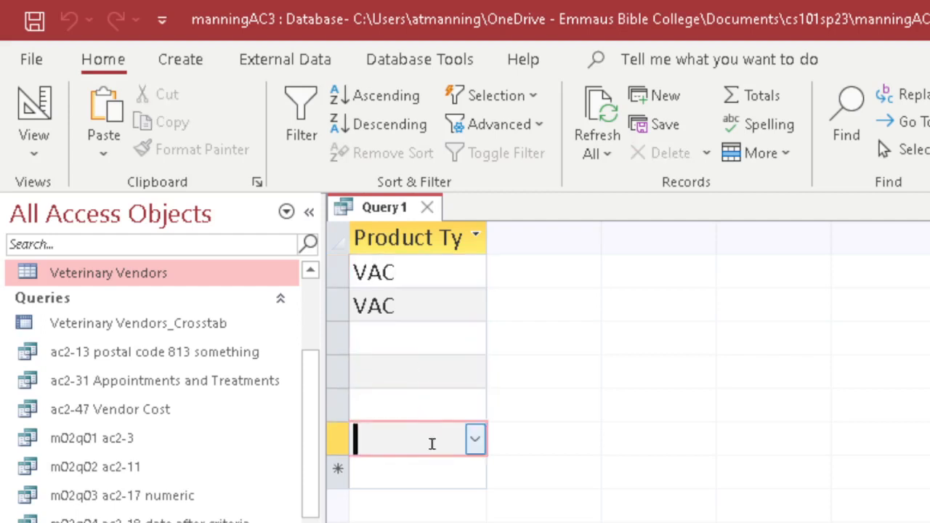
click(437, 467)
click(431, 407)
click(429, 367)
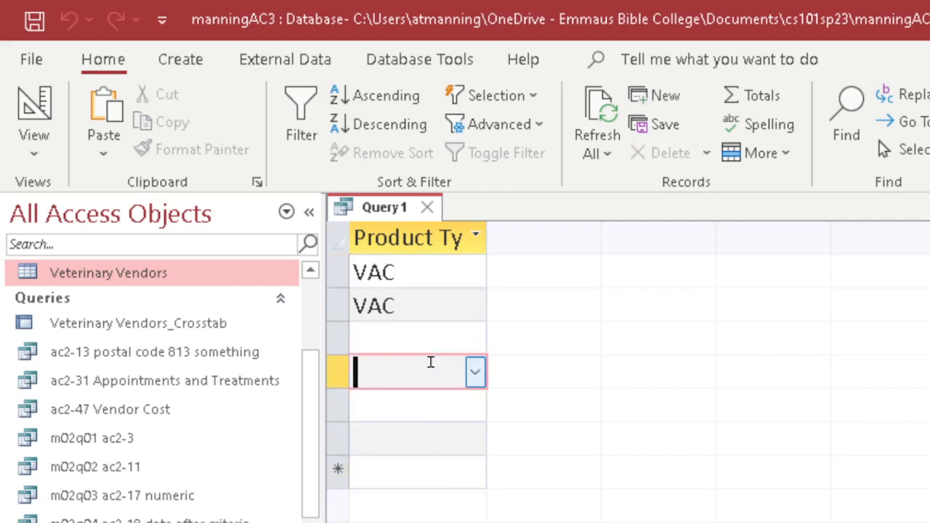
click(429, 333)
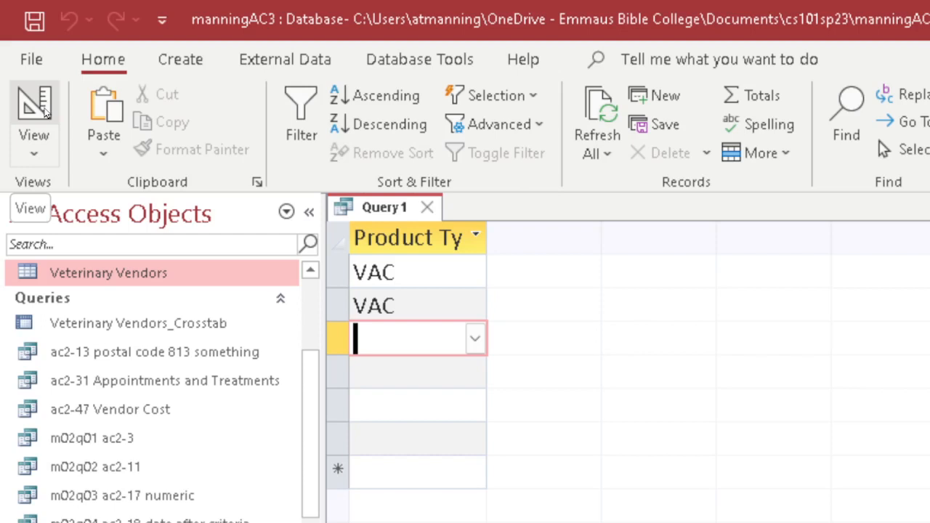
click(43, 109)
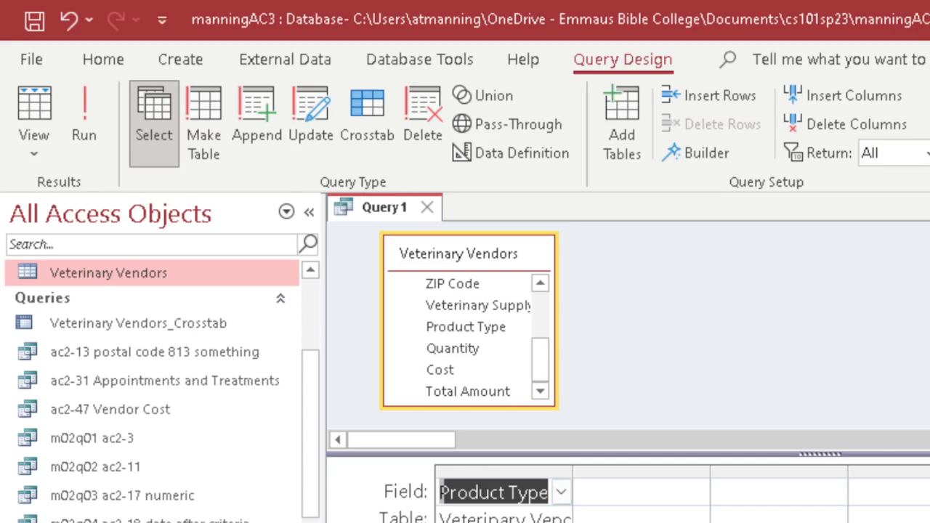
Convert Query1 to an update query and enlarge the grid to reveal Product Type's Update To row.
click(308, 109)
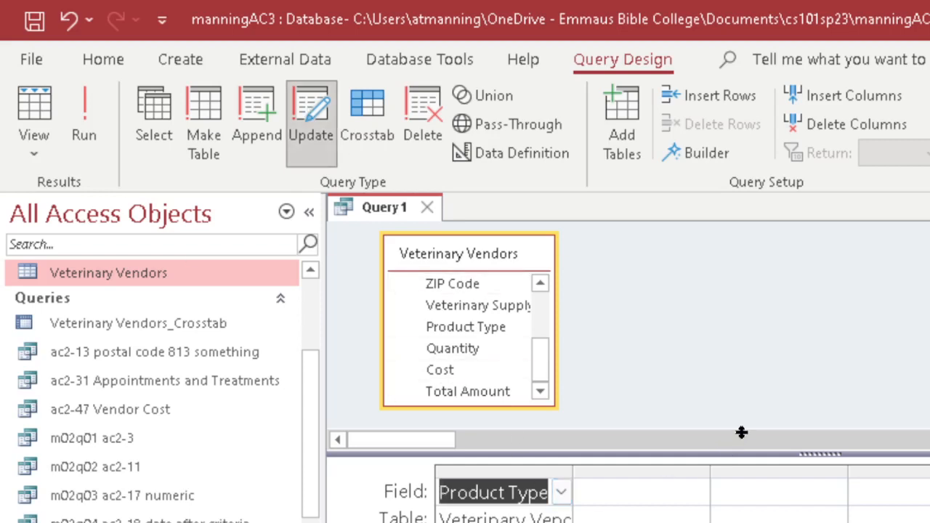
drag(741, 432, 745, 414)
click(516, 512)
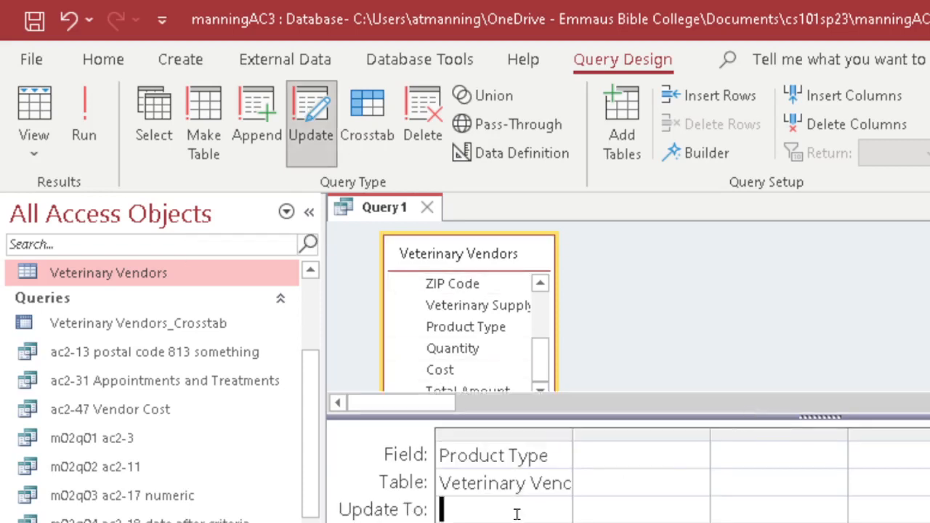
click(158, 120)
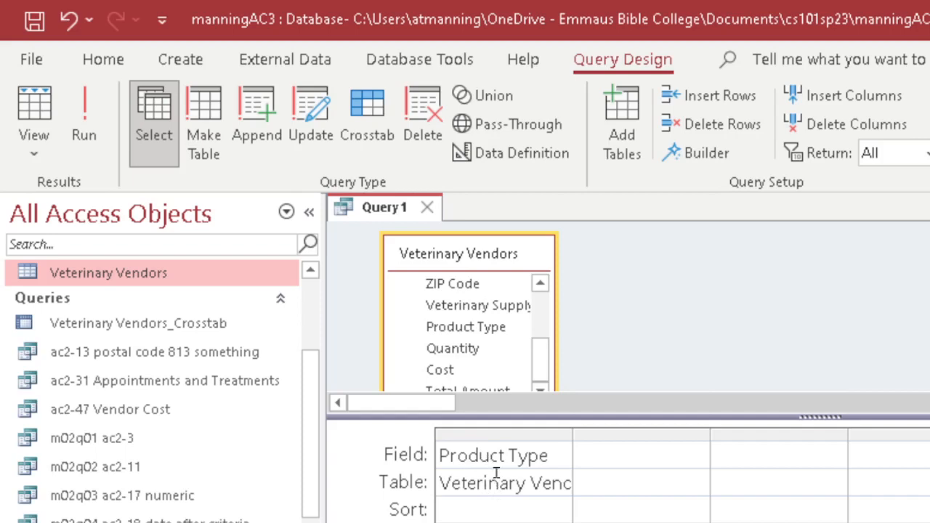
click(315, 102)
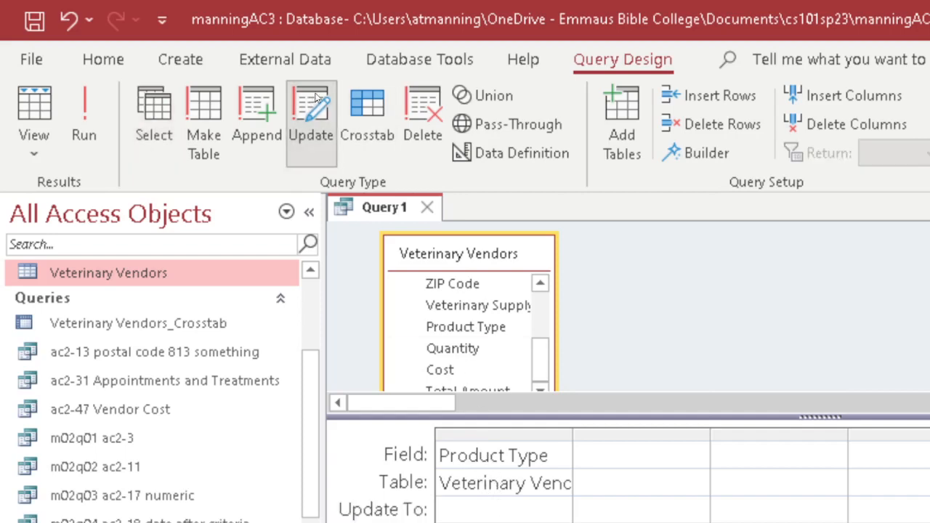
click(480, 508)
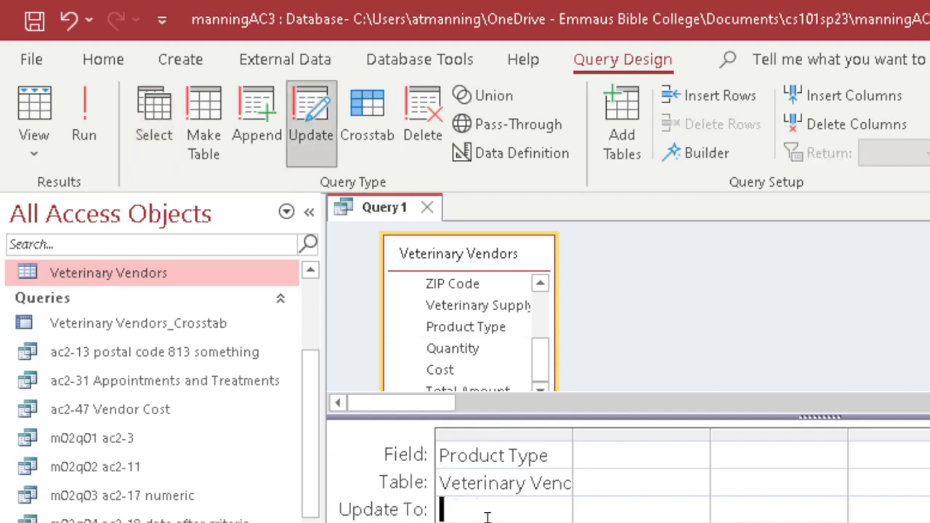
Enter VAC as the Product Type Update To value and widen the first grid column.
text(VAC)
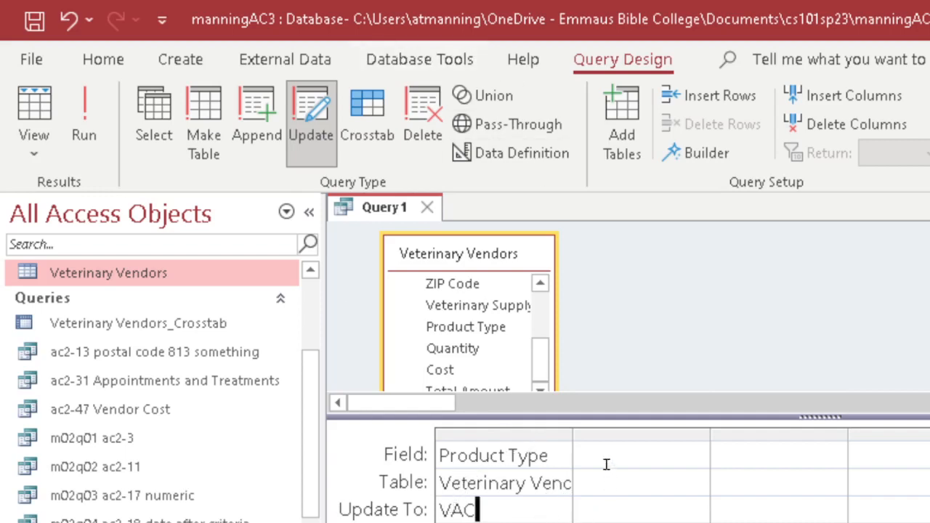
drag(573, 432, 629, 433)
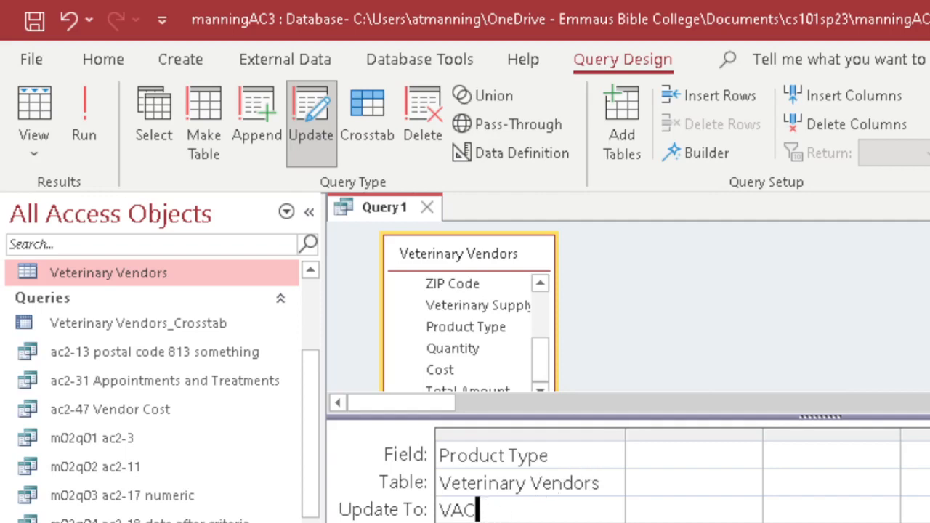
click(494, 522)
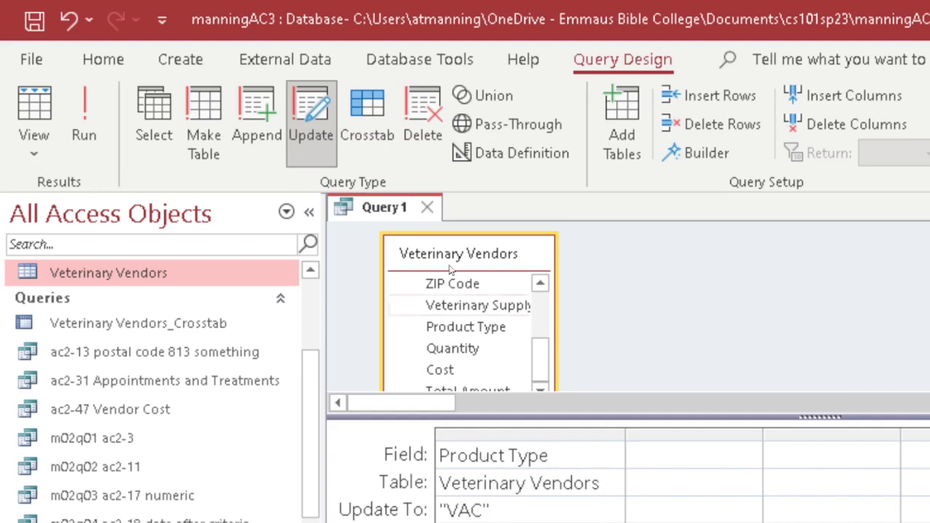
Run the update query and confirm updating the 6 Veterinary Vendors rows.
click(82, 105)
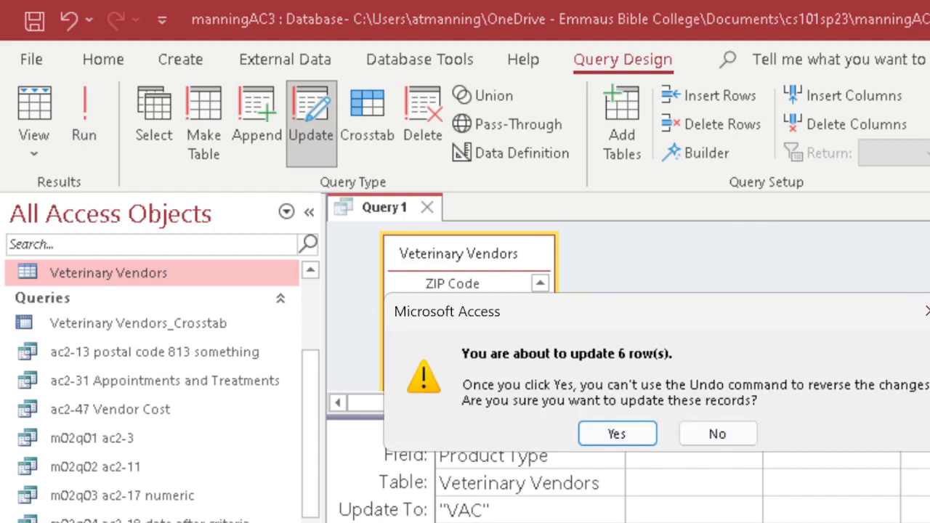
click(630, 429)
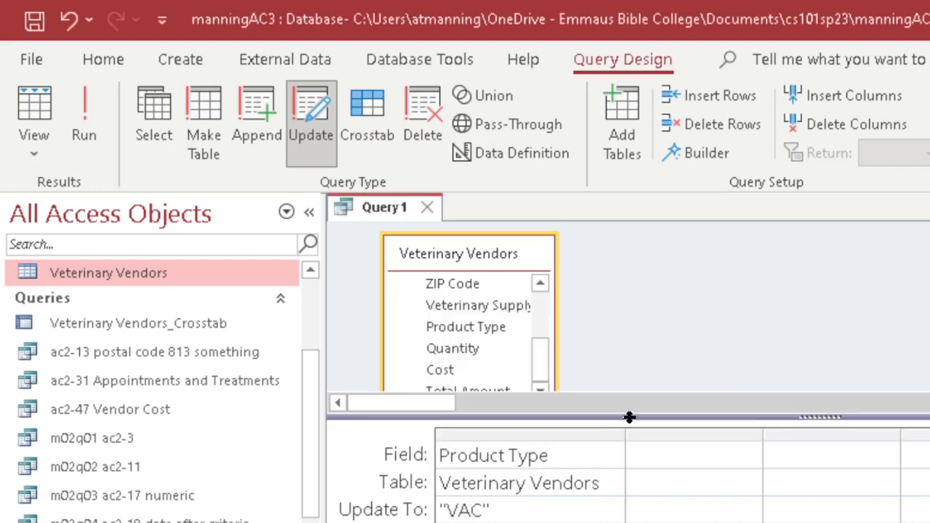
Open Veterinary Vendors to verify VAC in every Product Type, then return to Query1.
double_click(73, 271)
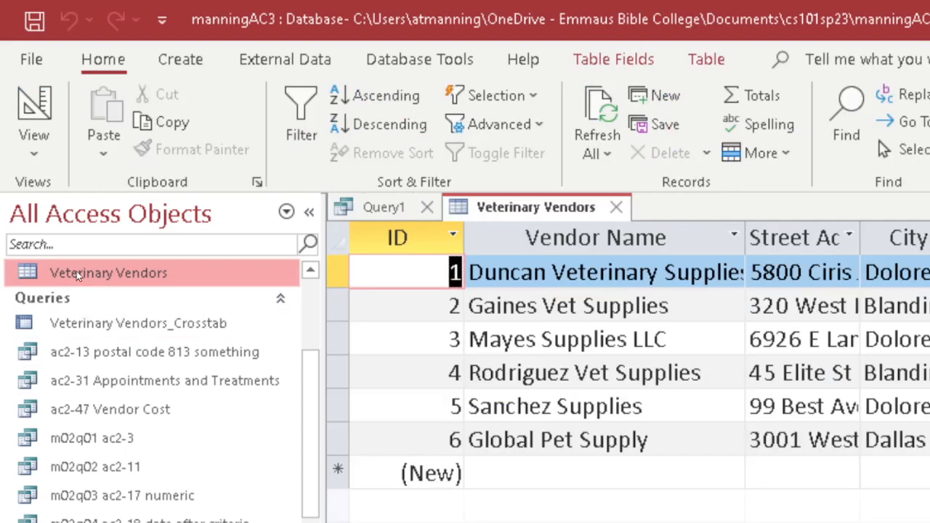
scroll(629, 370, right, 4)
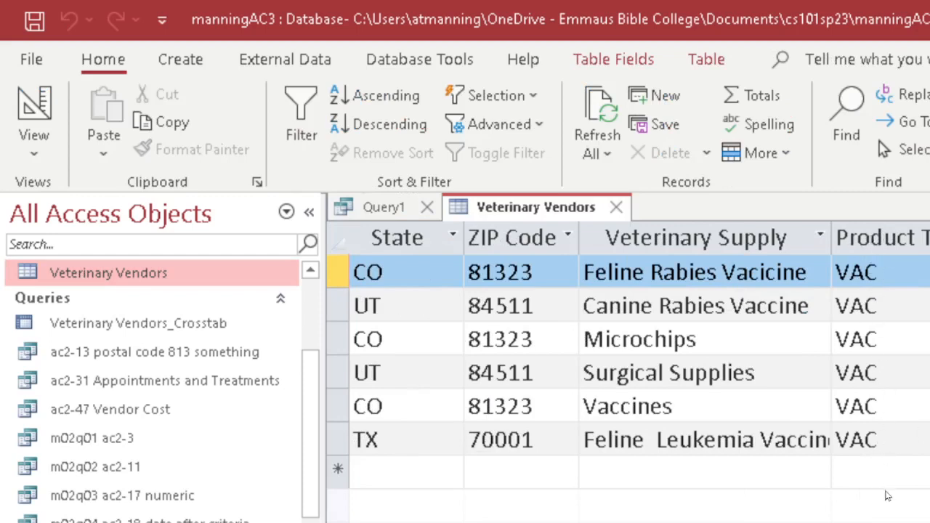
click(370, 209)
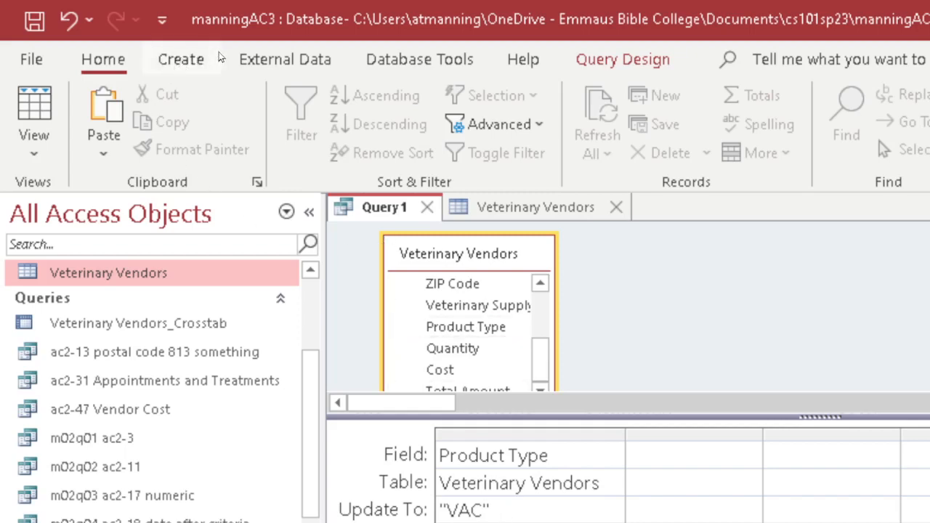
Run the update query again and accept the 0-row update prompt.
click(621, 61)
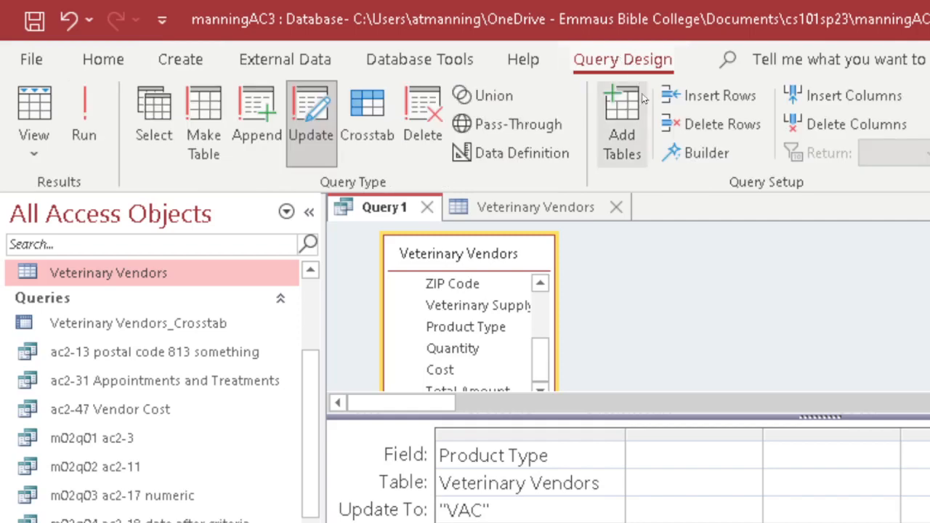
click(85, 113)
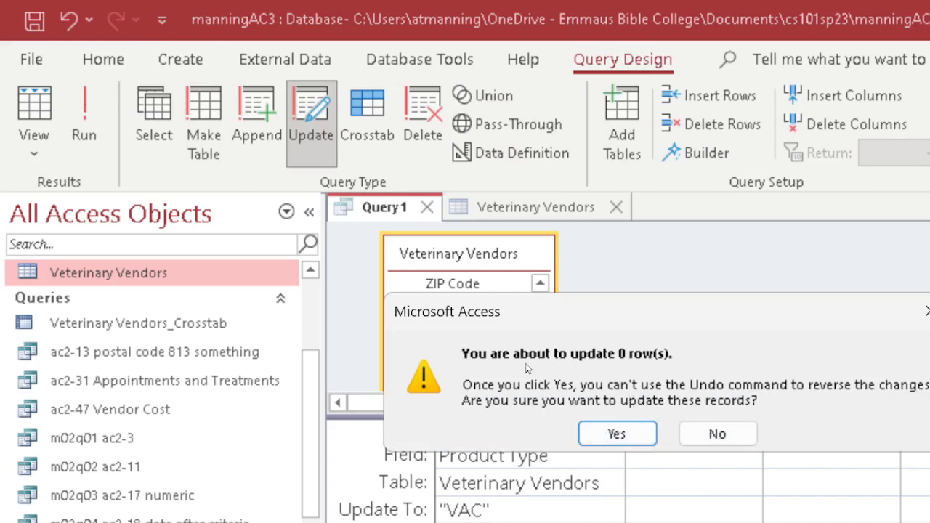
click(620, 430)
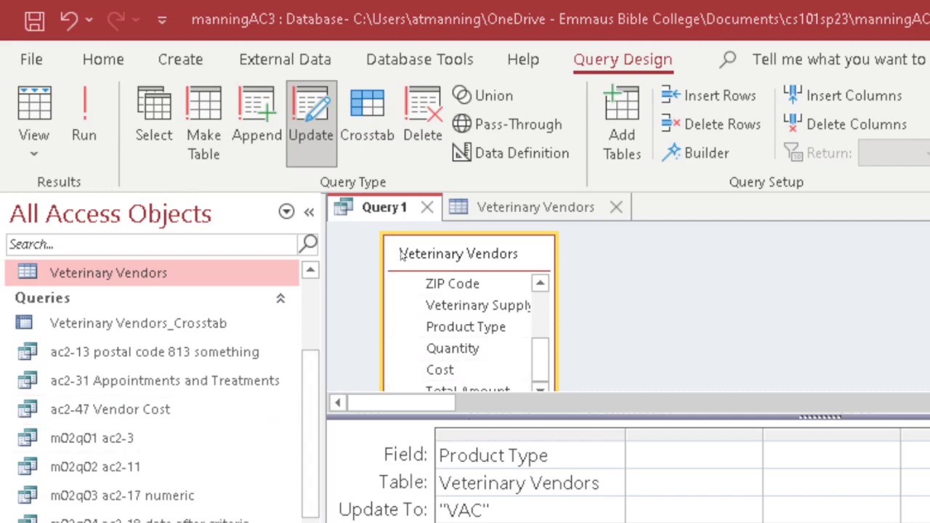
Save the update query as 'ac3-27 update to VAC' and close its tab.
right_click(387, 209)
click(421, 224)
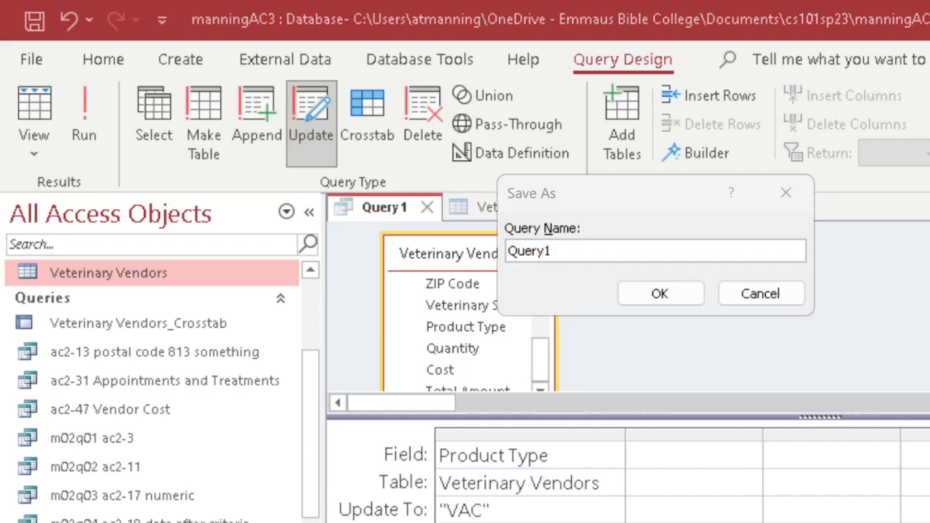
click(619, 246)
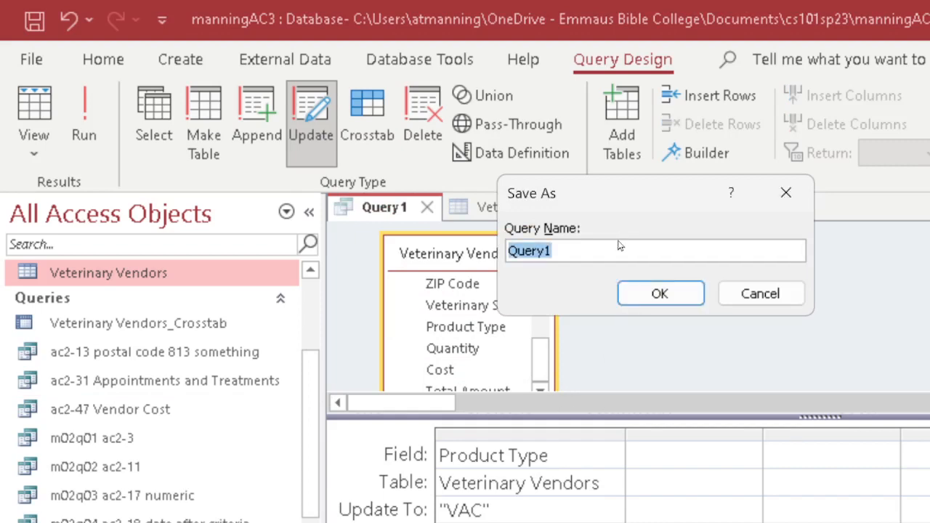
text(ac)
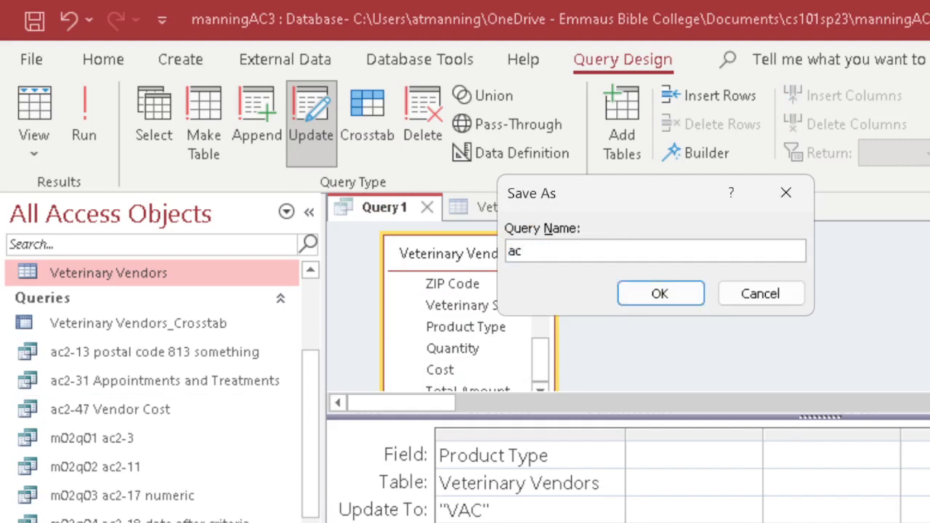
text(3-27 update )
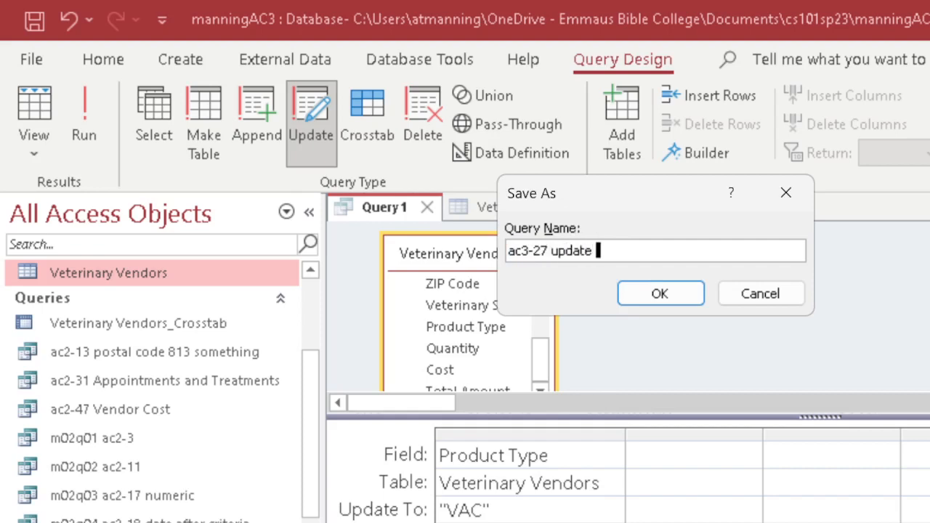
text(to VAC)
click(669, 297)
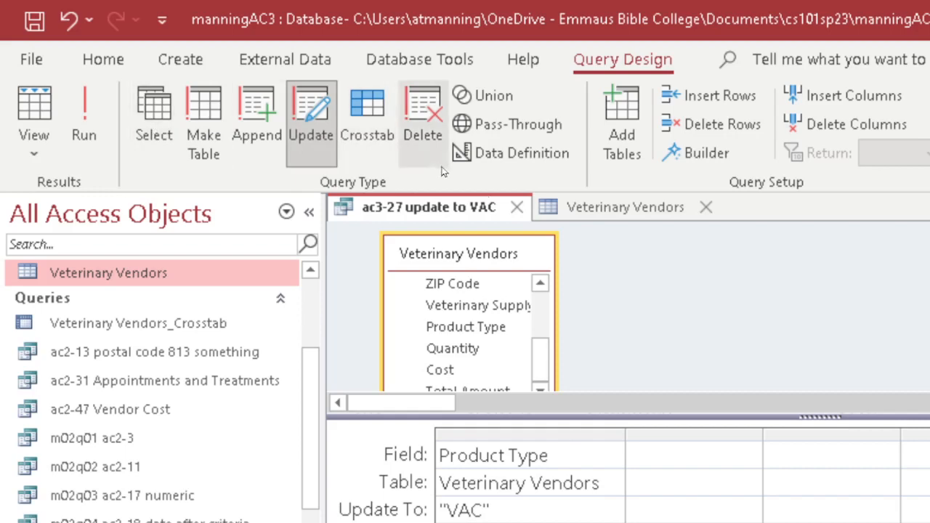
click(518, 208)
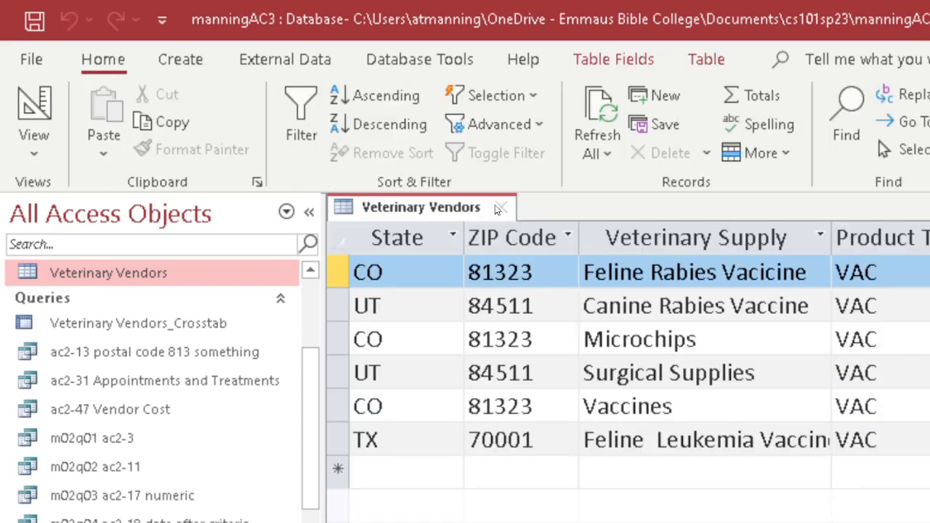
Close Veterinary Vendors, review the ac3-27 update to VAC query's design, then decline running it.
click(501, 208)
scroll(92, 481, down, 5)
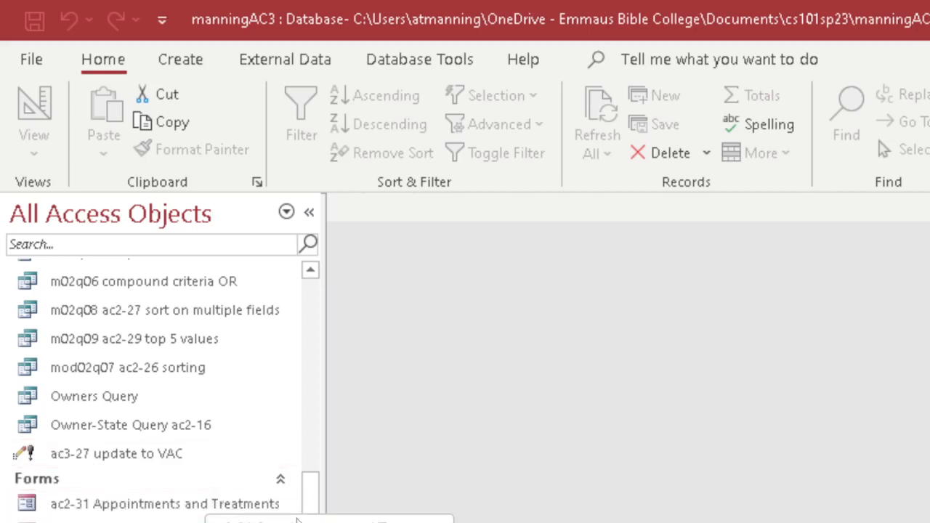
right_click(136, 452)
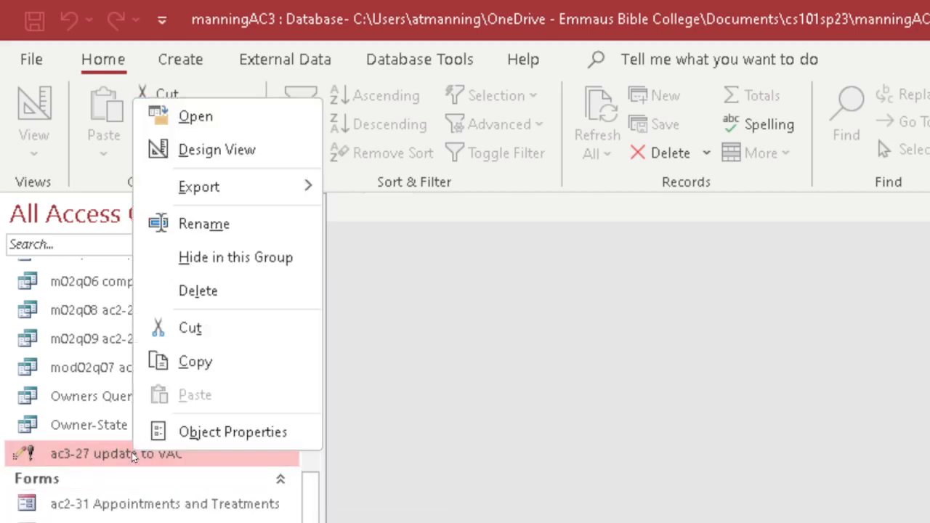
click(188, 149)
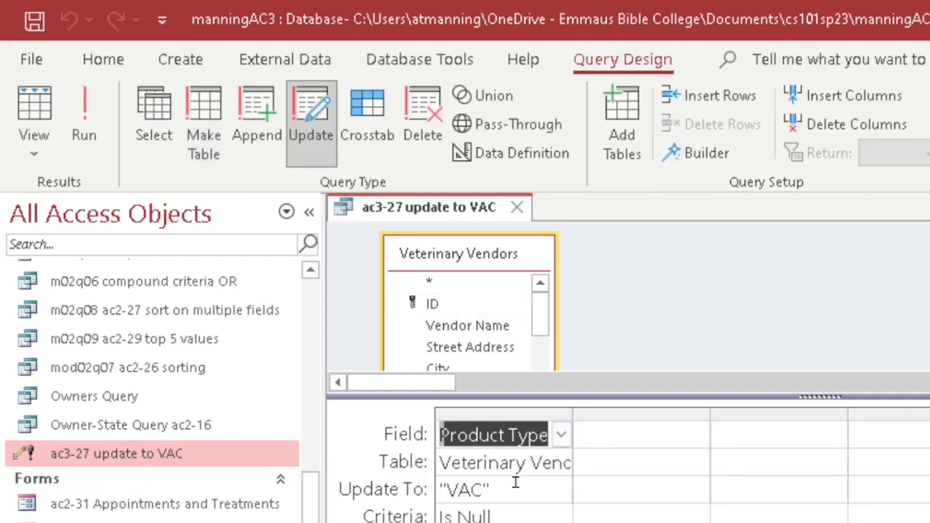
click(517, 208)
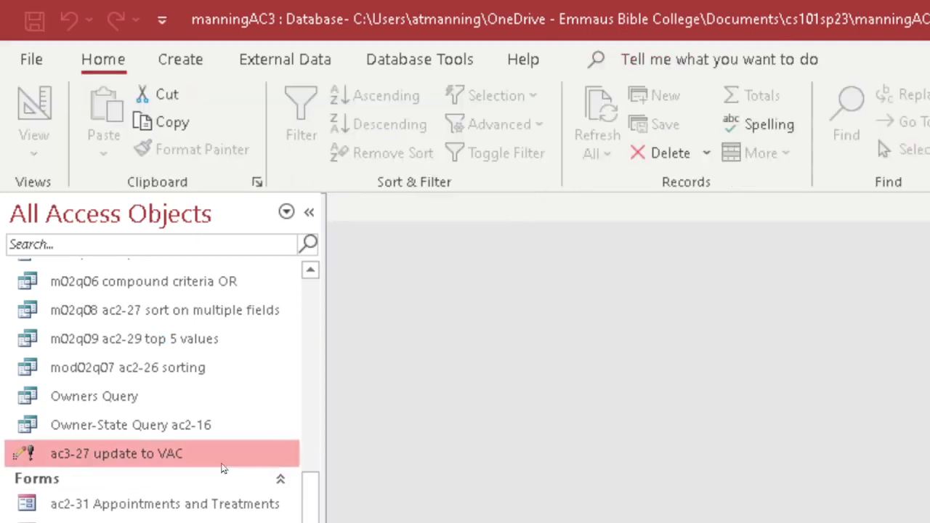
double_click(142, 455)
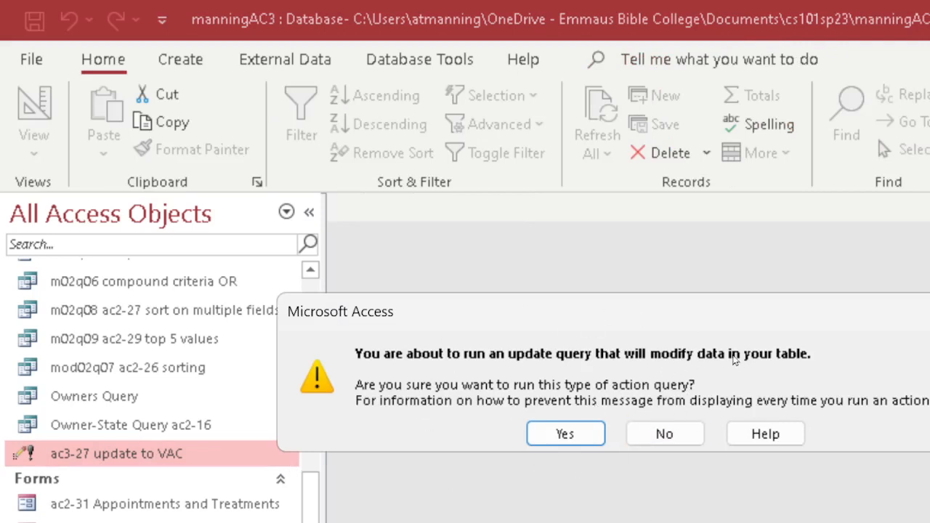
click(665, 434)
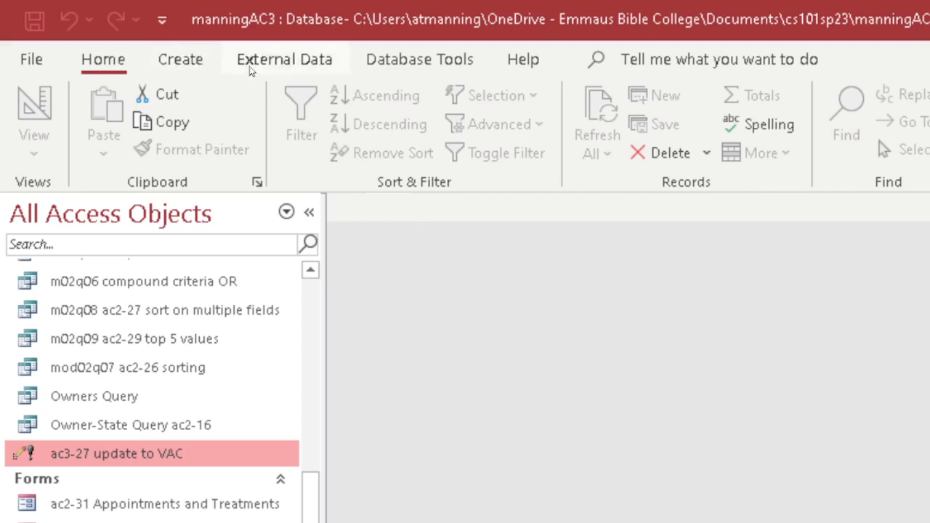
Show the Create ribbon and widen the Navigation Pane, scrolling its list back to the top.
click(183, 61)
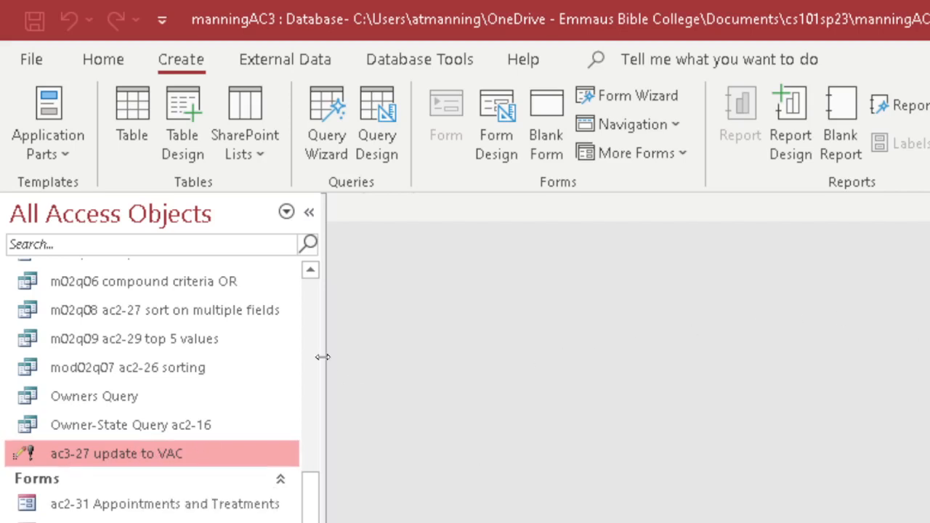
drag(323, 356, 350, 365)
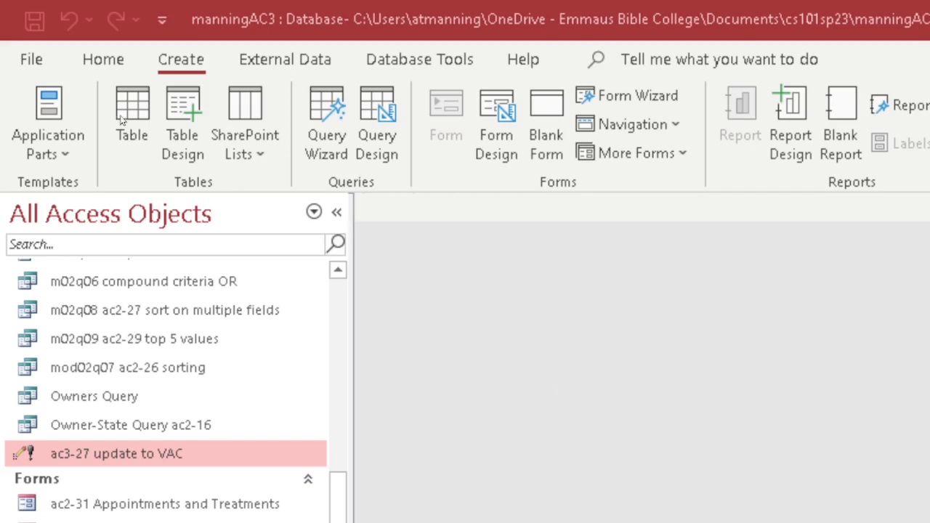
drag(338, 494, 329, 294)
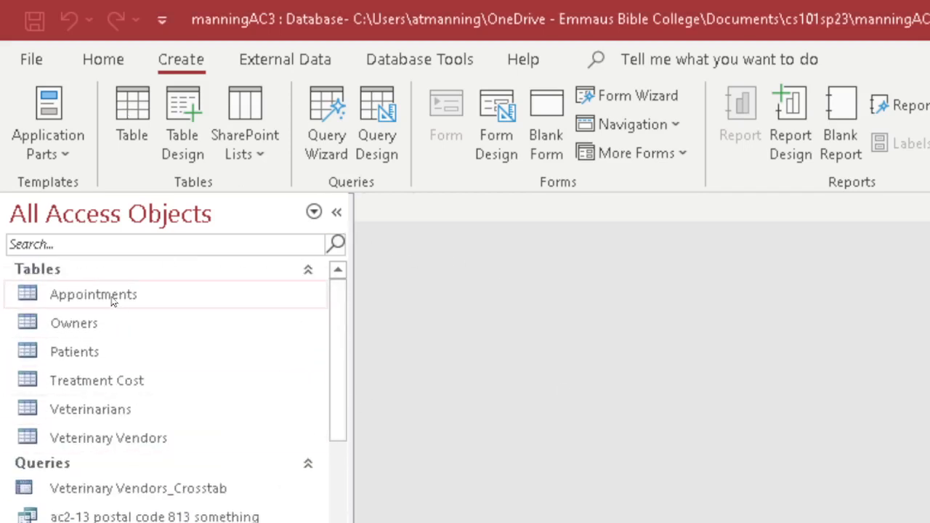
Briefly open and close Appointments, then open Veterinary Vendors in Design View.
double_click(111, 297)
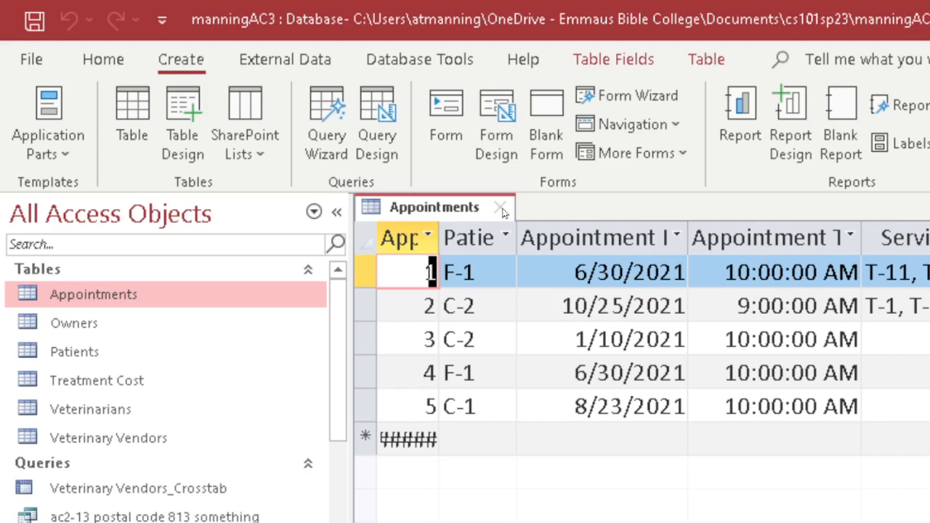
click(501, 209)
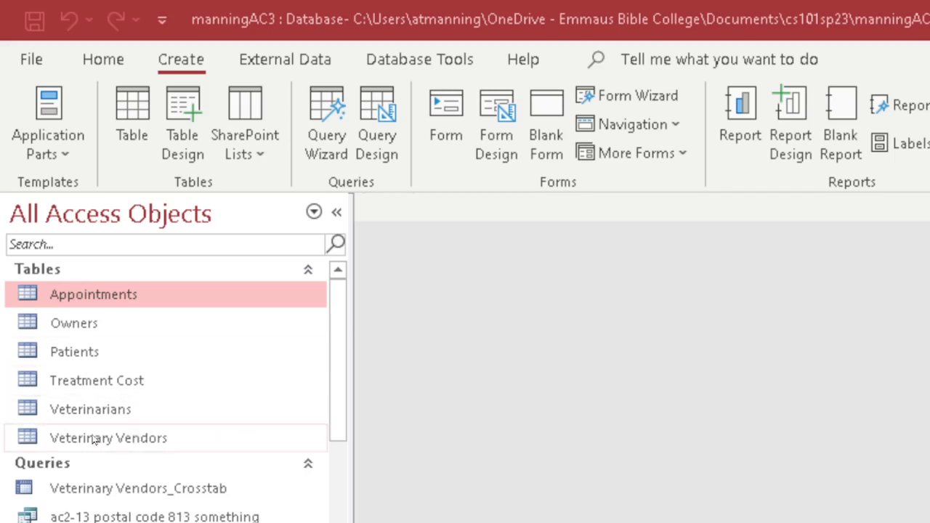
right_click(93, 439)
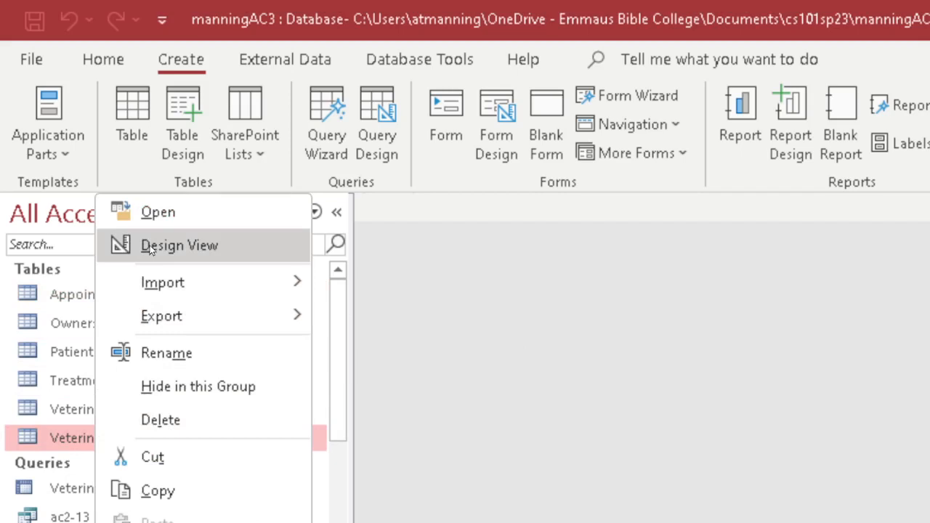
click(150, 247)
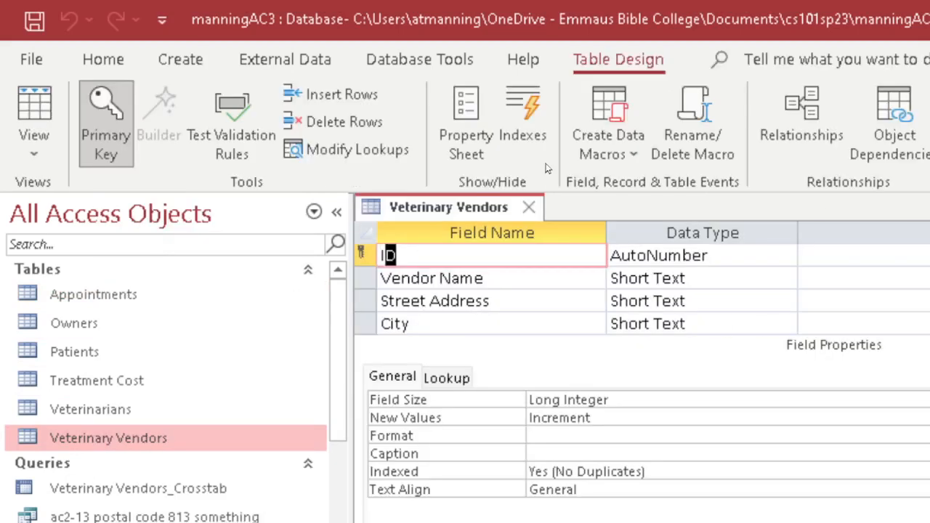
Collapse the ribbon and step through the Vendor Name to Product Type field properties.
double_click(592, 59)
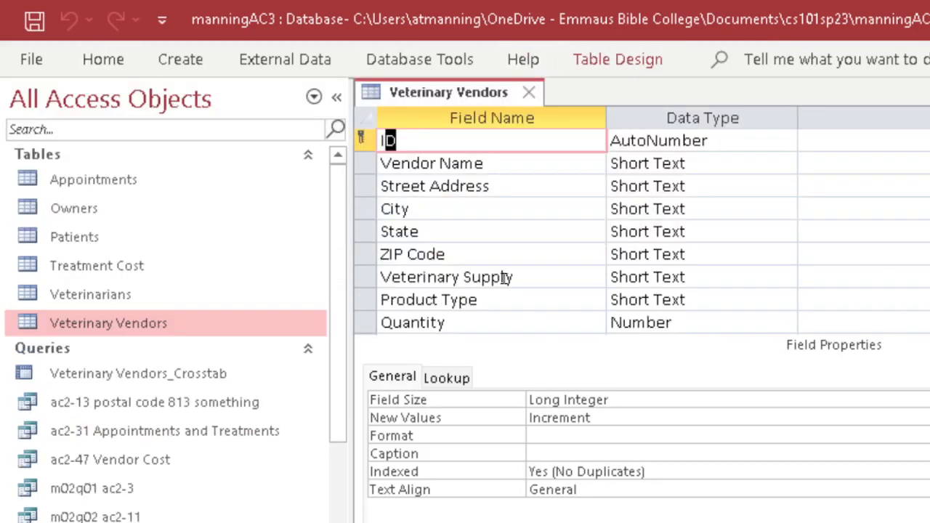
click(451, 164)
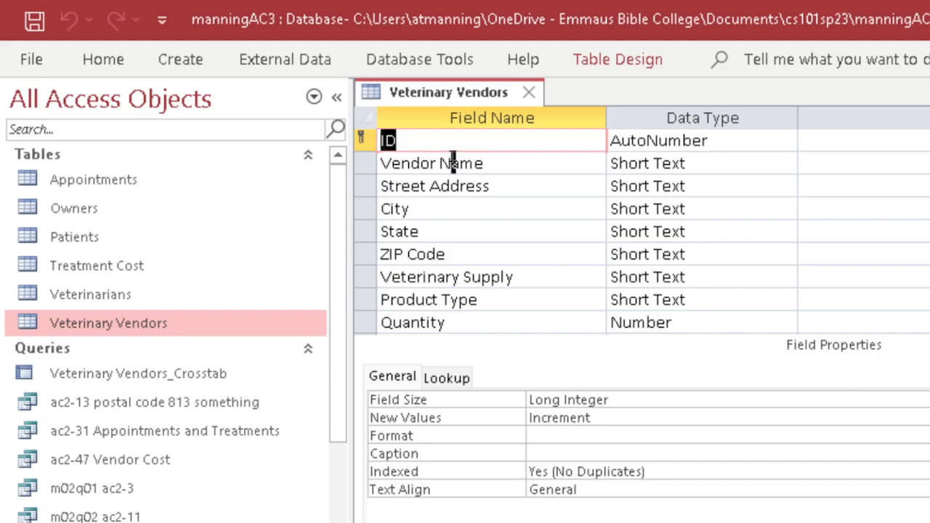
click(425, 187)
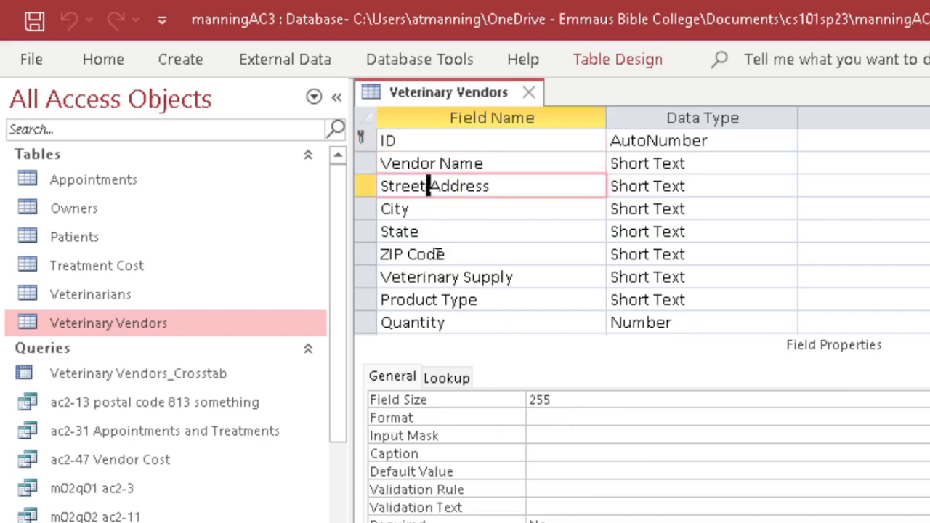
click(426, 213)
click(426, 237)
click(436, 258)
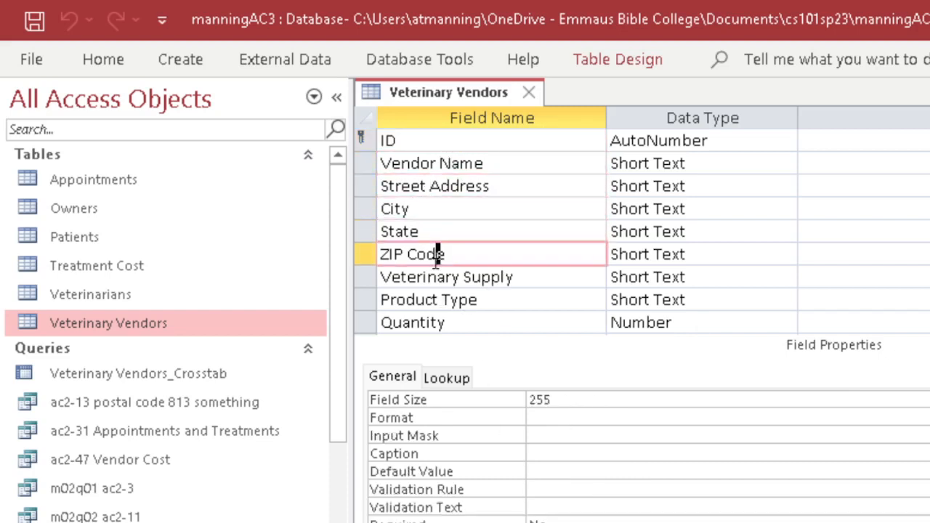
click(437, 279)
click(441, 297)
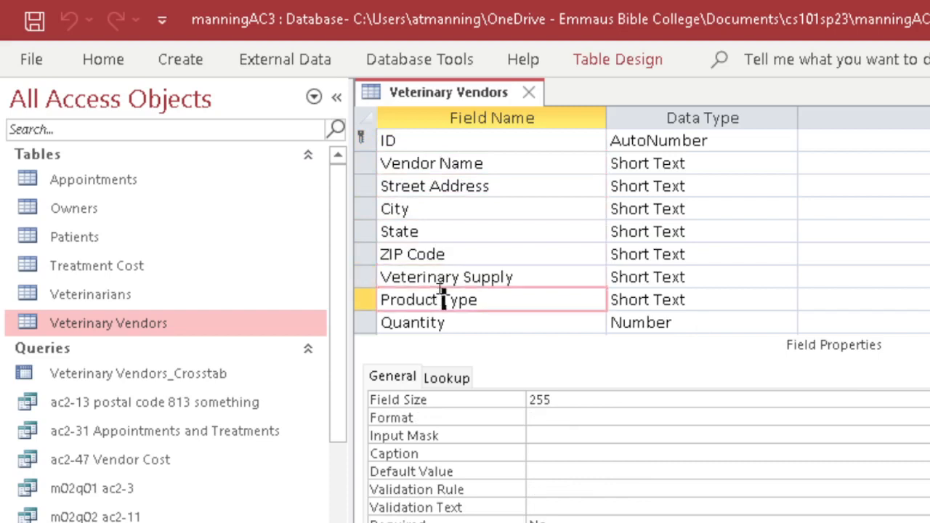
Recheck Vendor Name through State, then select the ZIP Code row and its Field Size.
click(412, 163)
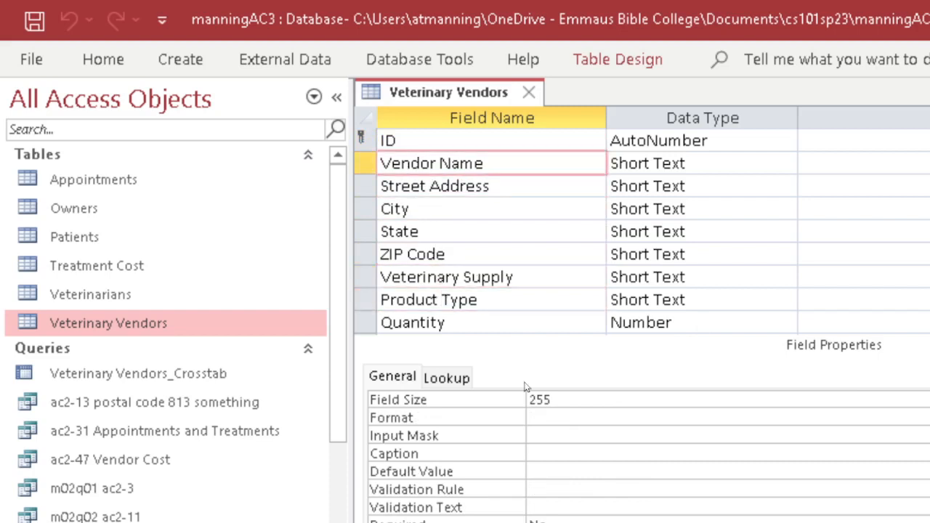
click(424, 187)
click(415, 210)
click(420, 231)
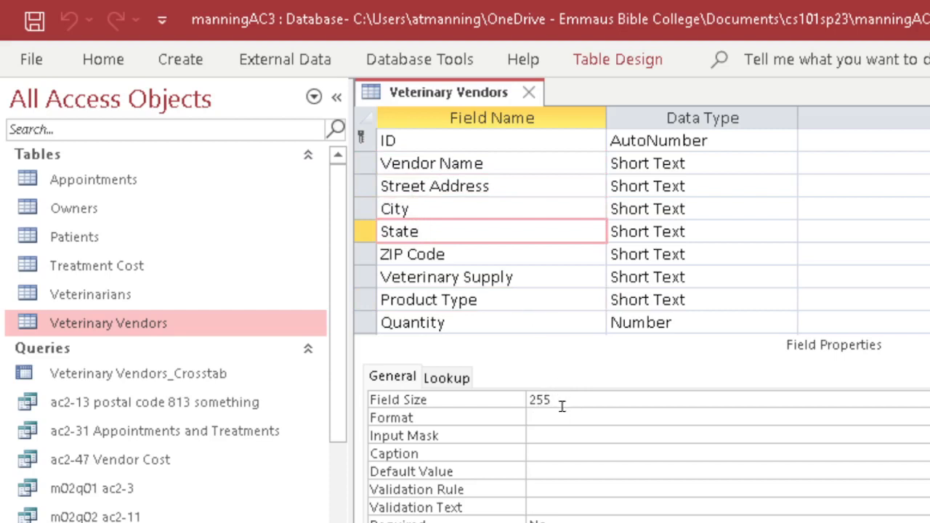
click(444, 254)
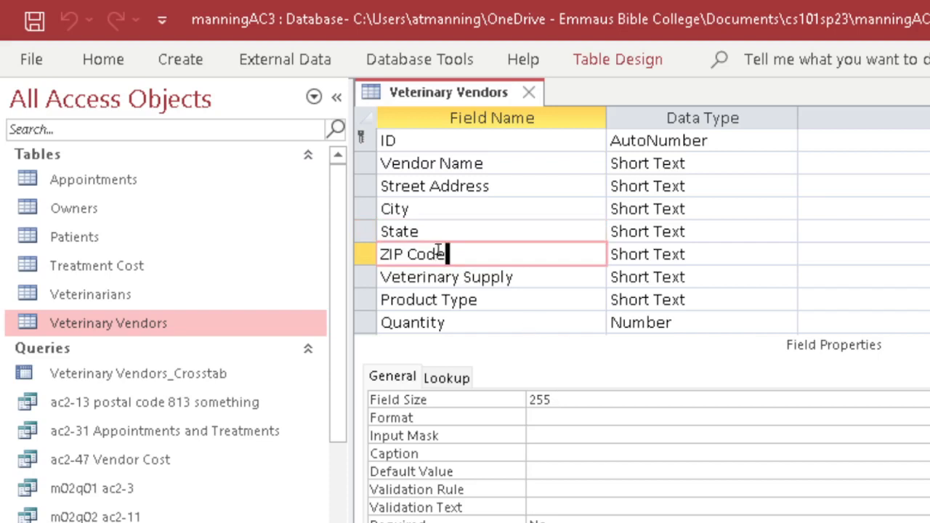
click(568, 400)
click(369, 253)
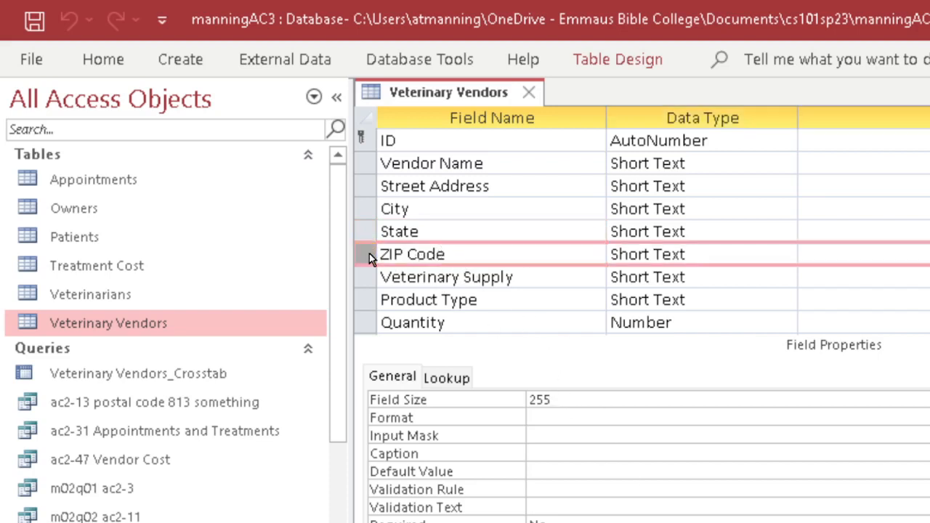
double_click(538, 400)
text(20)
click(603, 421)
click(402, 161)
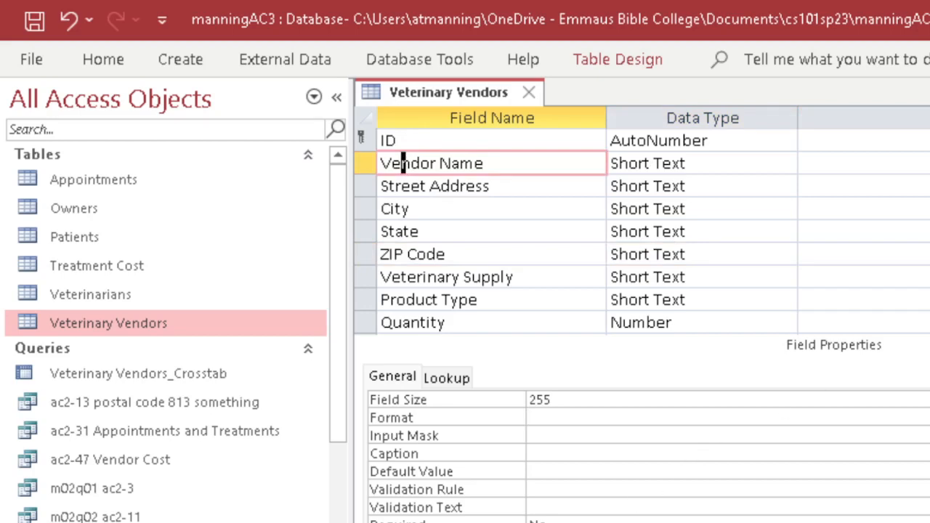
click(531, 507)
key(Down)
click(365, 163)
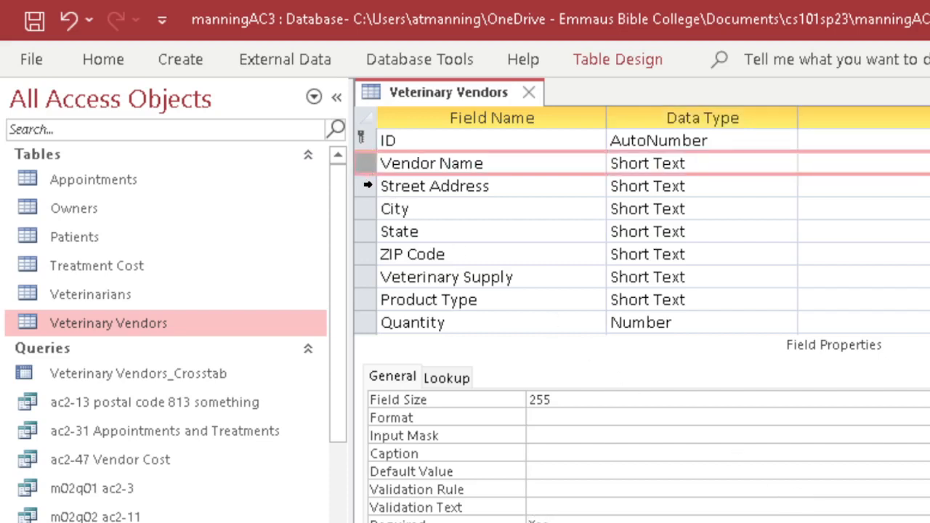
click(368, 187)
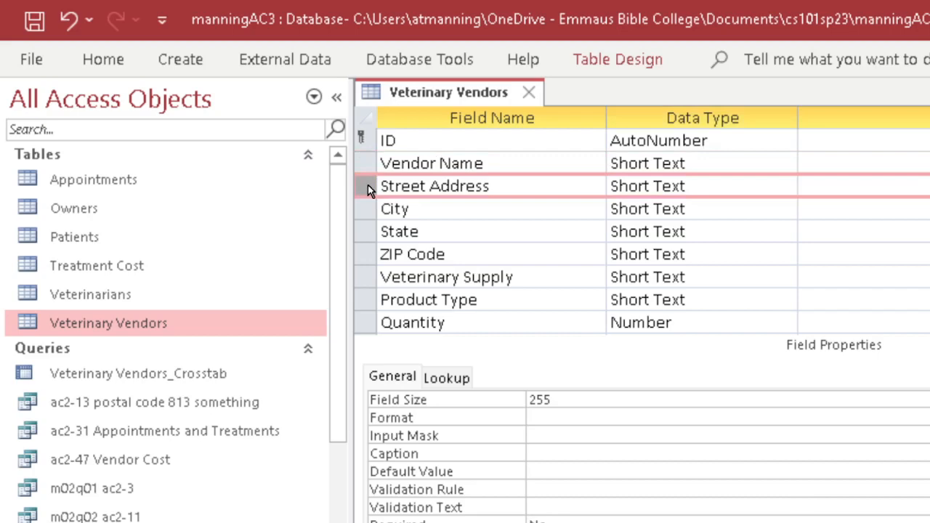
click(367, 211)
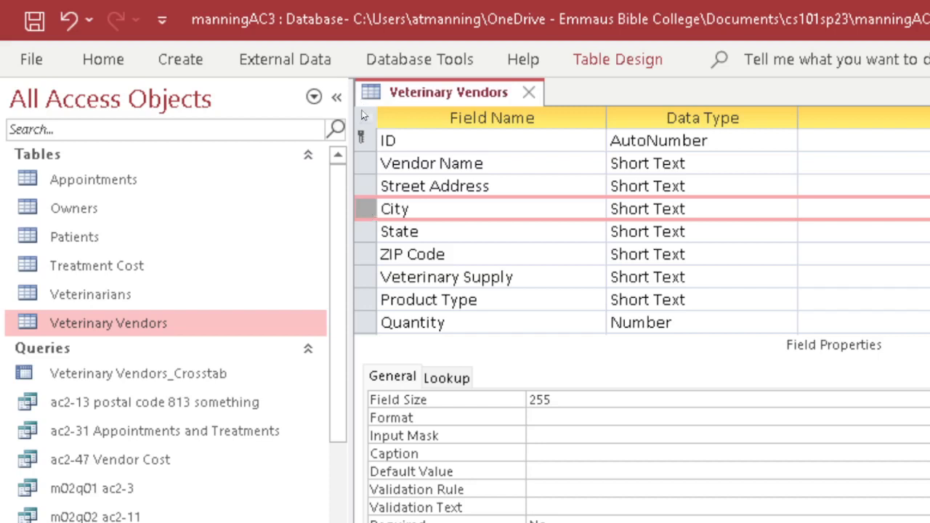
click(374, 165)
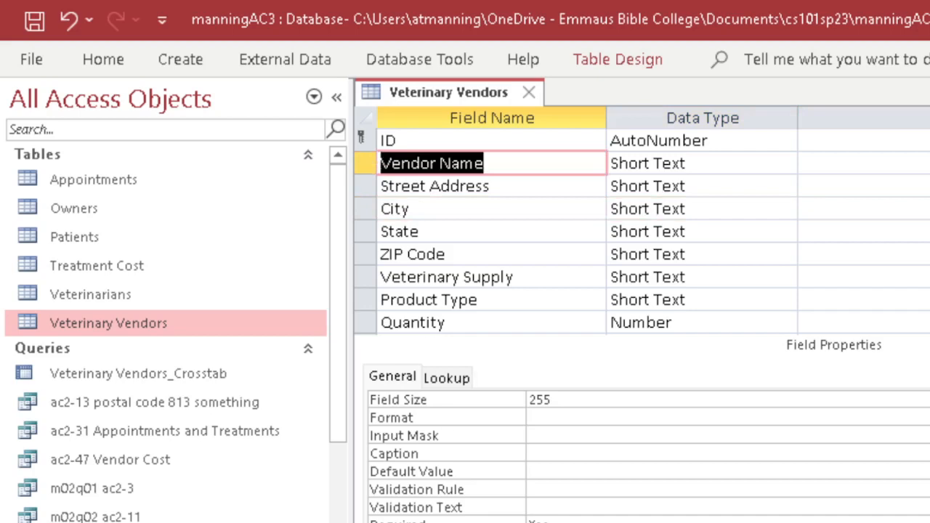
click(550, 520)
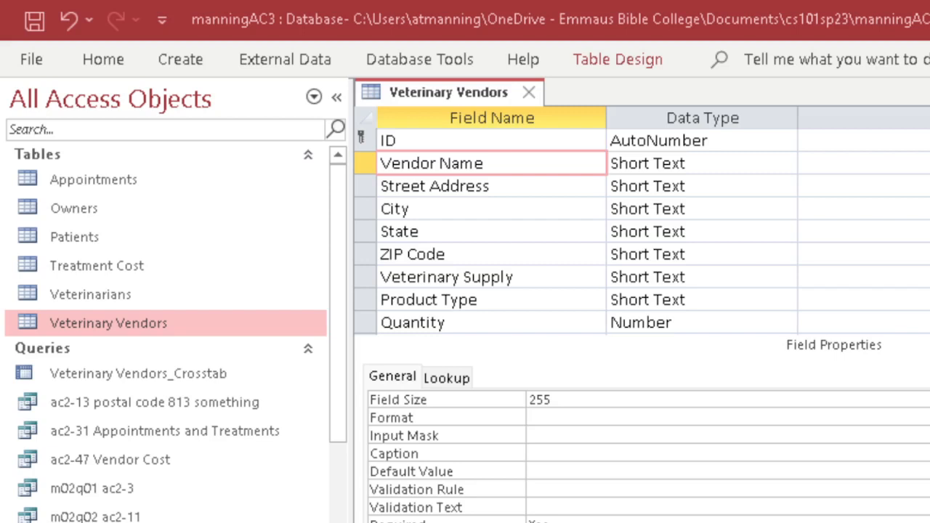
Give the Quantity field the validation rule >0 And <=1000.
click(372, 322)
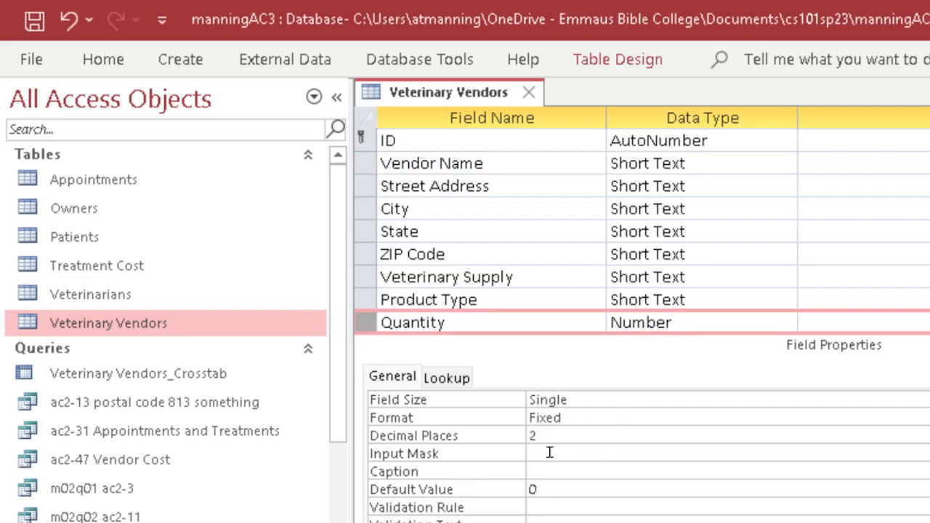
click(551, 507)
text(>)
text(0 and <=1000)
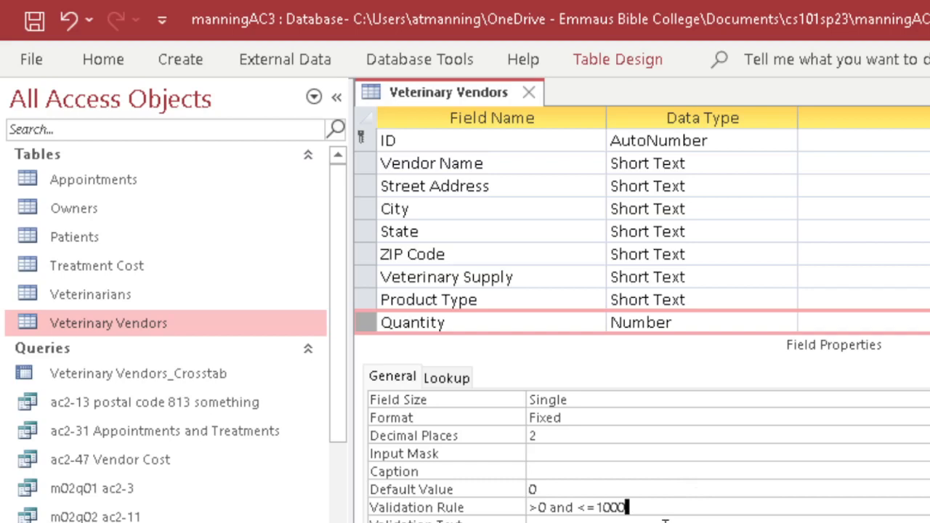
key(Return)
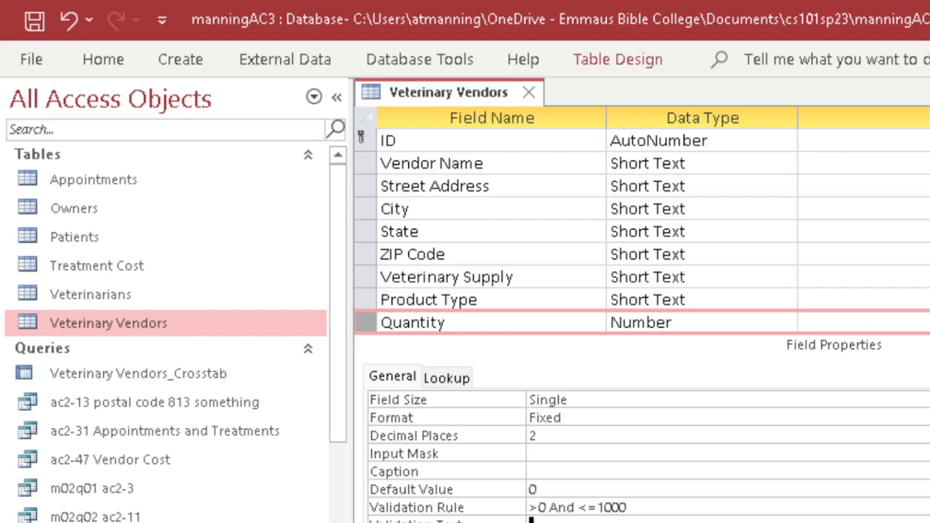
Set Quantity's validation text to 'Please enter a positive number 1000 or less', fixing the misspelled 'positive'.
text(Please enter a positive number.es)
key(BackSpace)
key(BackSpace)
key(BackSpace)
text(1000 or less)
click(645, 520)
text(iti)
Save Veterinary Vendors and open Datasheet view, accepting the data-loss and existing-data test prompts.
click(109, 63)
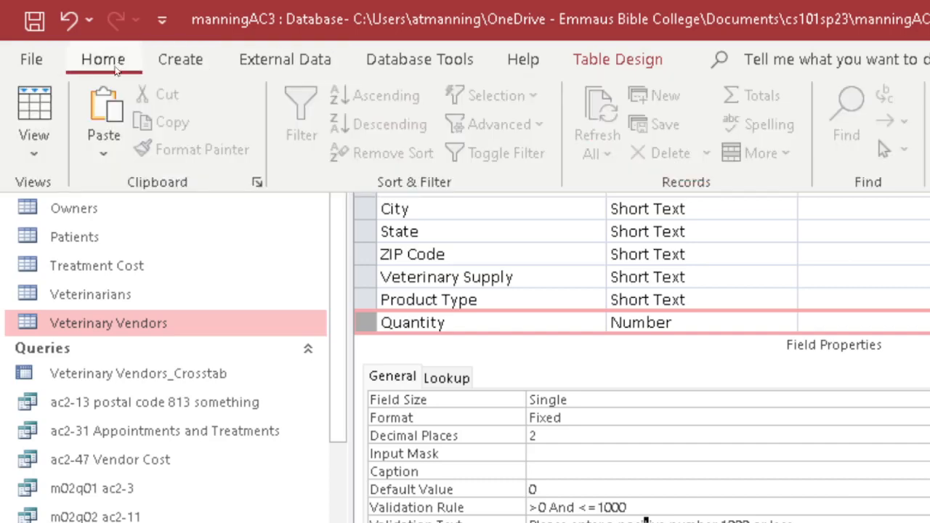
click(33, 111)
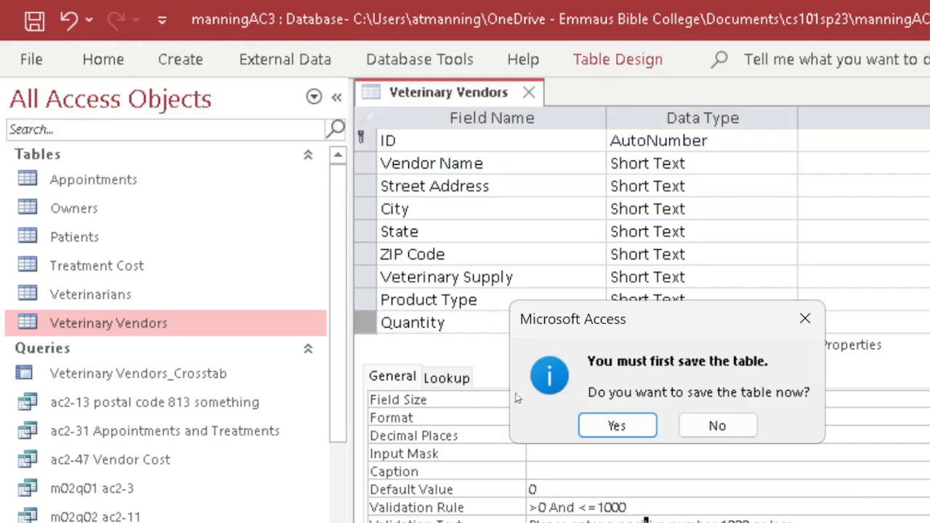
click(614, 425)
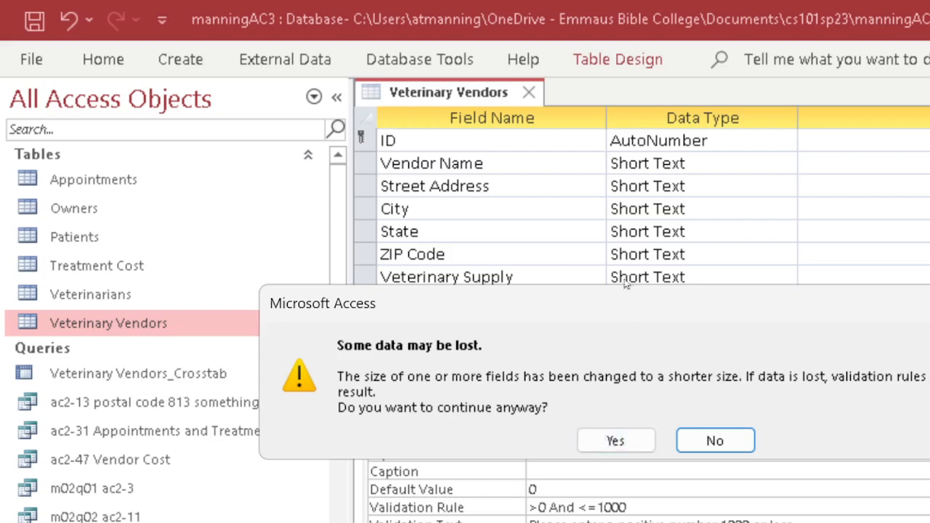
click(626, 440)
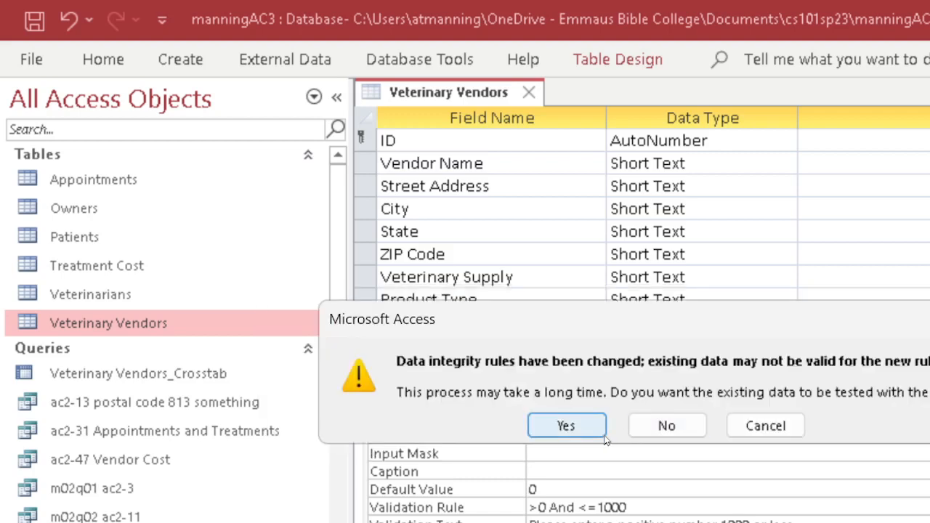
click(565, 427)
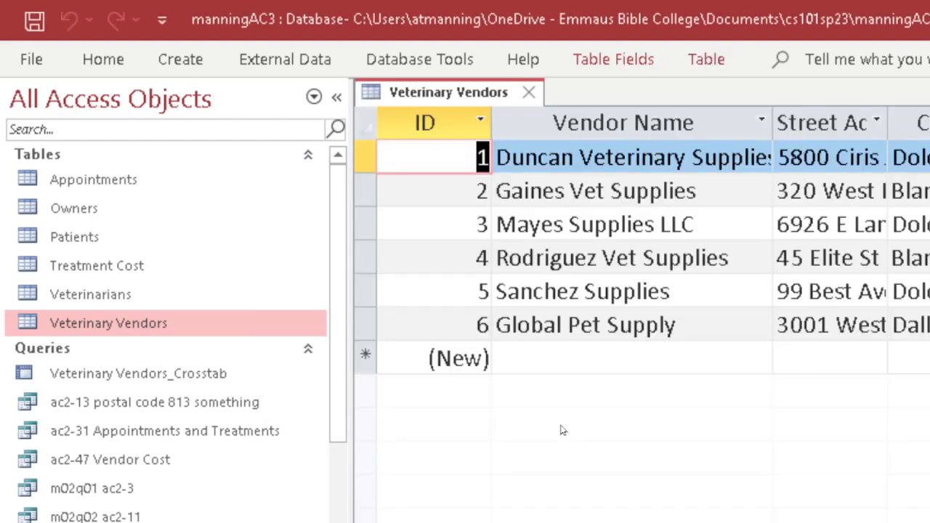
Try -50 as the last record's Quantity and dismiss the validation warning.
scroll(653, 313, right, 6)
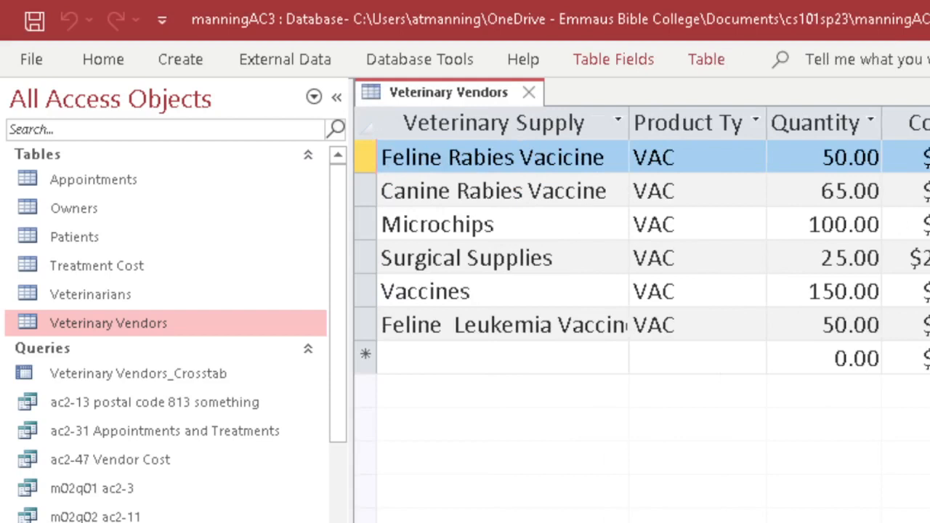
click(821, 325)
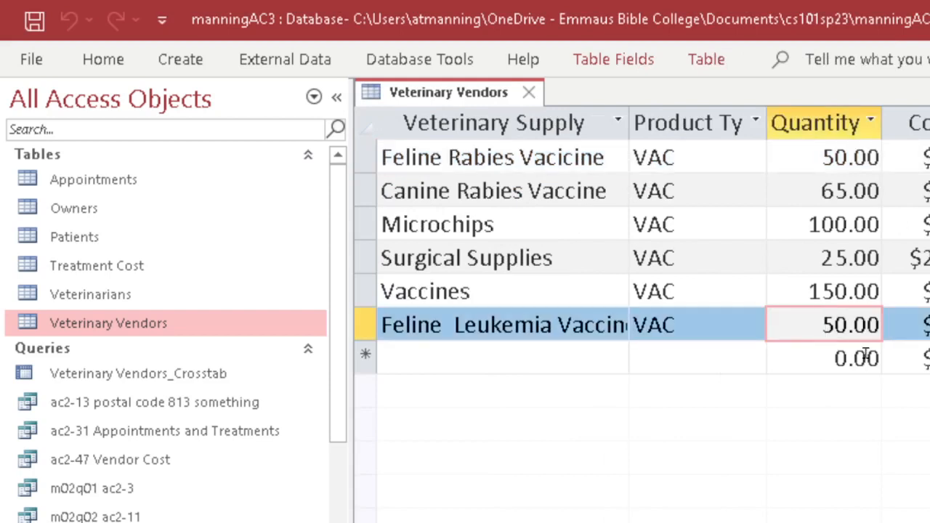
text(-)
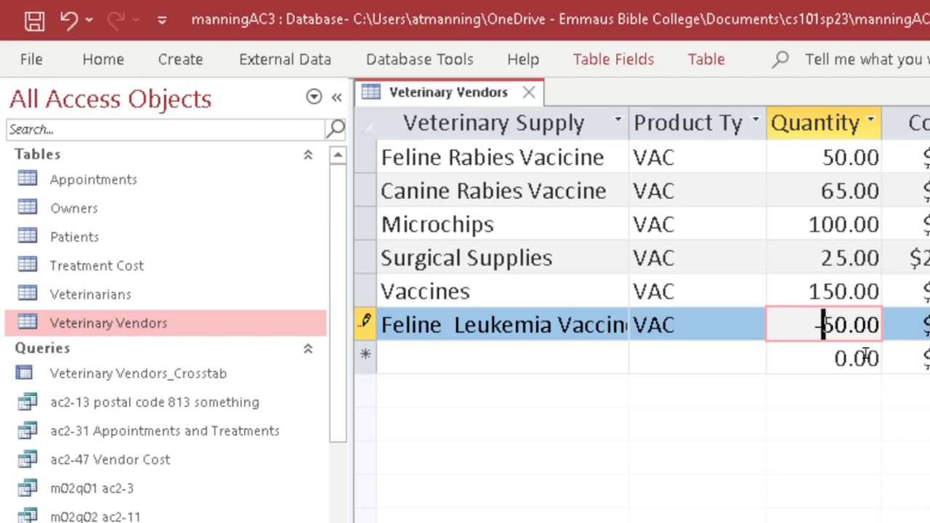
key(Return)
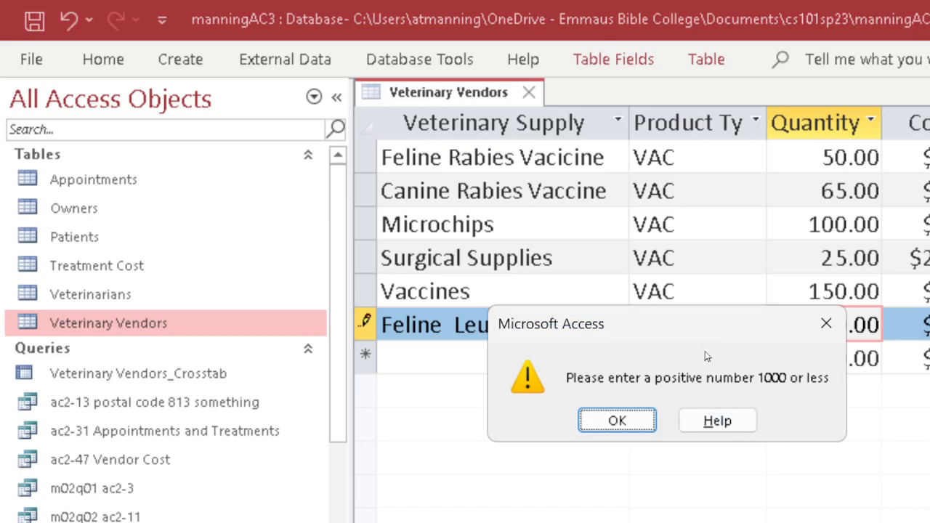
click(826, 323)
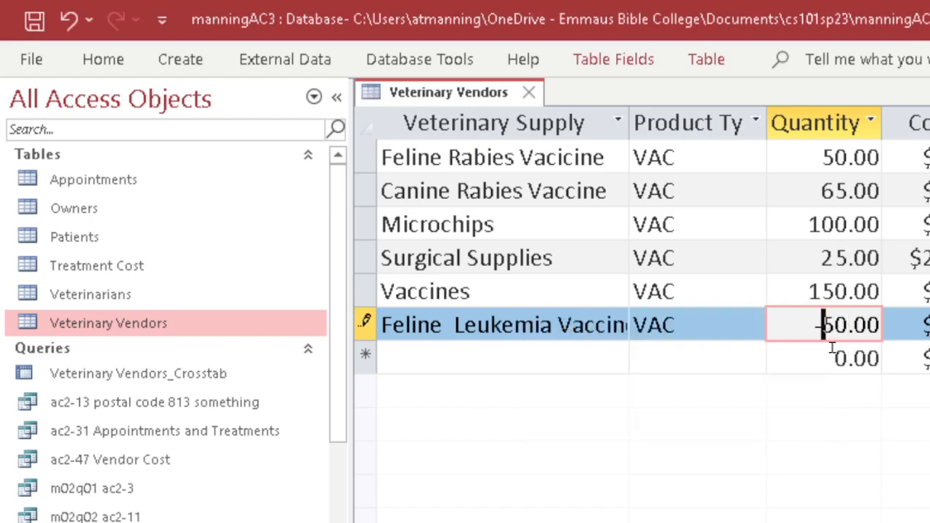
Try 5000 as that Quantity, dismiss the rejection, then restore it to 50.
key(BackSpace)
key(Right)
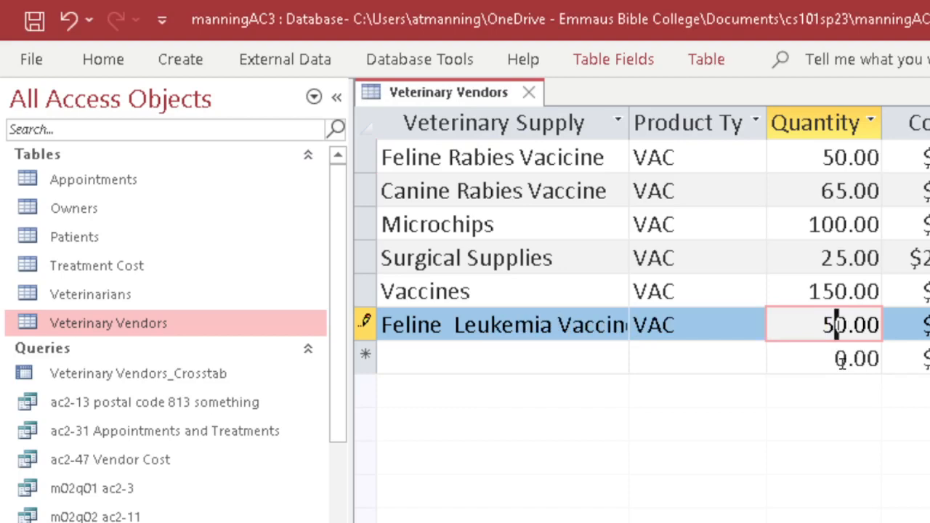
text(00)
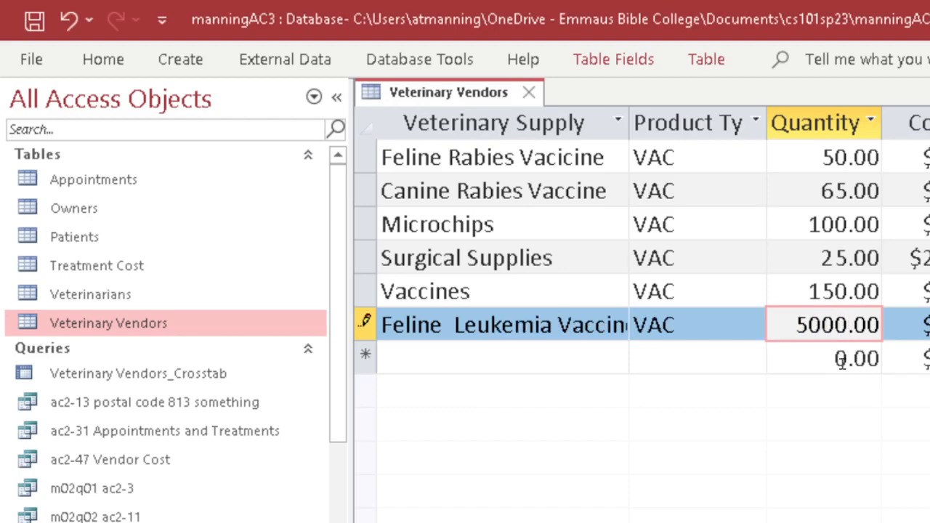
click(840, 361)
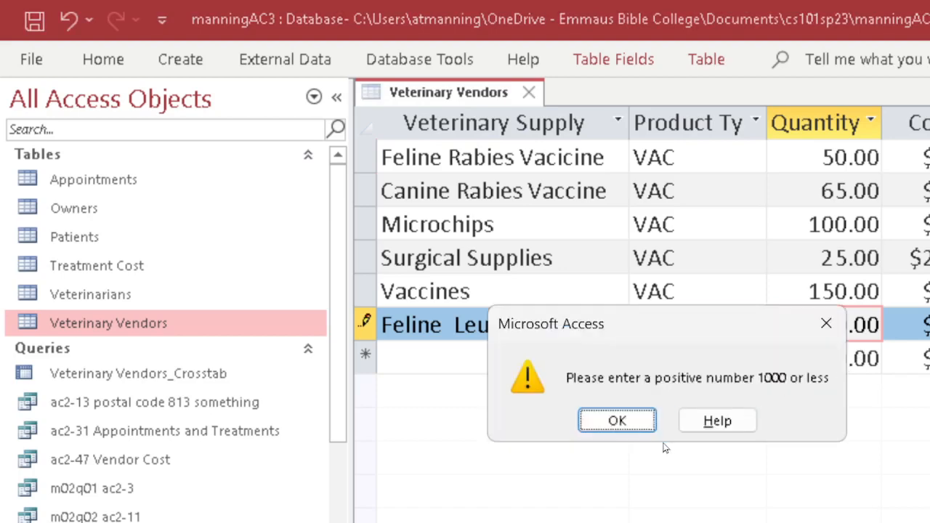
click(626, 421)
key(BackSpace)
key(BackSpace)
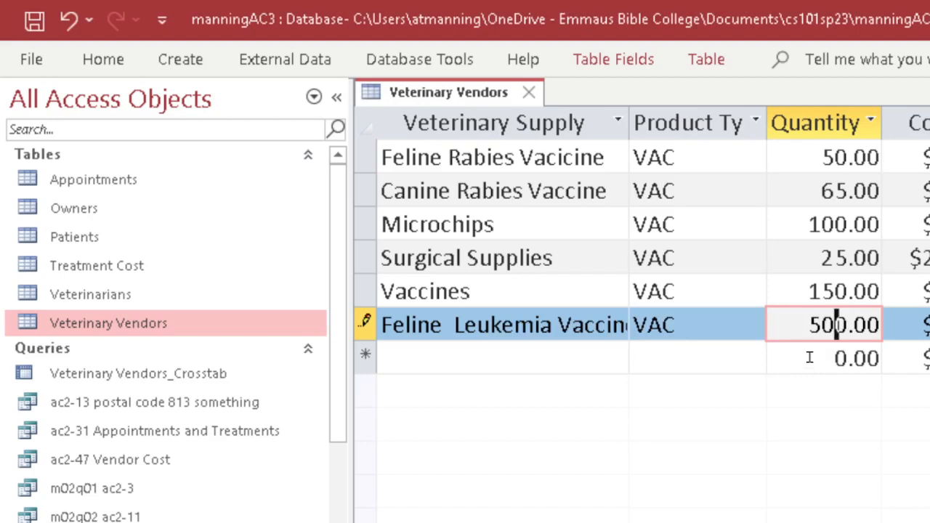
Check the Product Type list keeps VAC, then return to Design view.
click(755, 327)
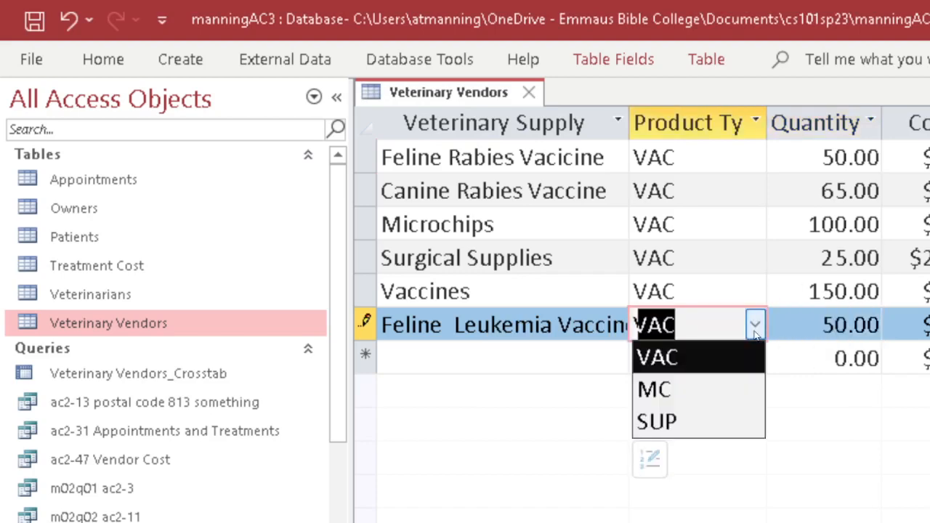
click(815, 320)
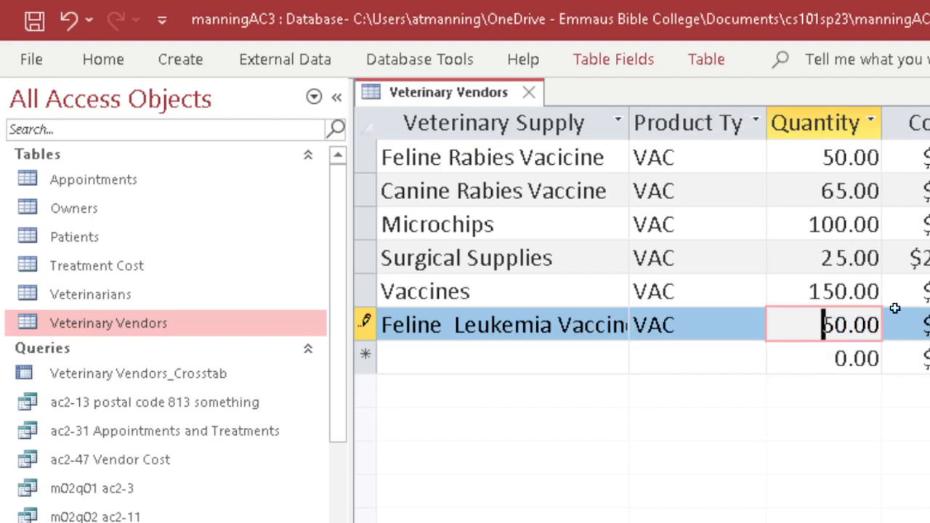
click(100, 60)
click(34, 109)
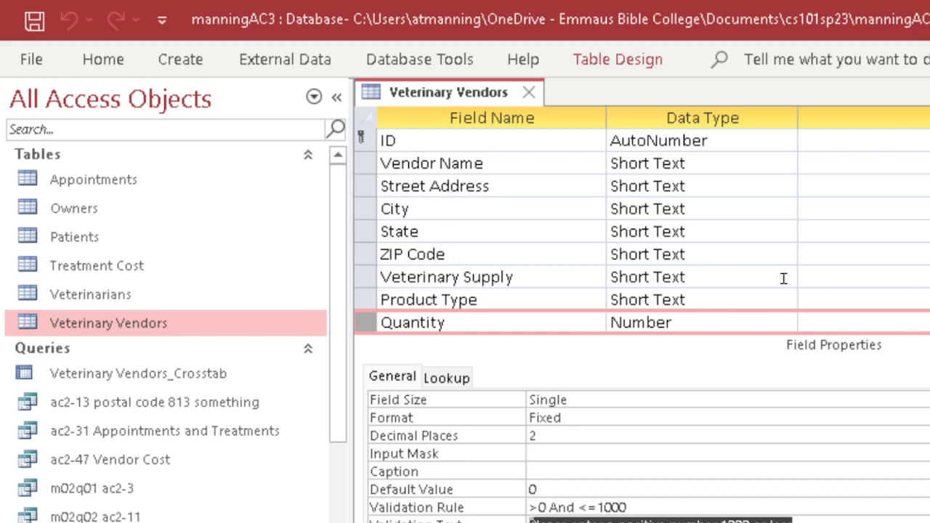
scroll(785, 257, down, 1)
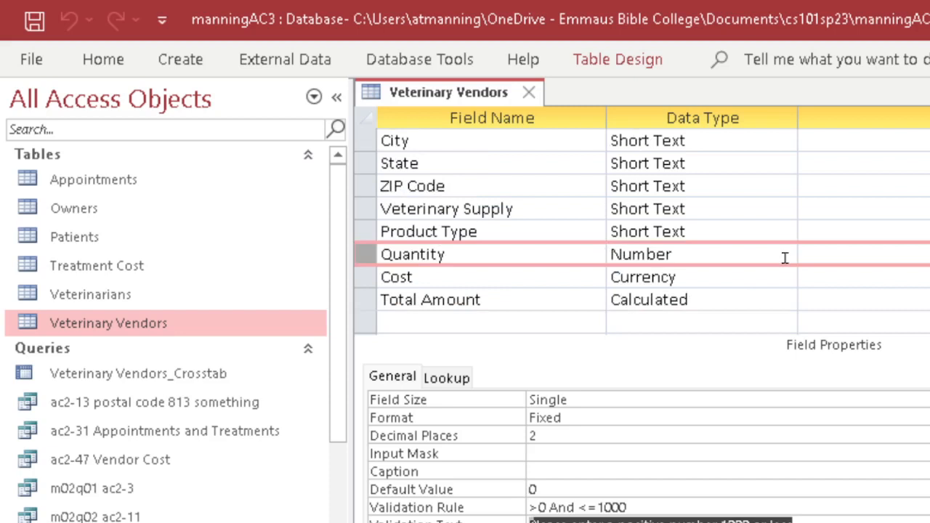
scroll(784, 257, up, 1)
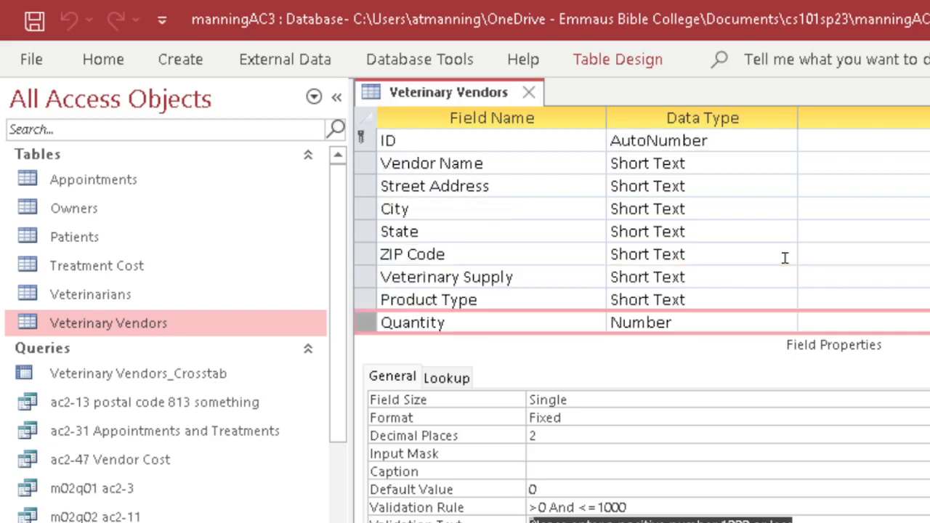
click(705, 161)
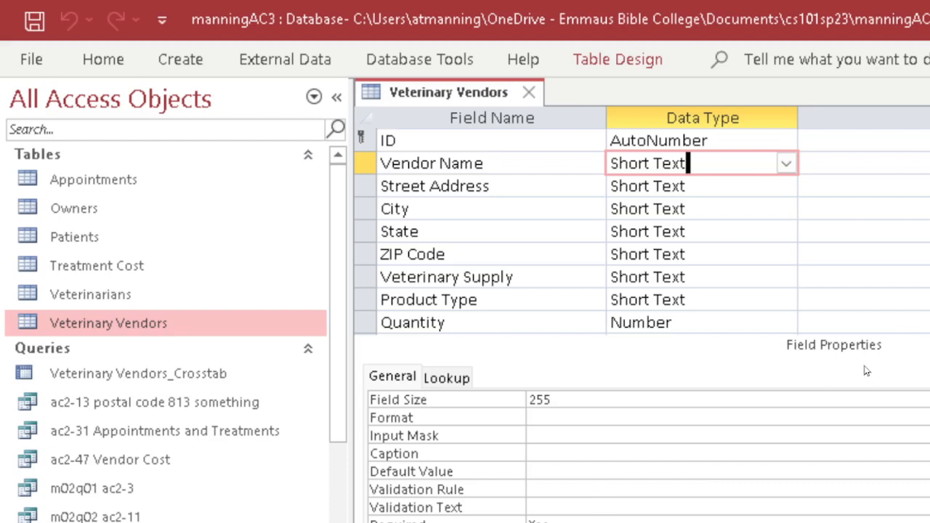
Set the Product Type field's Default Value to "VAC".
click(449, 298)
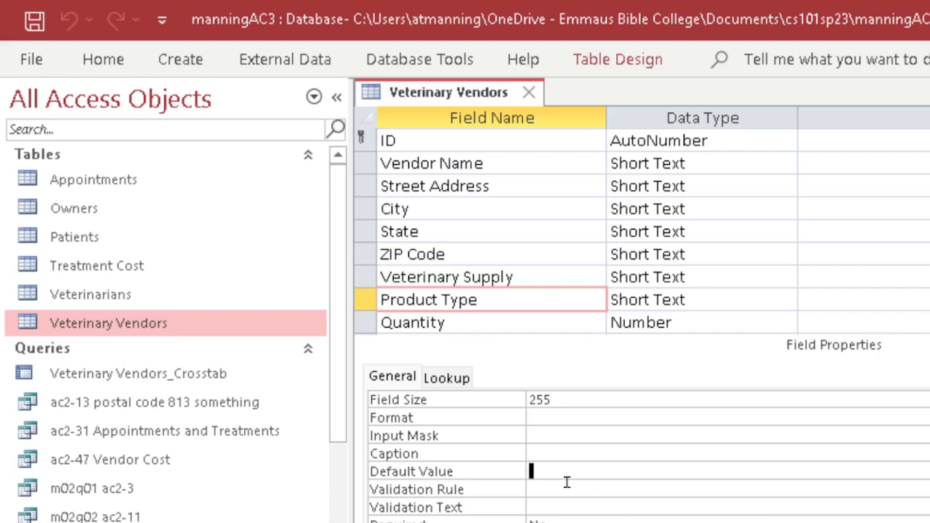
text(VAC)
click(570, 489)
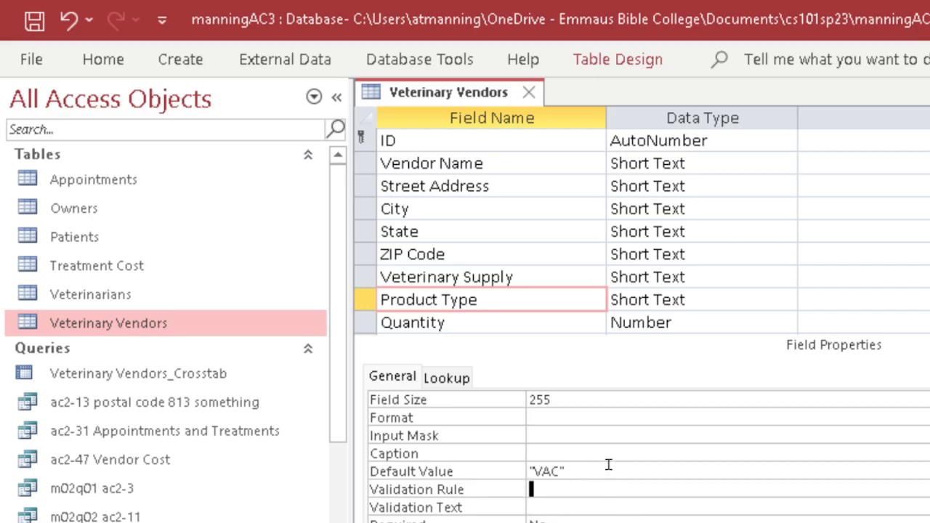
click(101, 61)
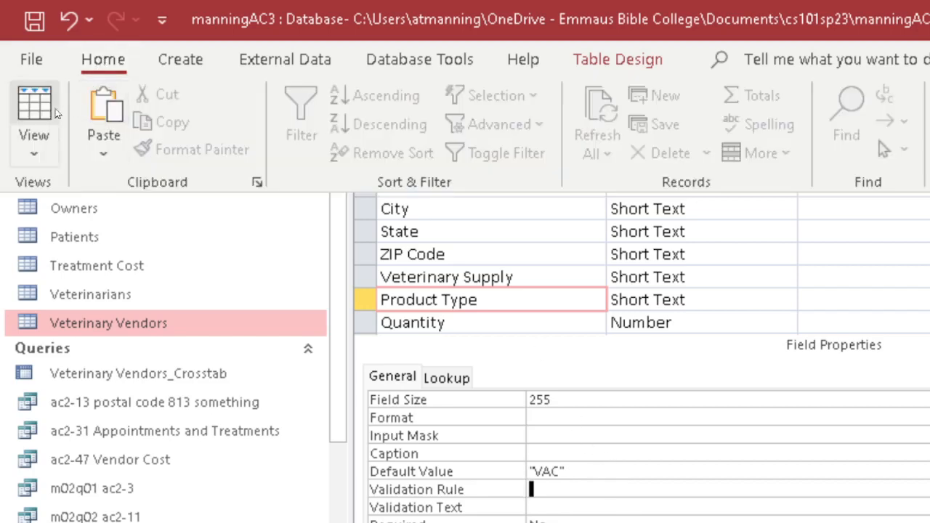
Save the table, confirm VAC prefills Product Type in Datasheet view, then return to Design view.
click(35, 111)
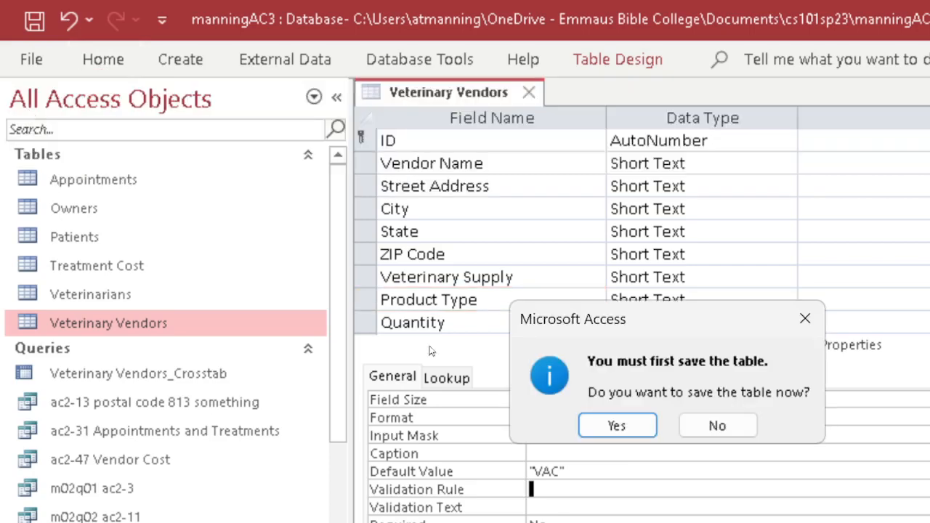
click(588, 426)
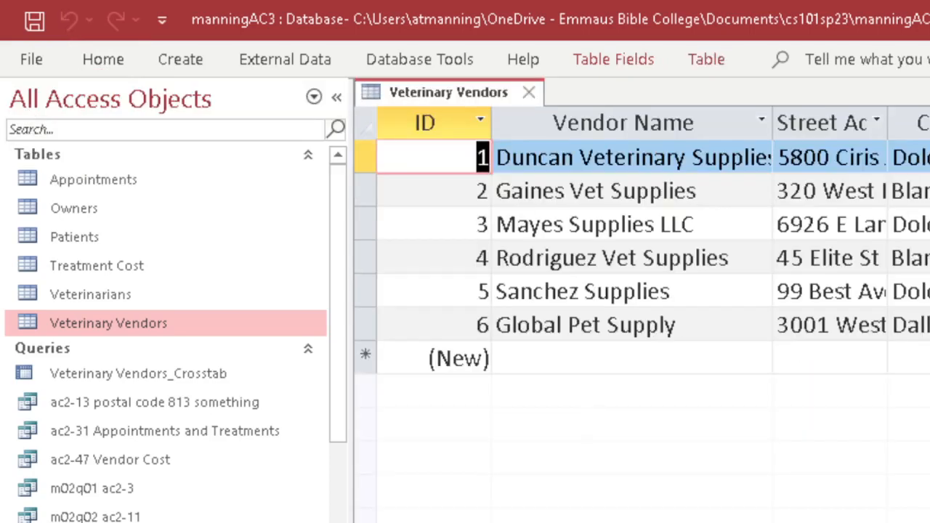
scroll(639, 312, right, 5)
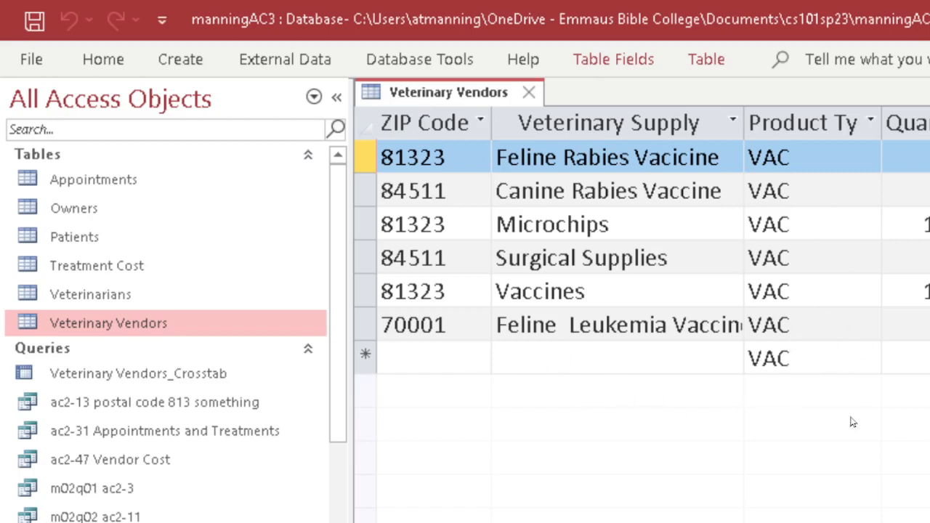
scroll(642, 312, right, 3)
scroll(642, 313, left, 8)
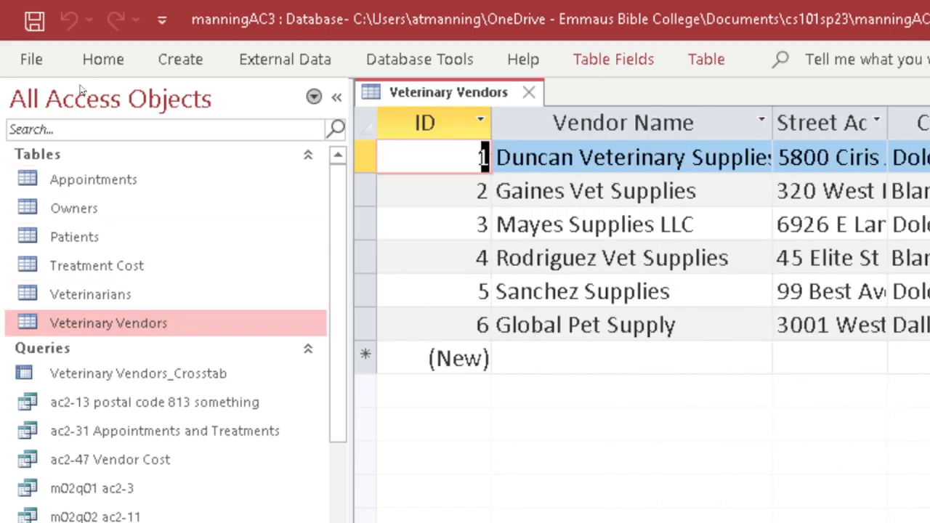
click(105, 60)
click(32, 107)
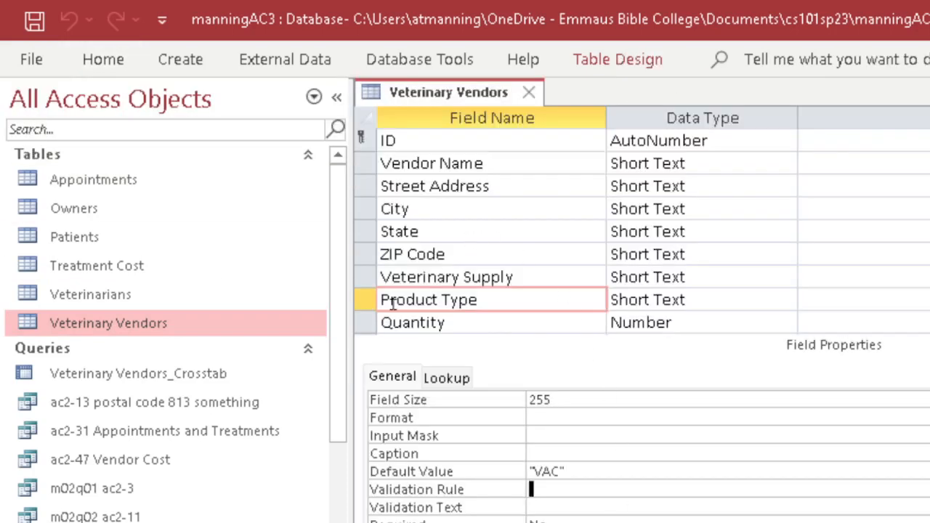
click(367, 254)
click(374, 232)
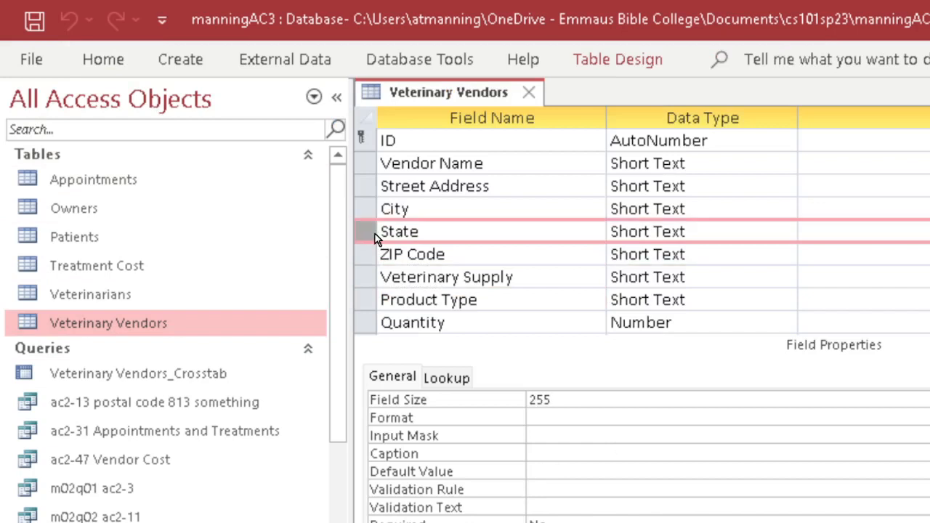
click(380, 300)
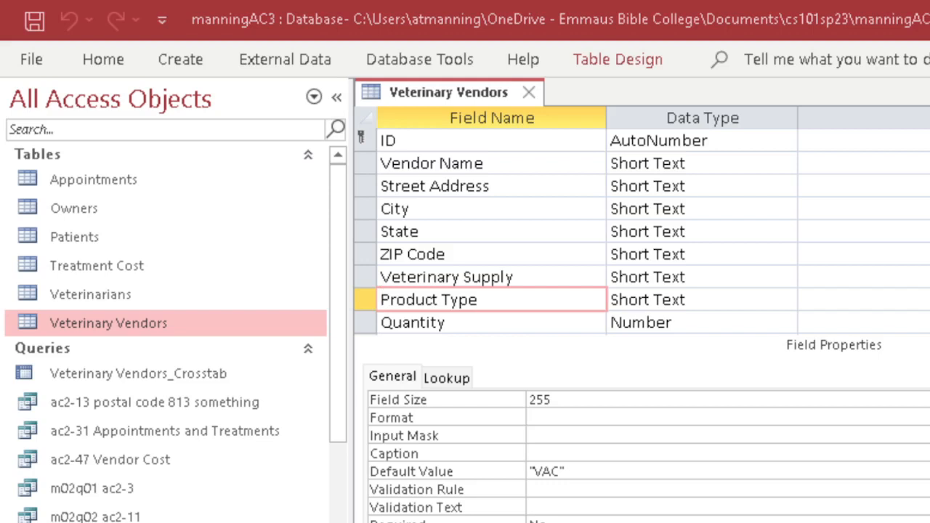
click(532, 489)
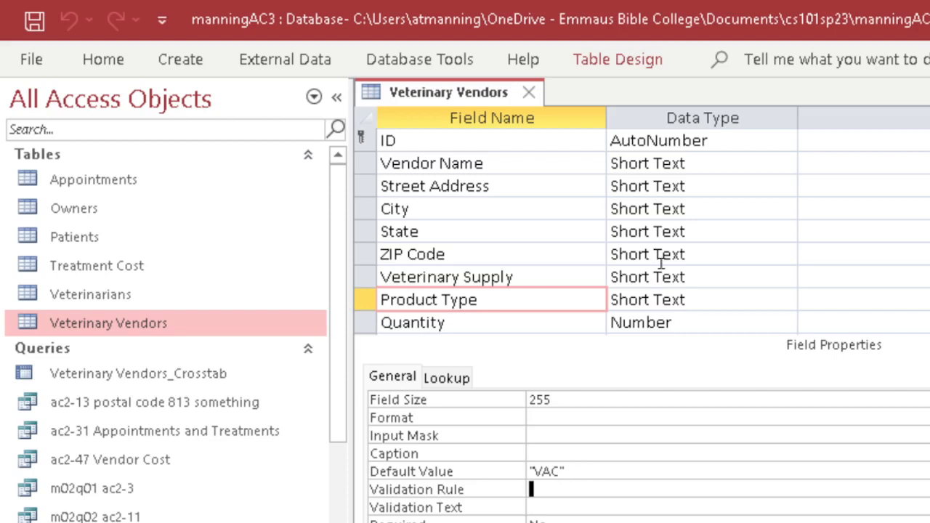
Enter VAC or MC or SUP as Product Type's validation rule.
text(VAC )
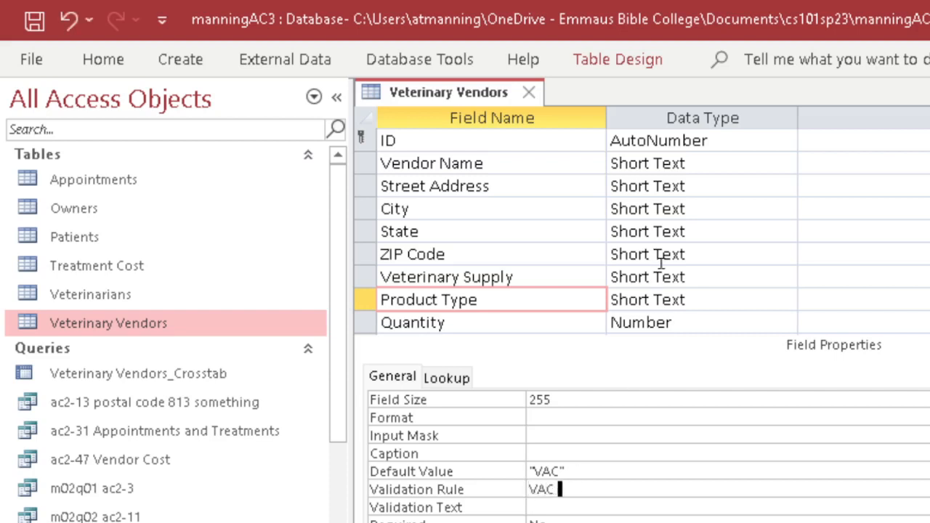
text(or MC or )
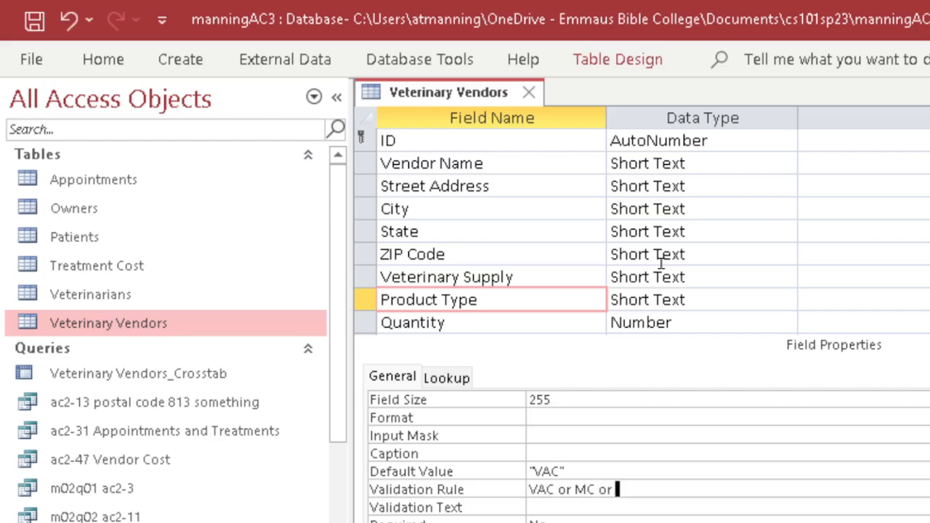
text(SUP)
click(662, 506)
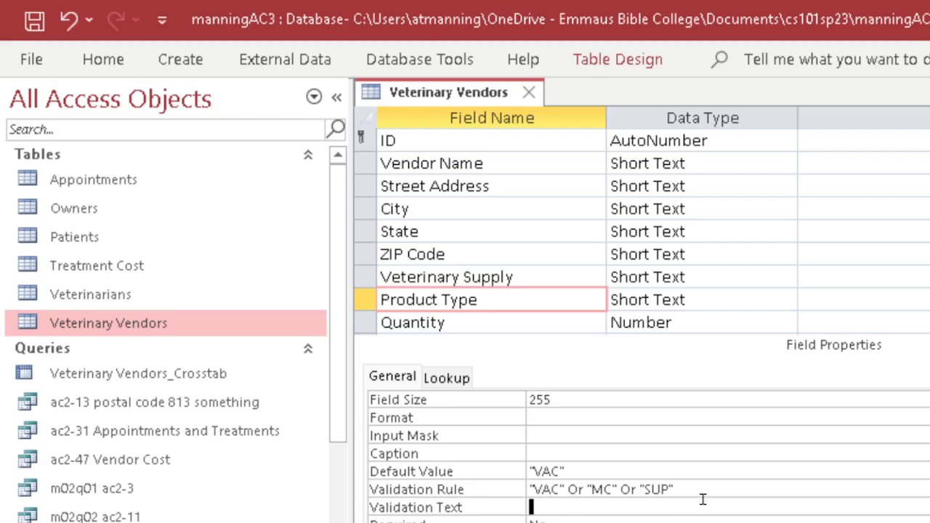
click(111, 57)
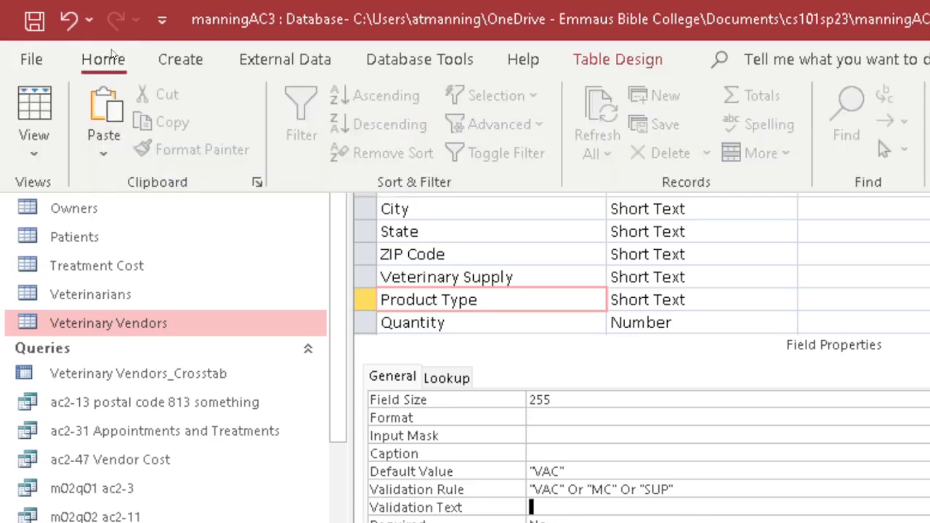
Save the design and open Datasheet view, agreeing to test existing data against the rule.
click(40, 113)
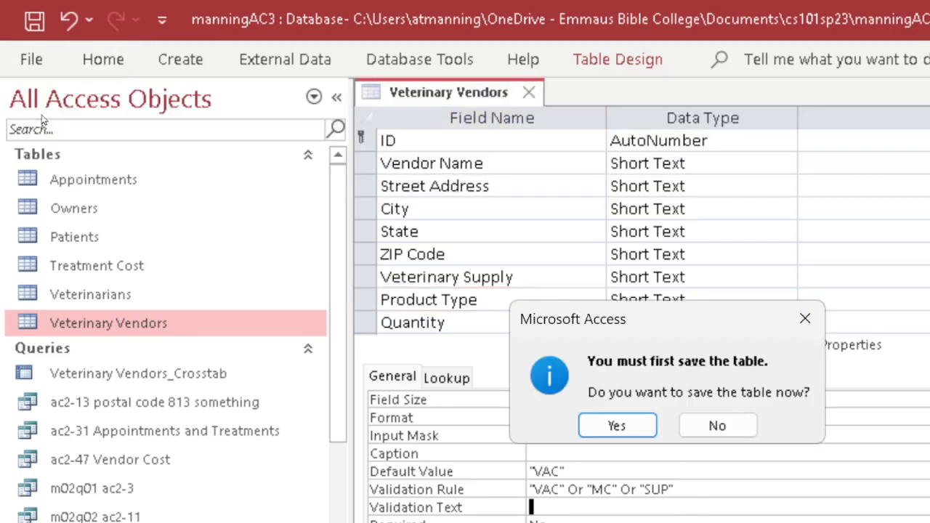
click(592, 423)
click(574, 432)
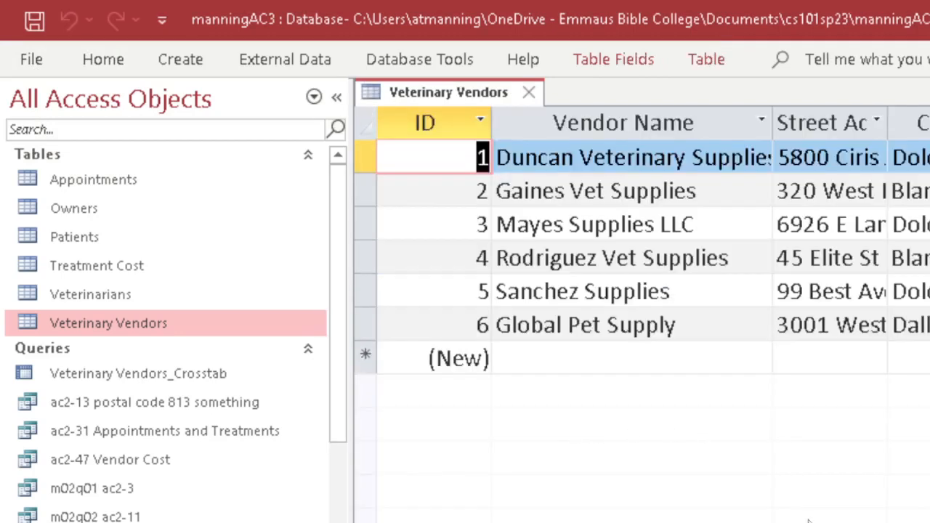
scroll(809, 520, right, 3)
scroll(639, 305, right, 1)
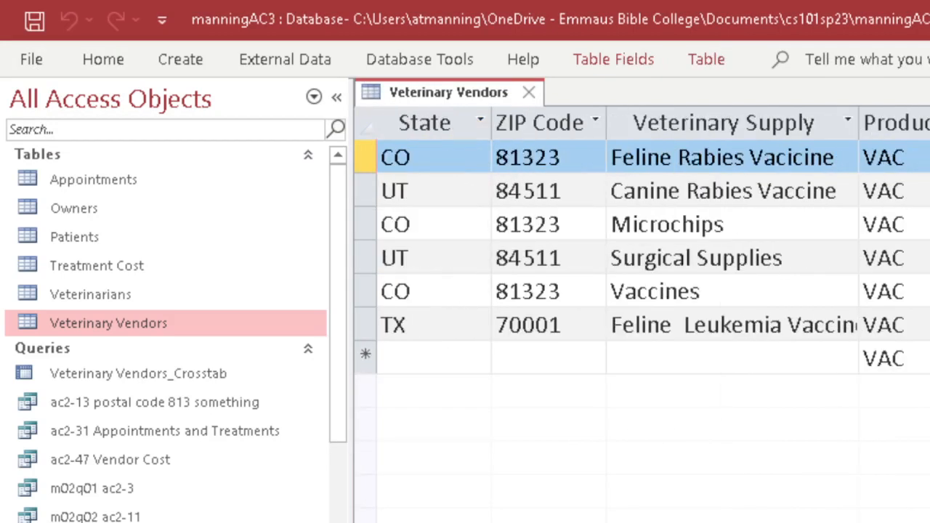
Test the rule by changing Vaccines' Product Type to VIC, then restore VAC after the rejection.
drag(907, 291, 881, 301)
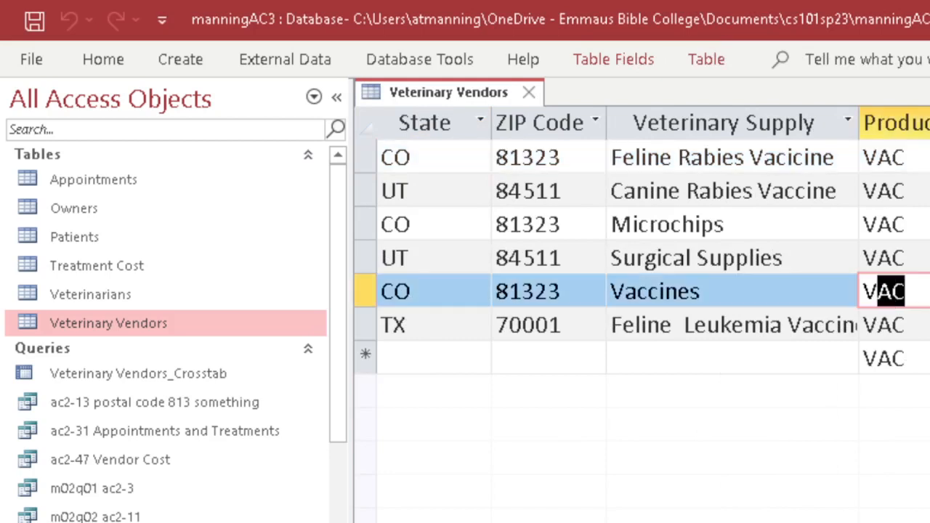
text(IC)
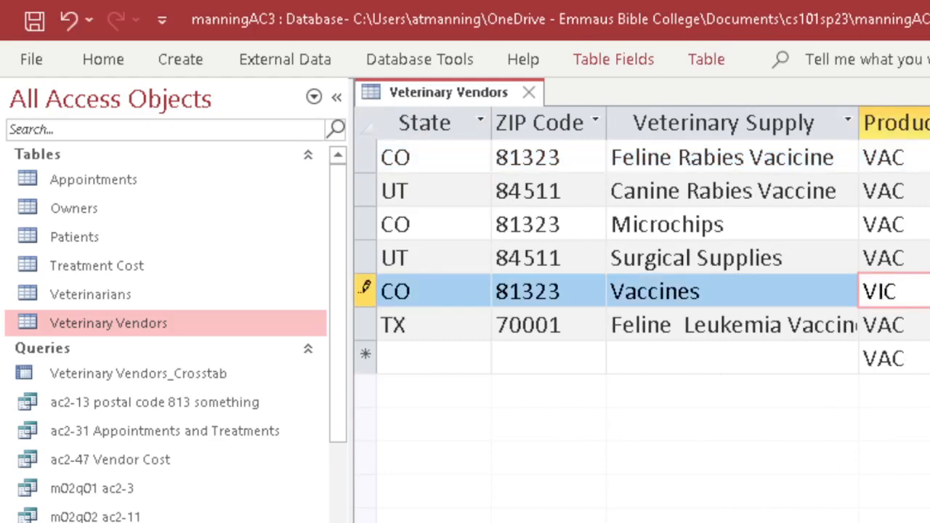
key(Return)
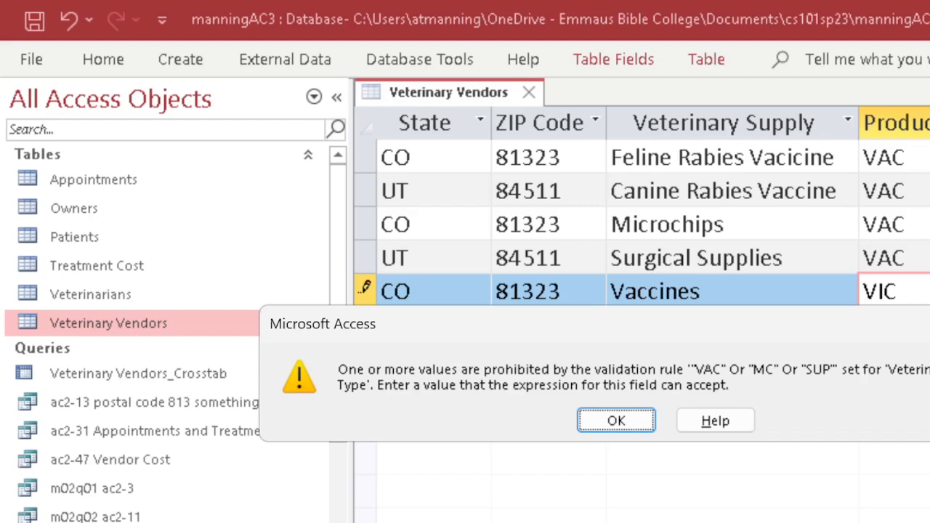
key(Return)
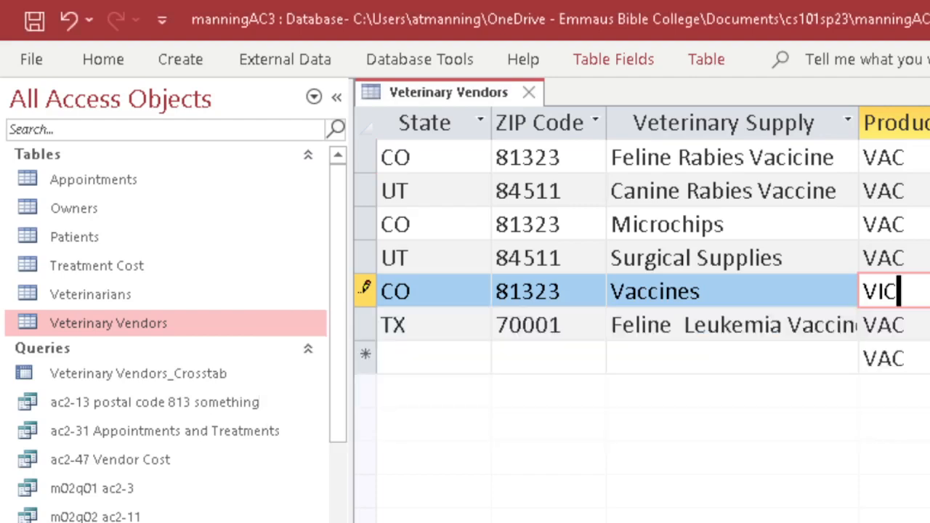
key(BackSpace)
key(BackSpace)
key(BackSpace)
text(V)
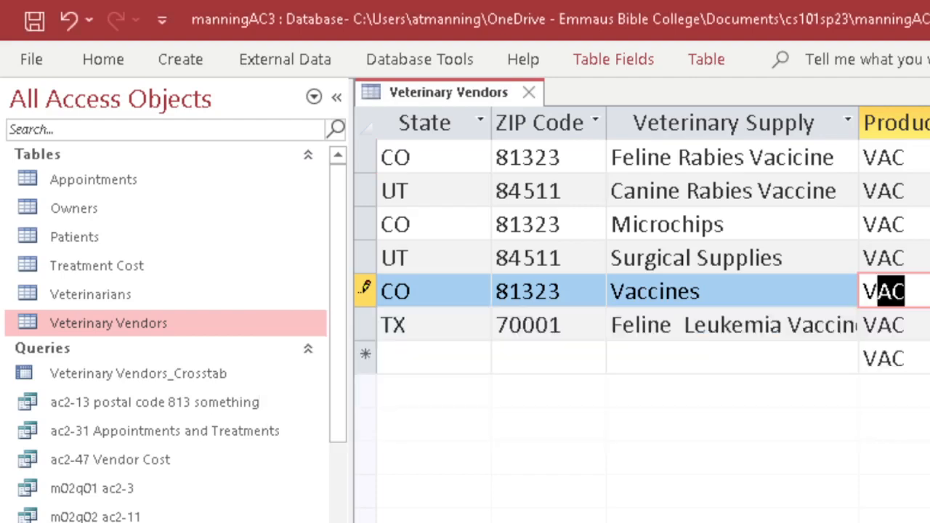
click(109, 59)
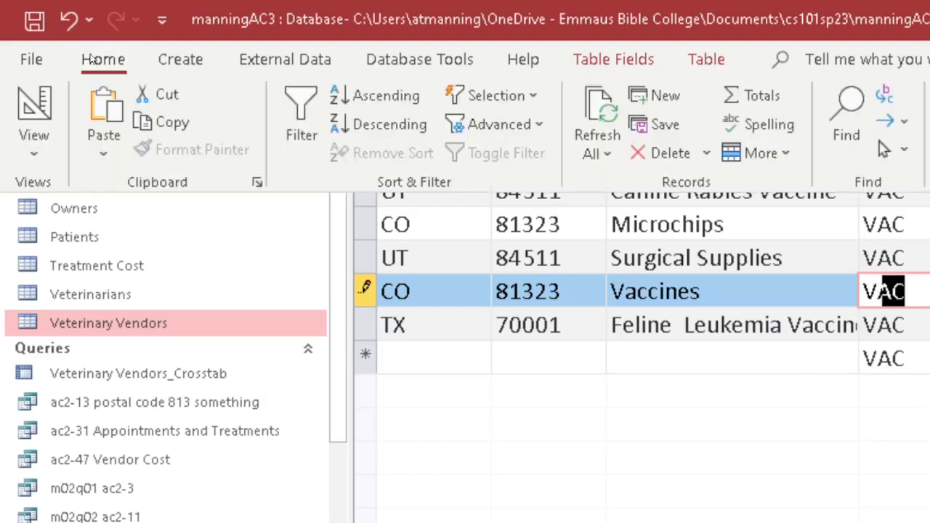
In Design view, enter Product Type's validation text 'Please enter VAC, MC, or SUP'.
click(34, 109)
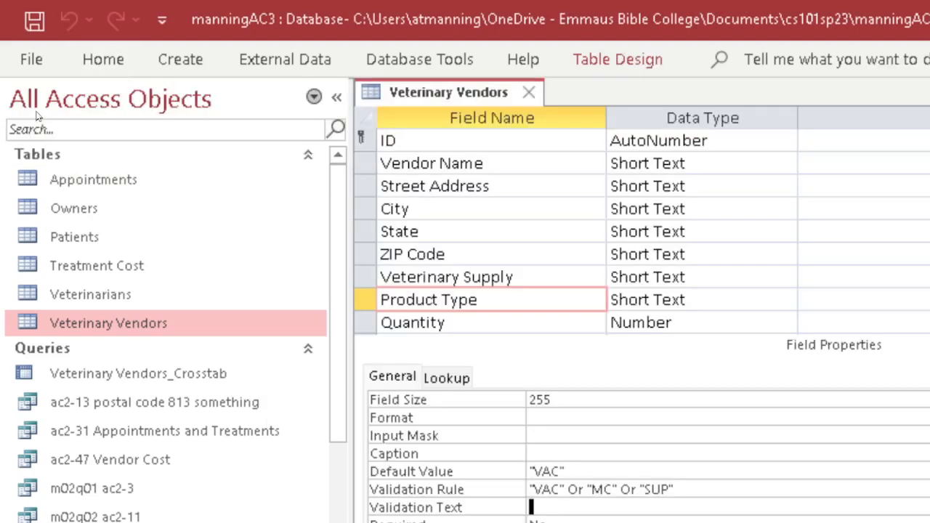
click(557, 506)
click(586, 509)
text(Please enter )
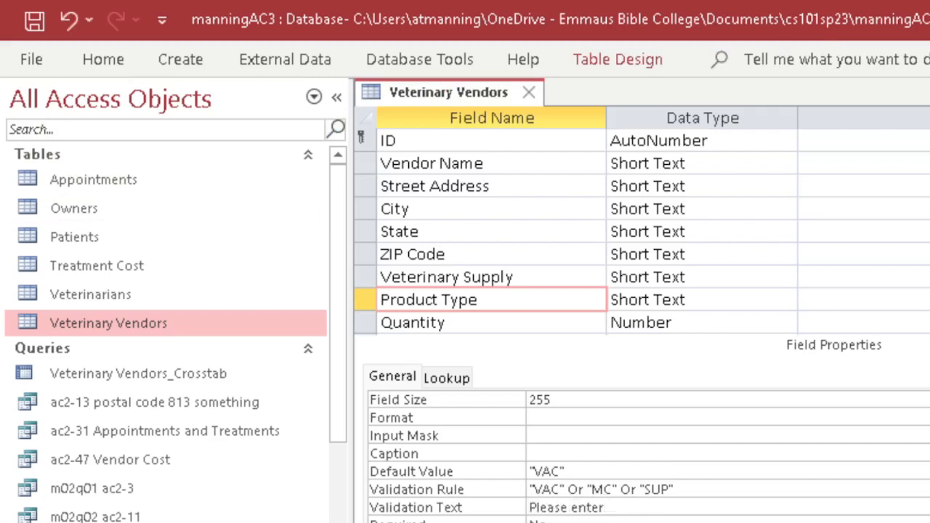
text(VAC, MC, or SUP)
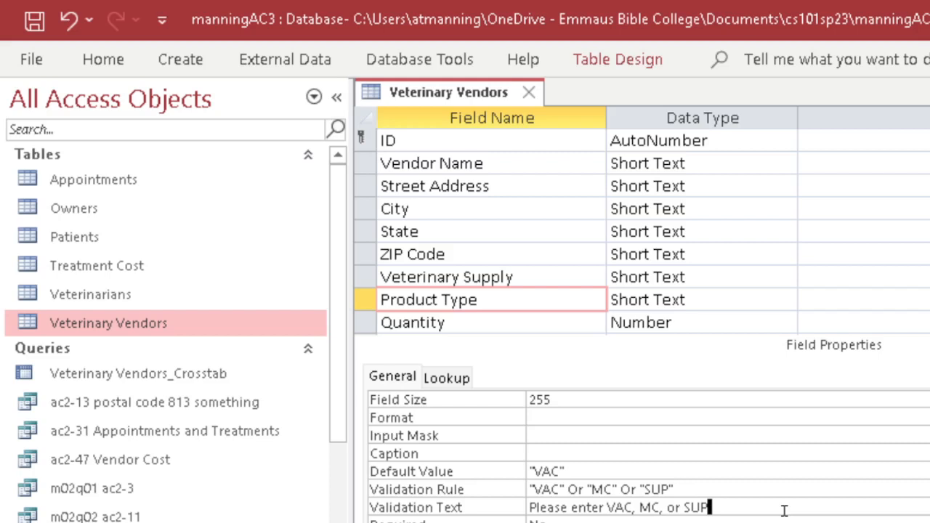
click(711, 490)
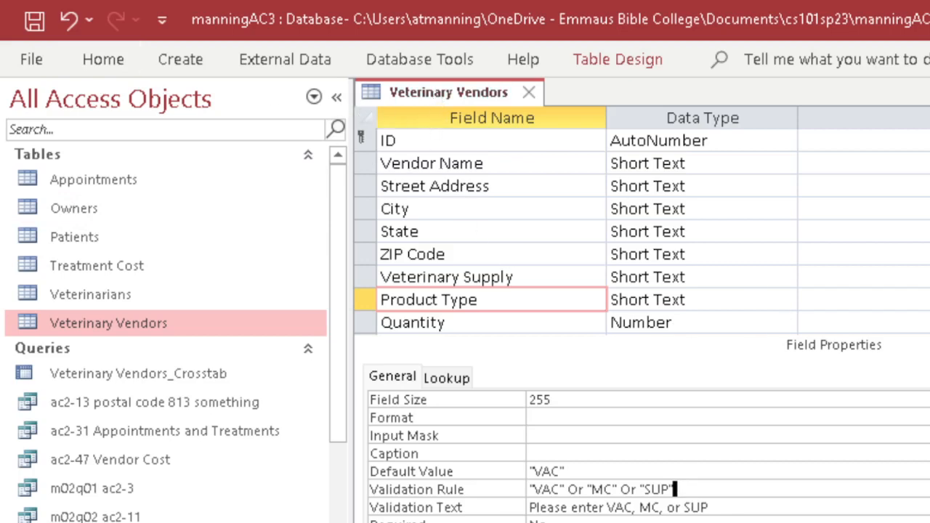
Save the Veterinary Vendors table and switch it to Datasheet view.
click(87, 60)
click(35, 109)
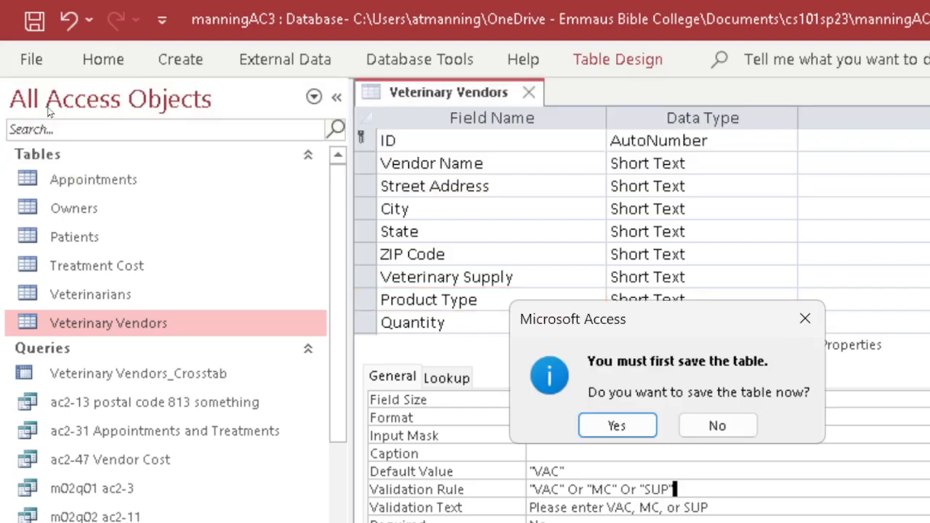
click(633, 420)
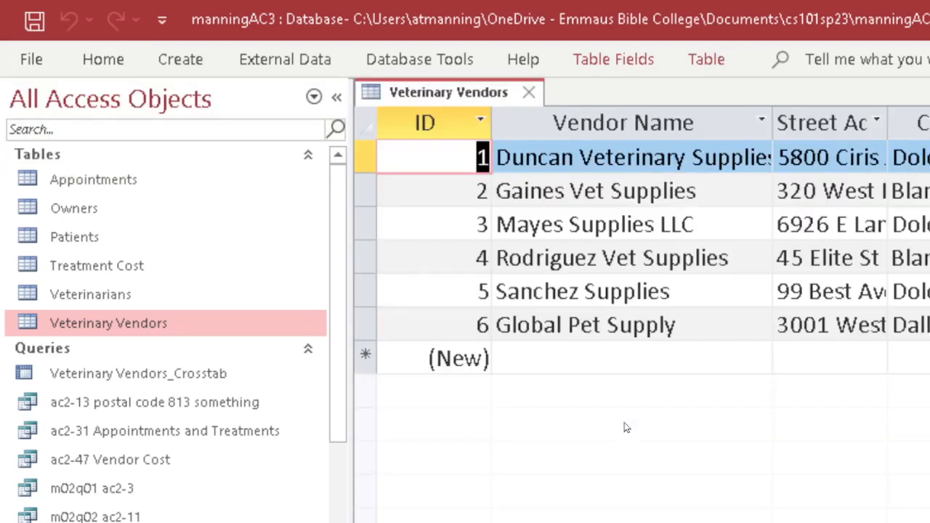
Enter the invalid product type VIC for the TX vendor, dismiss the warning, and restore VAC.
scroll(640, 312, right, 7)
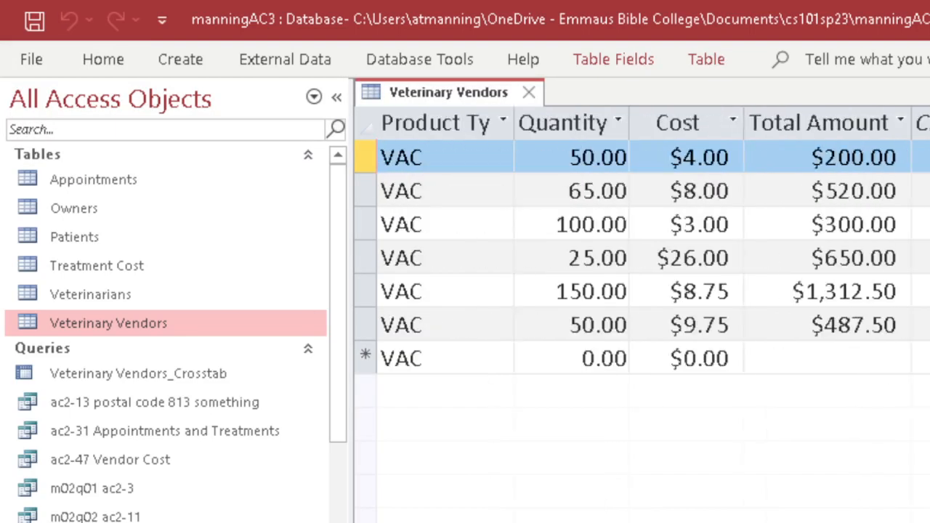
scroll(639, 313, left, 6)
scroll(639, 313, right, 3)
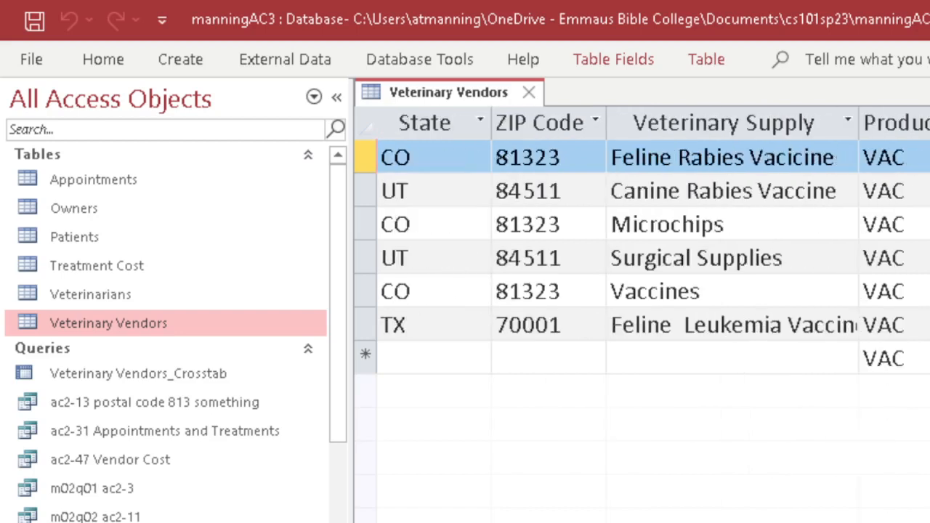
click(886, 324)
key(BackSpace)
key(BackSpace)
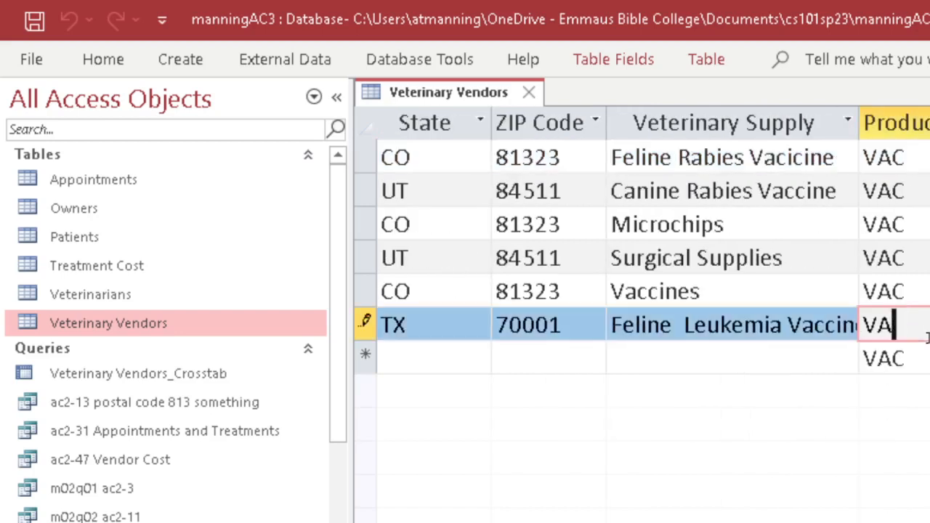
text(ic)
key(Tab)
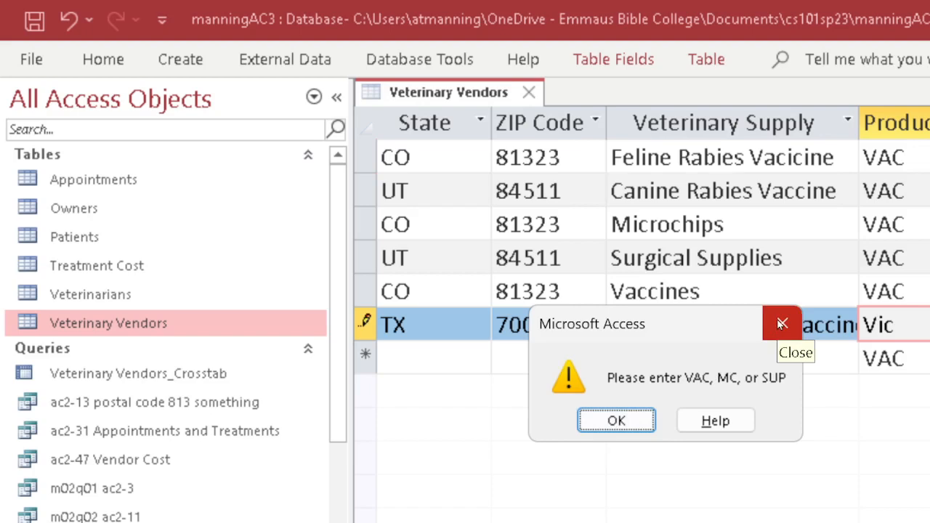
click(623, 423)
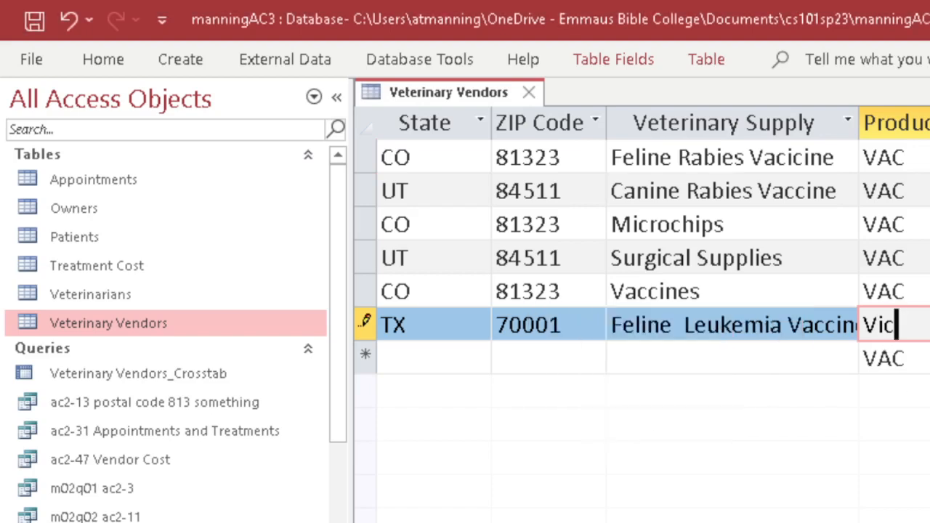
key(BackSpace)
key(BackSpace)
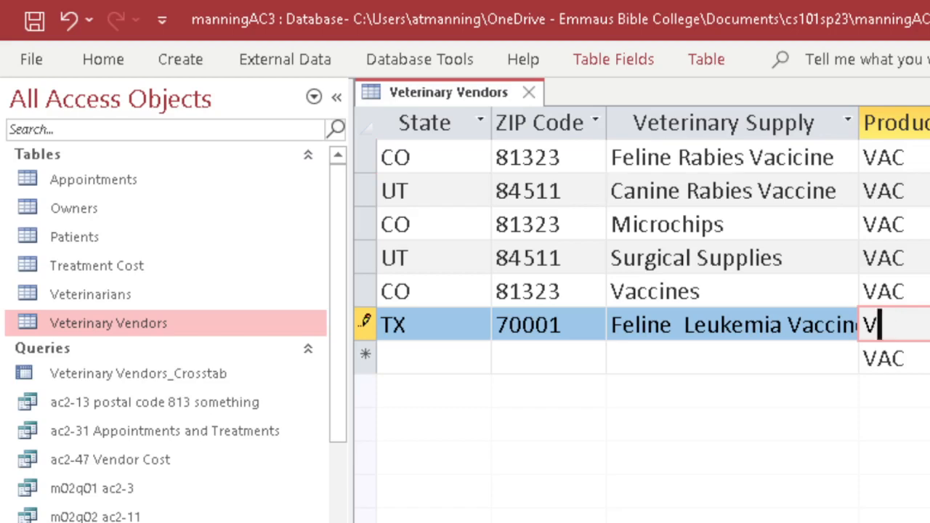
key(Escape)
key(Escape)
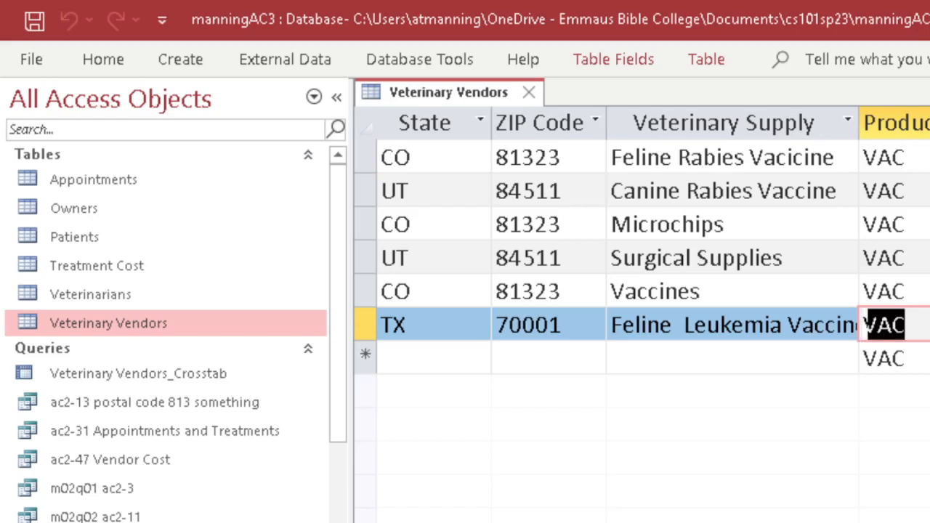
scroll(642, 305, left, 1)
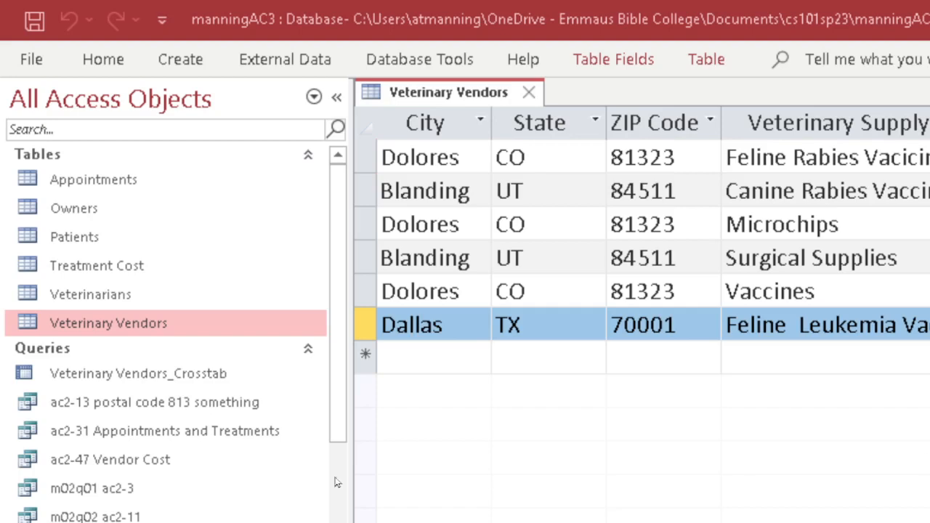
AutoFit the Street Address column so full addresses are visible.
scroll(642, 314, left, 3)
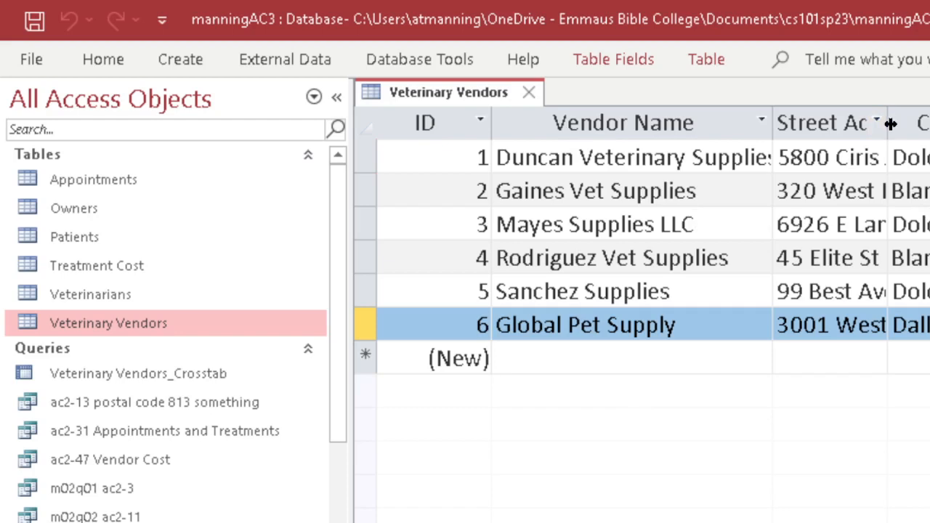
drag(891, 122, 912, 123)
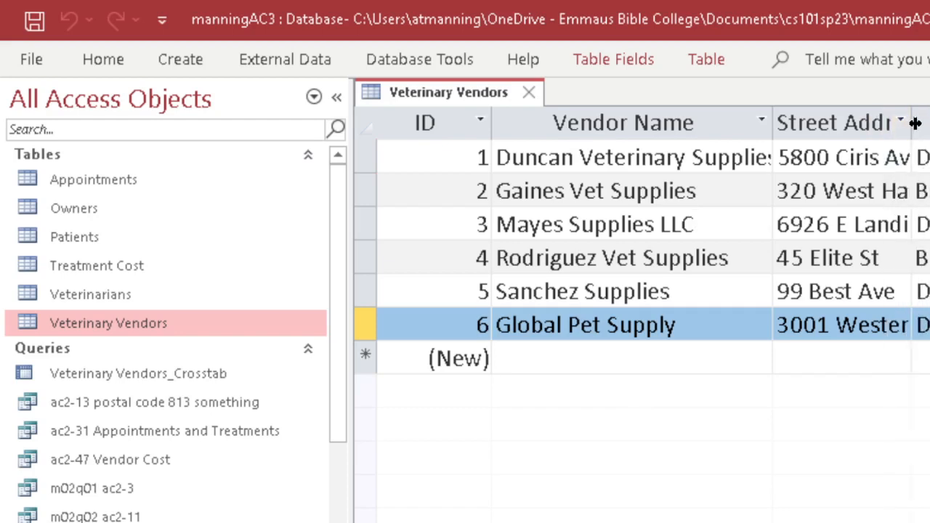
double_click(917, 124)
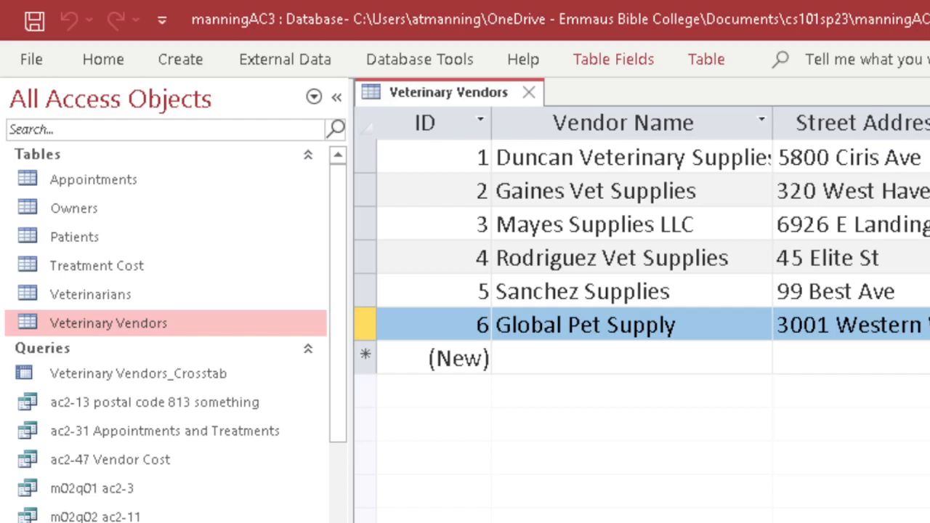
double_click(929, 122)
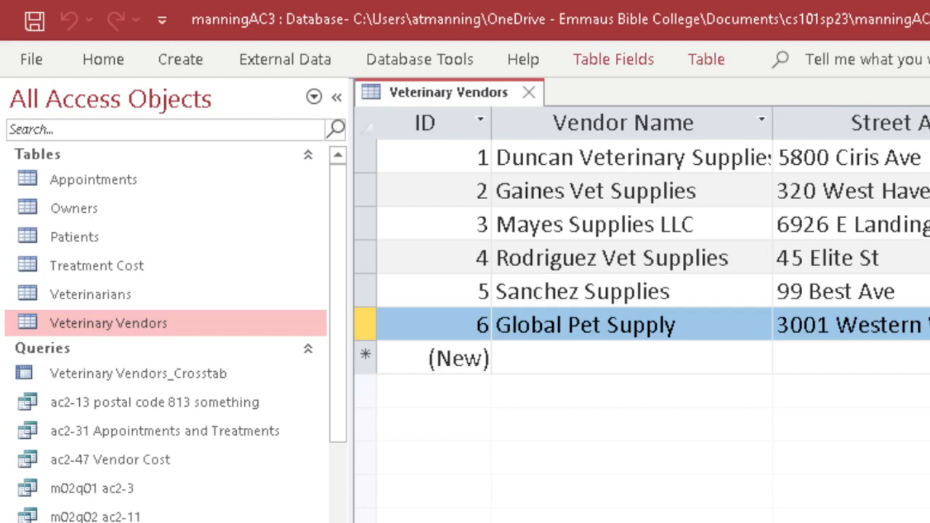
Edit record 2's street address and commit it by moving to record 3.
click(887, 191)
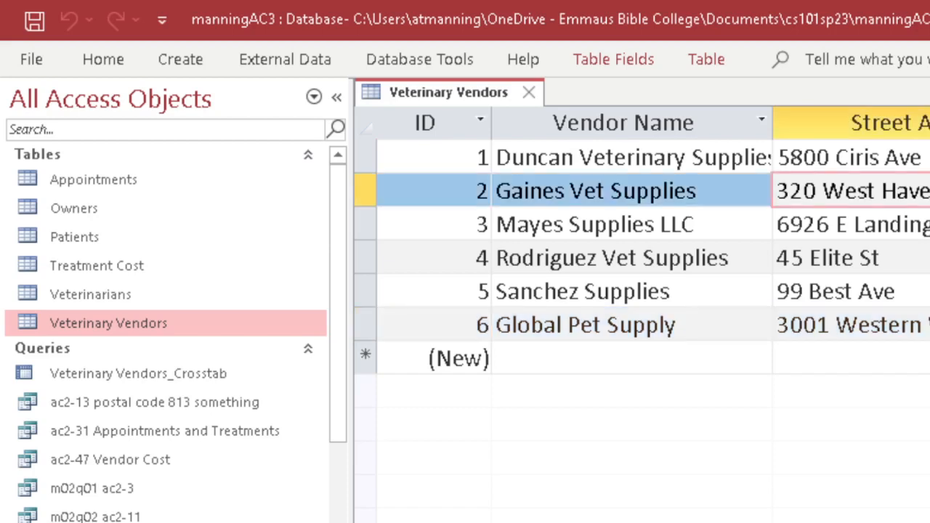
key(BackSpace)
click(917, 225)
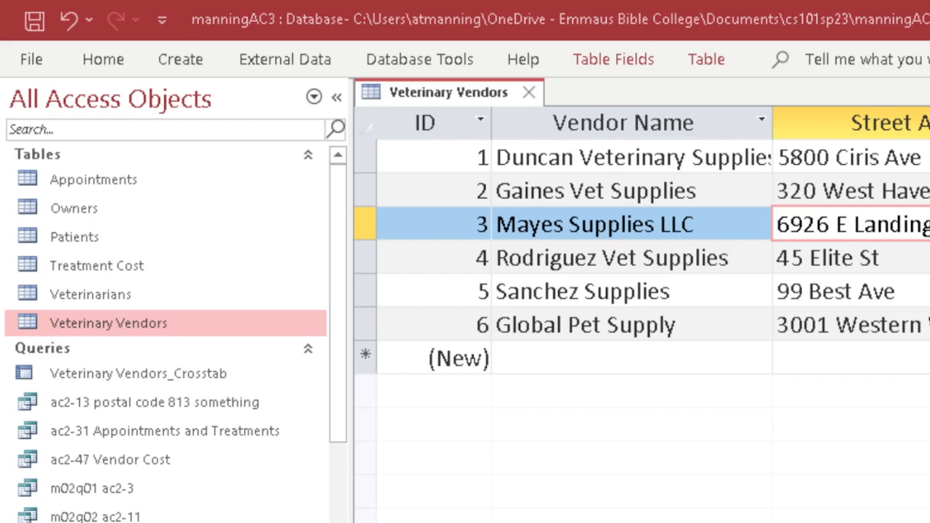
Choose MC from the product type list for the Microchips row and commit the entry.
scroll(641, 291, right, 5)
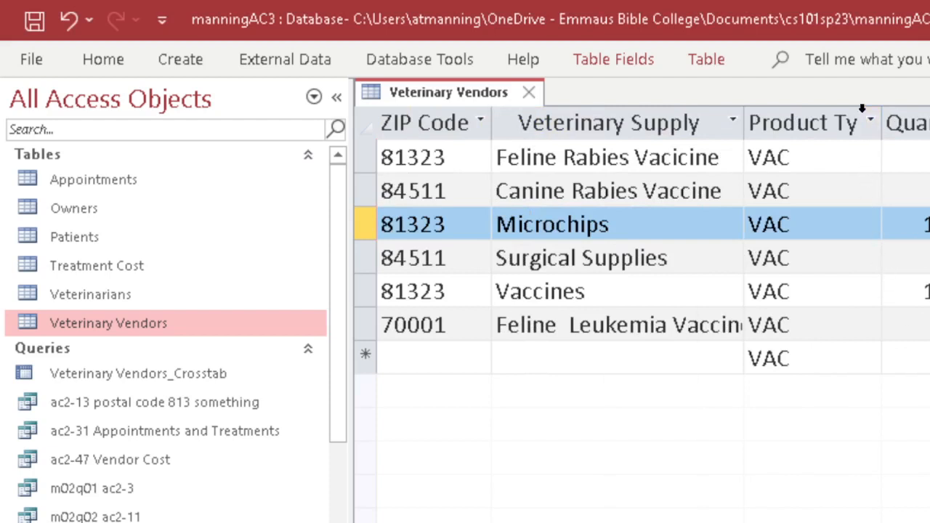
click(806, 219)
click(868, 225)
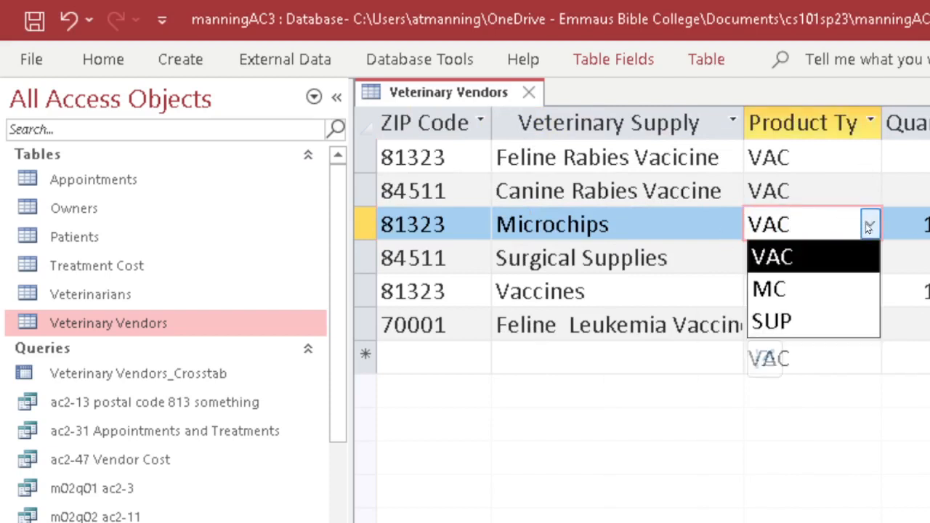
click(805, 289)
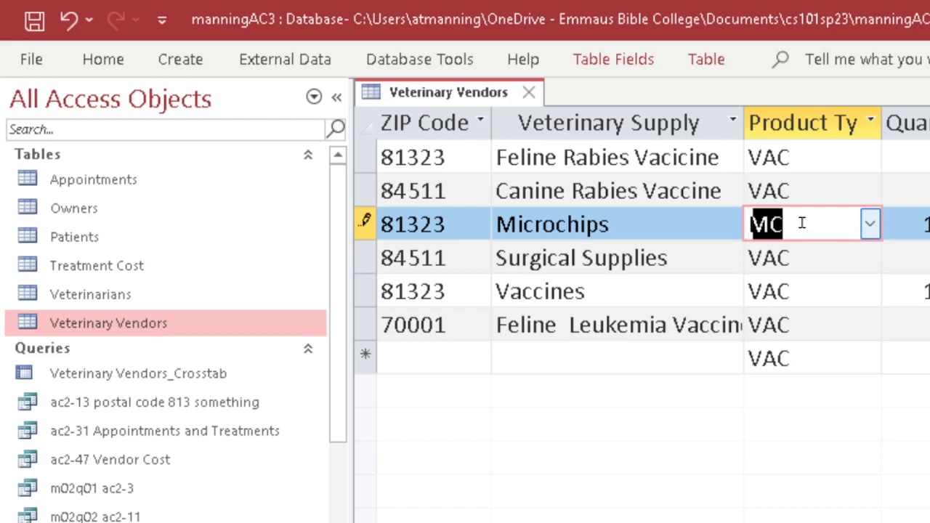
click(870, 228)
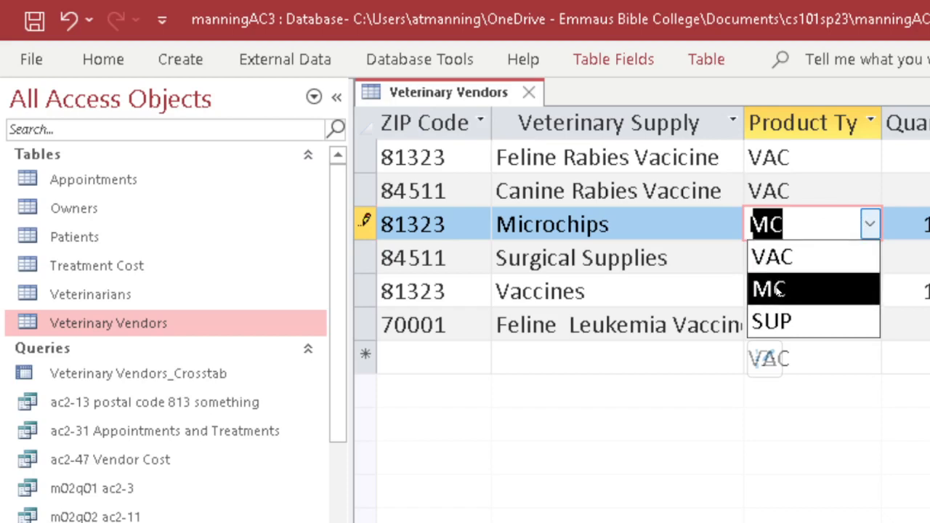
click(871, 223)
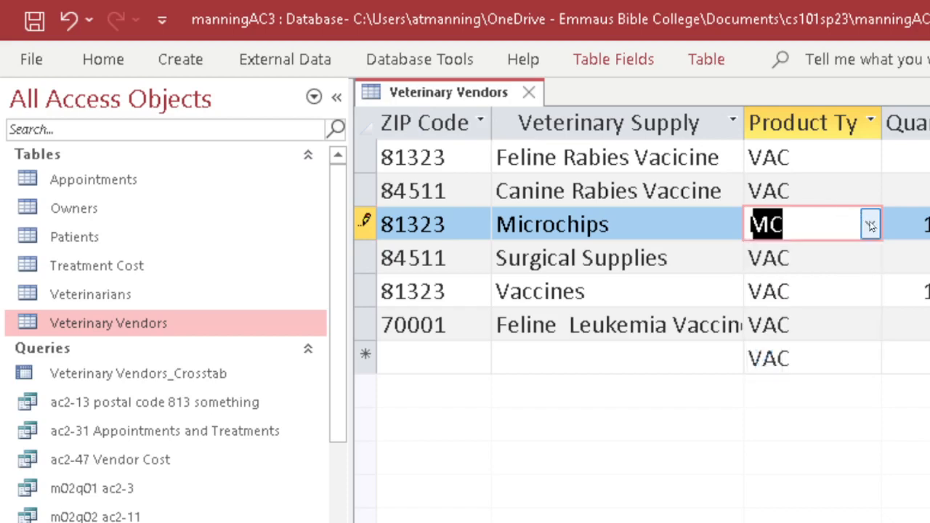
click(830, 224)
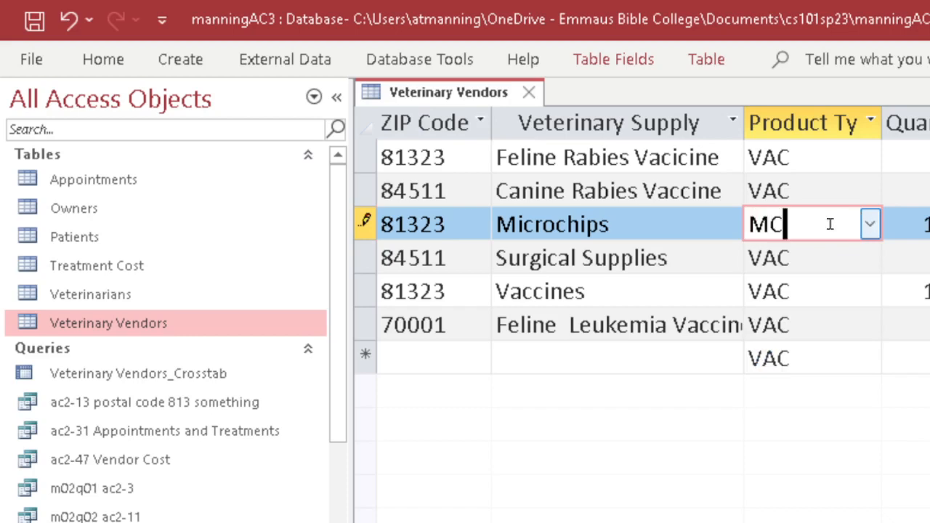
click(866, 224)
click(868, 225)
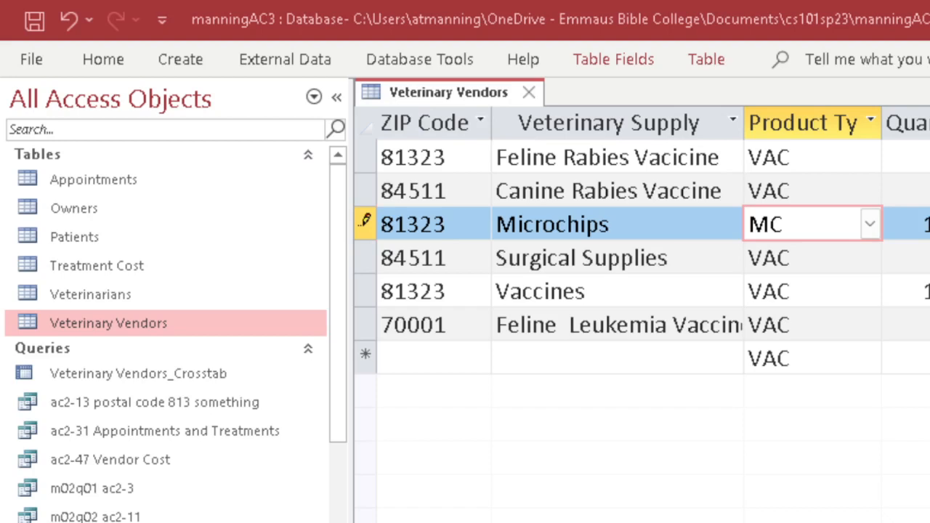
scroll(642, 247, right, 1)
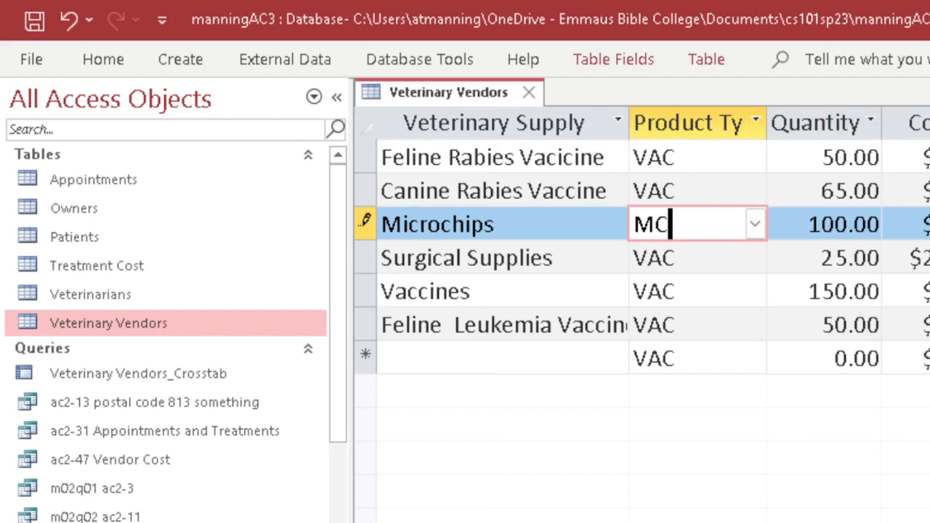
click(927, 123)
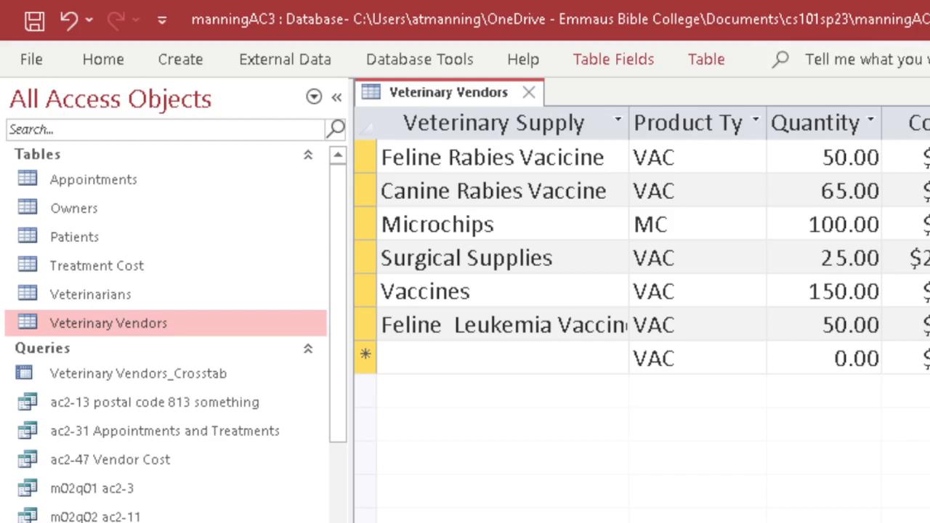
Keep the ribbon expanded, switch on the Totals row, and flip to Design view and back.
click(613, 59)
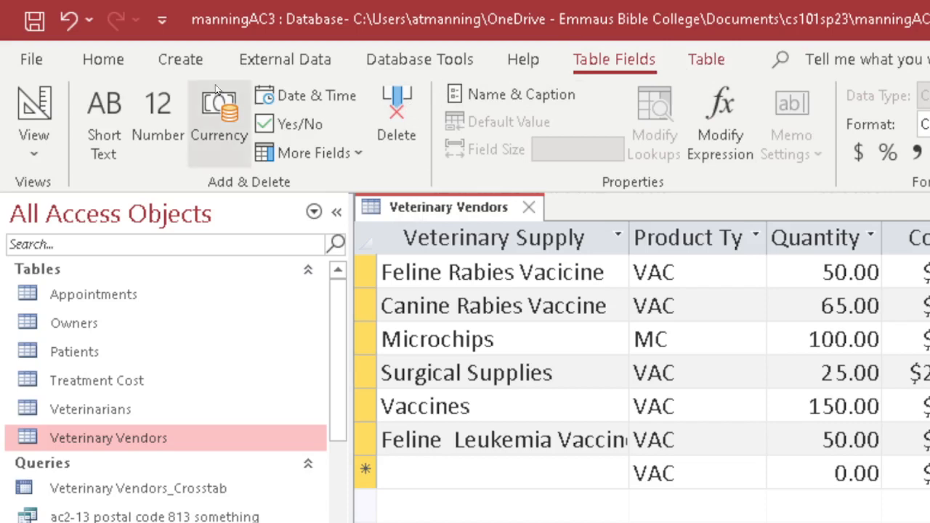
click(120, 61)
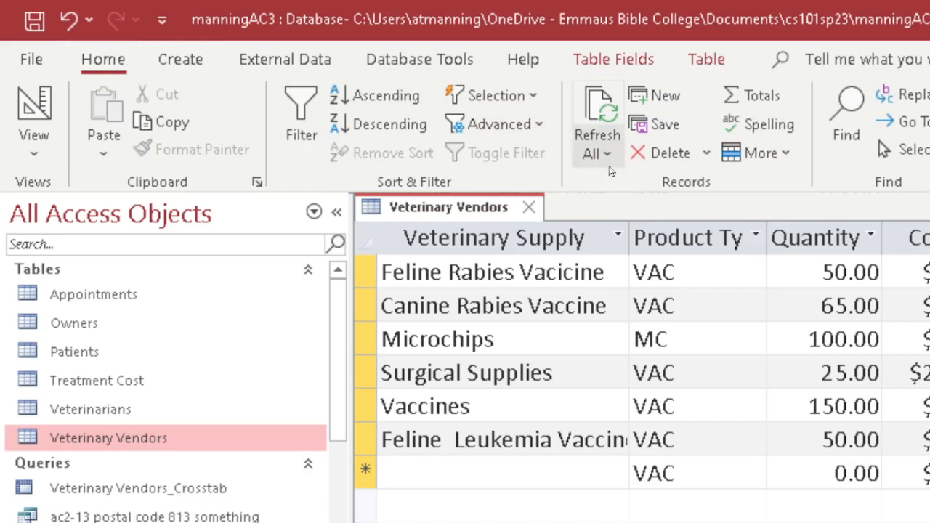
click(744, 99)
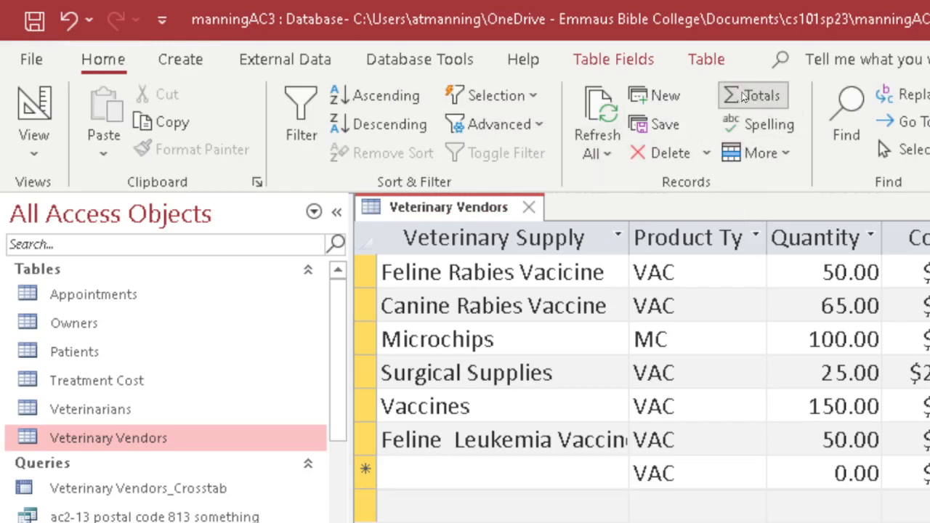
click(743, 98)
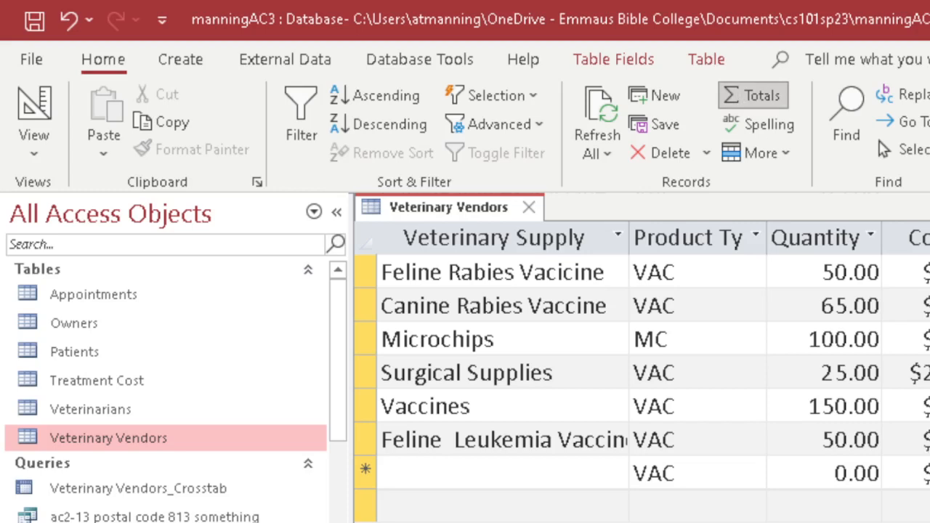
click(38, 106)
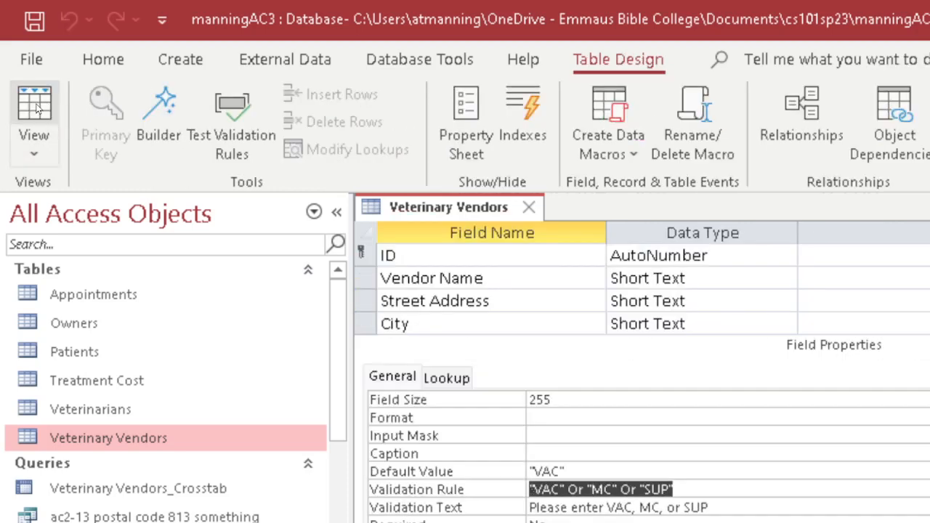
click(37, 106)
Toggle the Totals row off and on so it shows beneath the new-record row.
scroll(654, 363, right, 3)
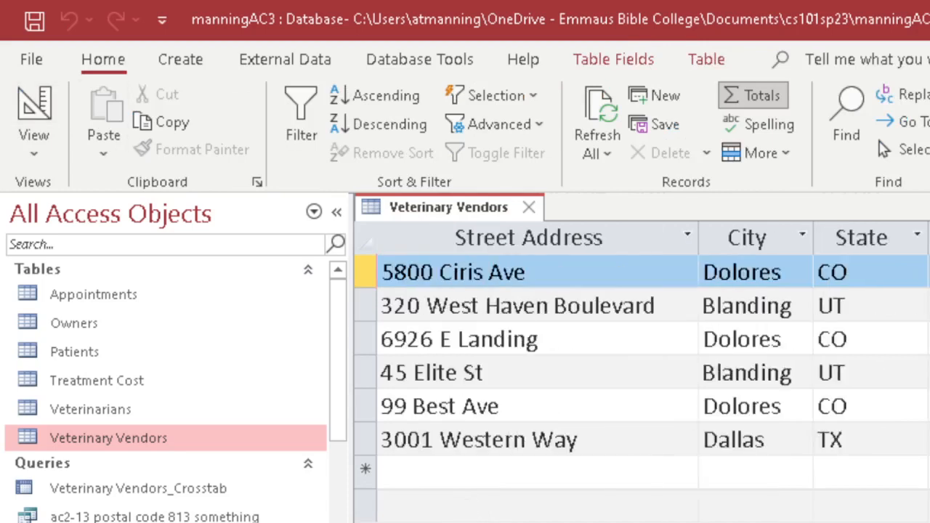
scroll(640, 363, right, 5)
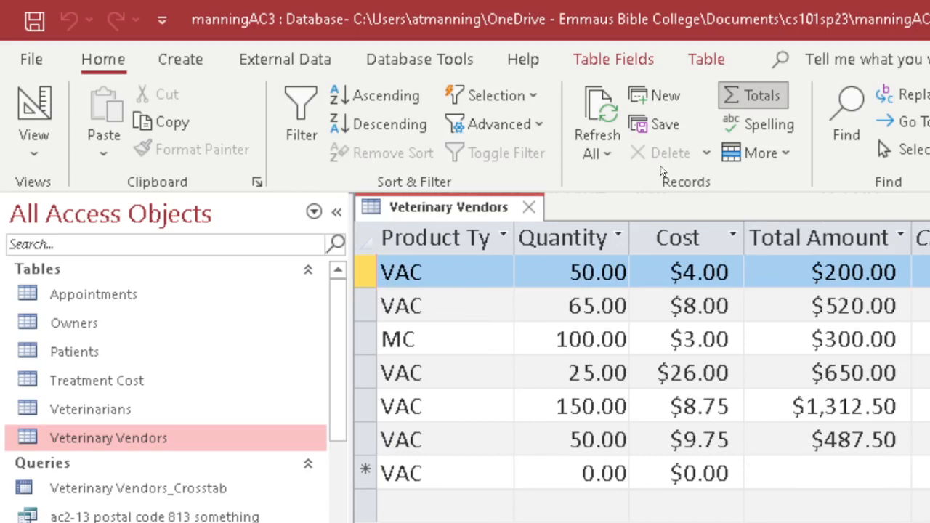
click(774, 85)
right_click(757, 106)
click(755, 102)
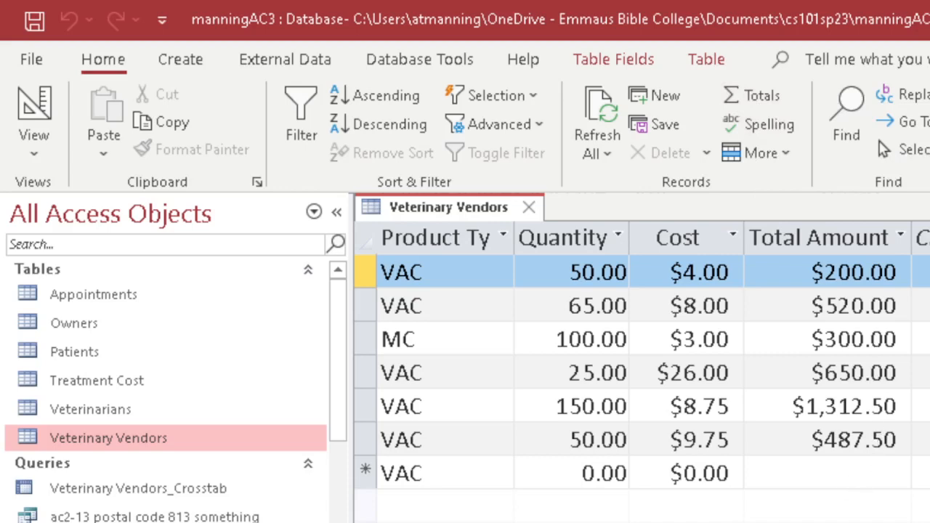
scroll(643, 371, left, 1)
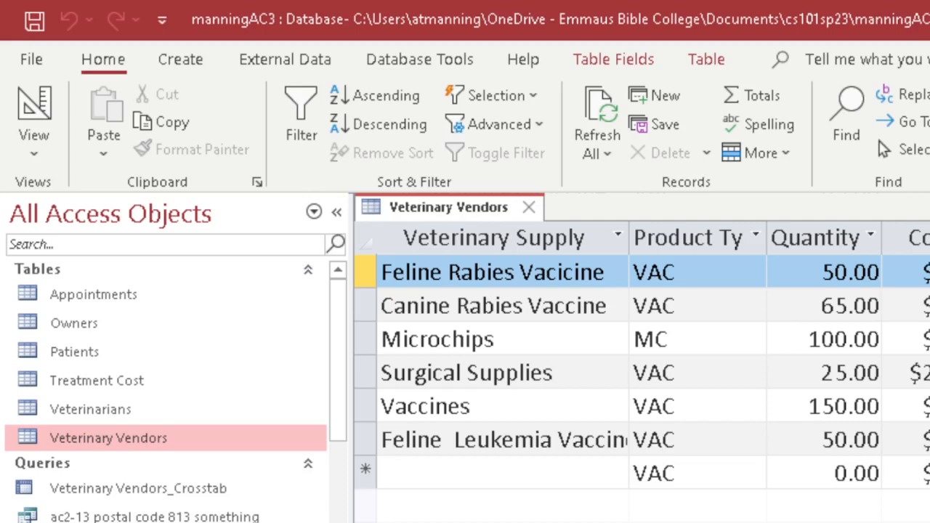
click(756, 96)
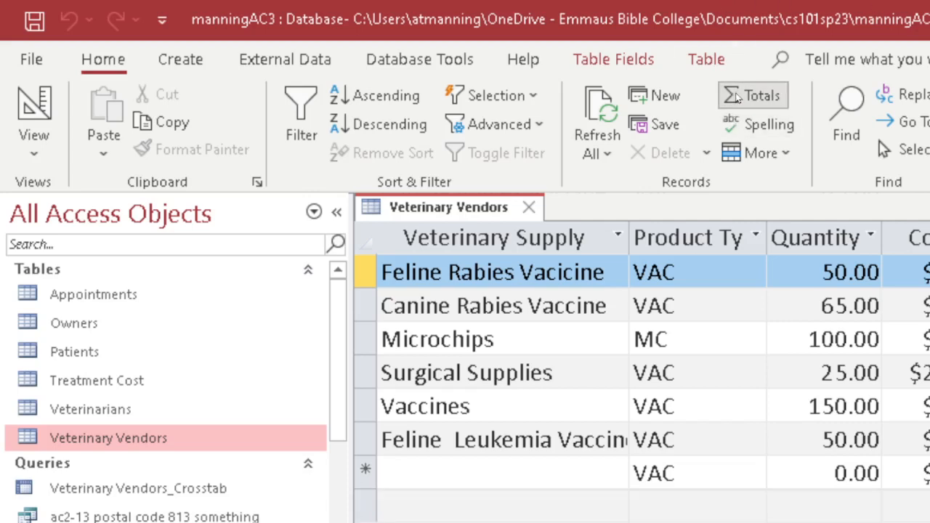
click(365, 506)
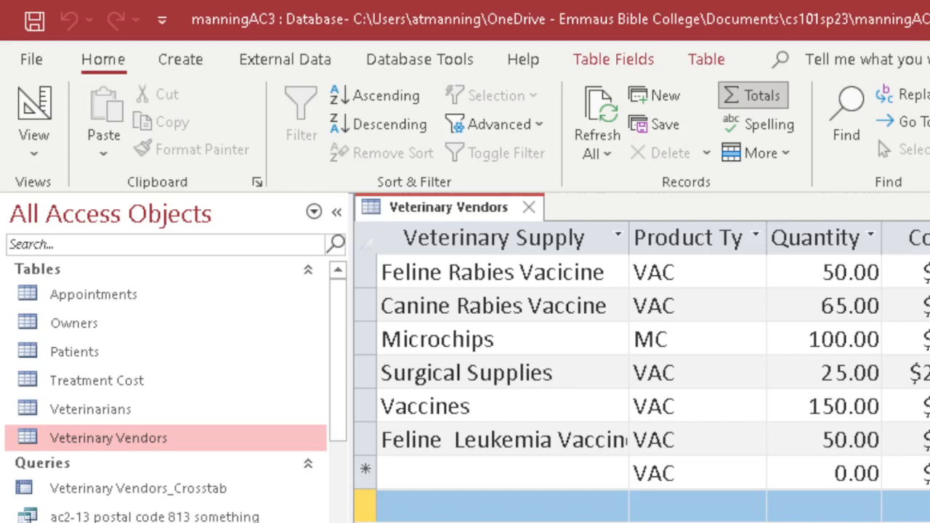
click(752, 95)
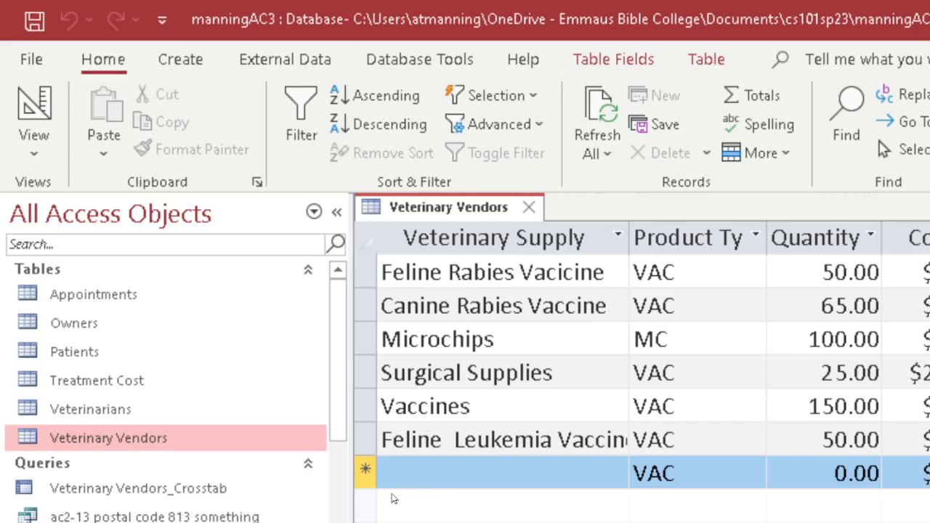
click(752, 95)
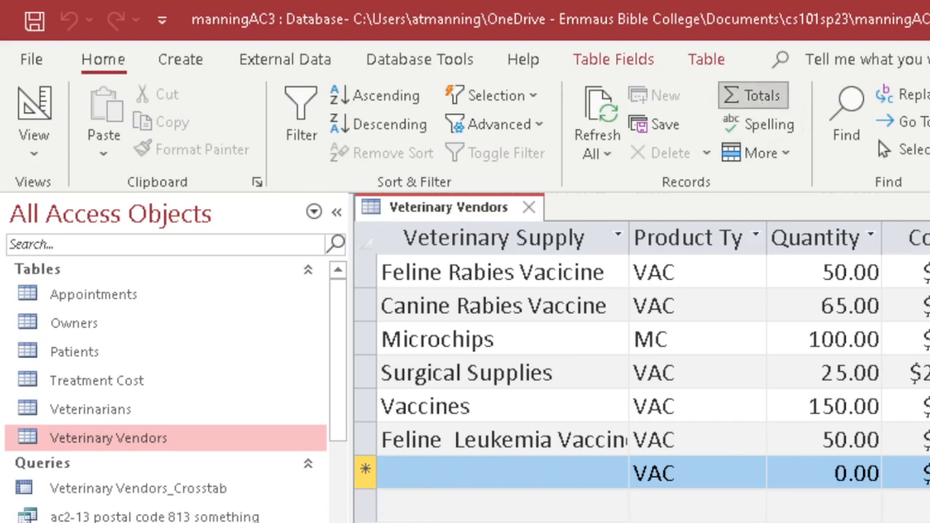
click(365, 506)
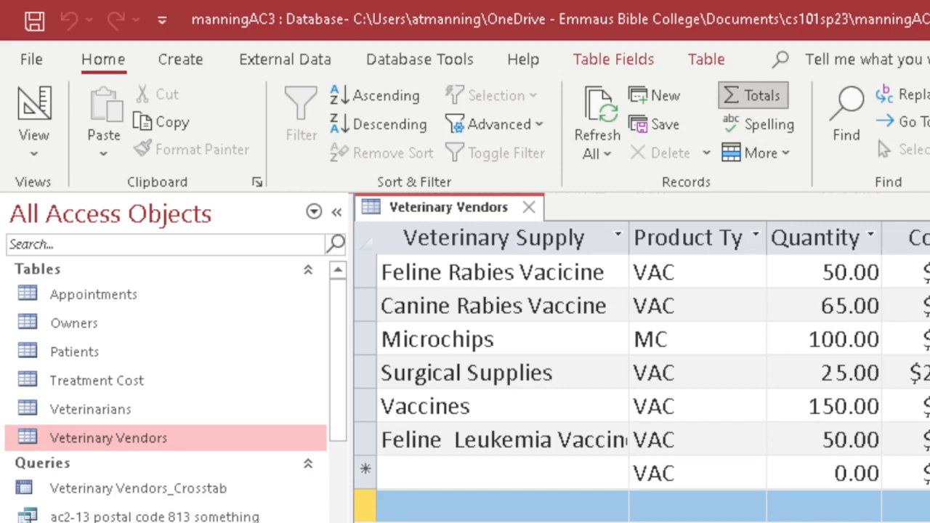
Select the Totals cell under Cost and narrow the navigation pane to widen the datasheet.
click(922, 473)
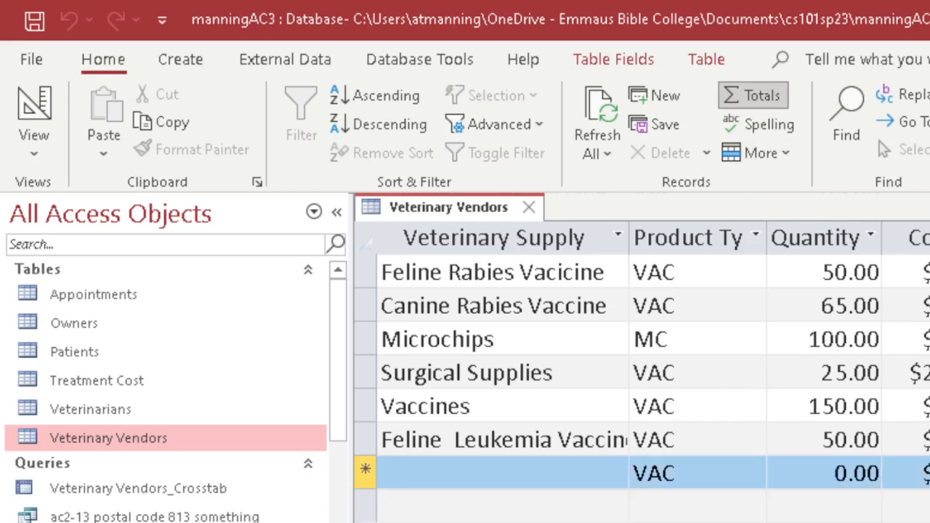
click(922, 506)
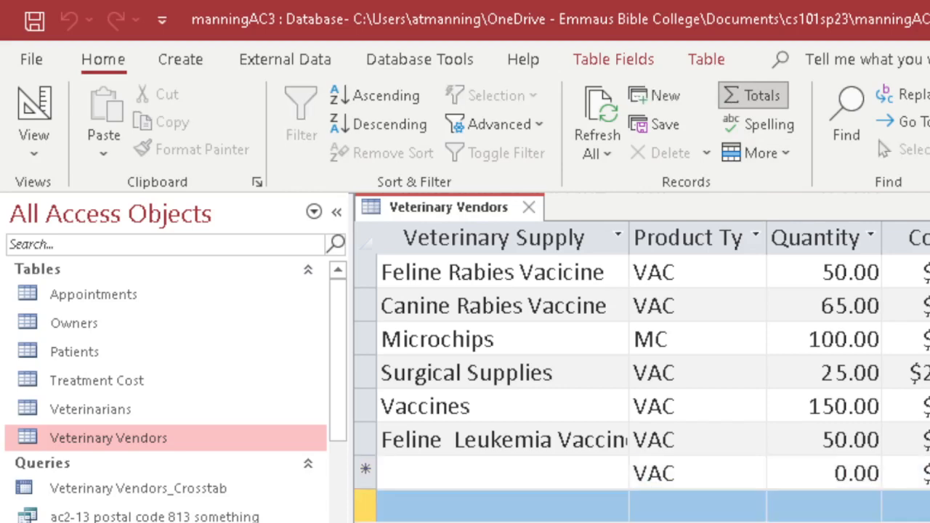
click(928, 509)
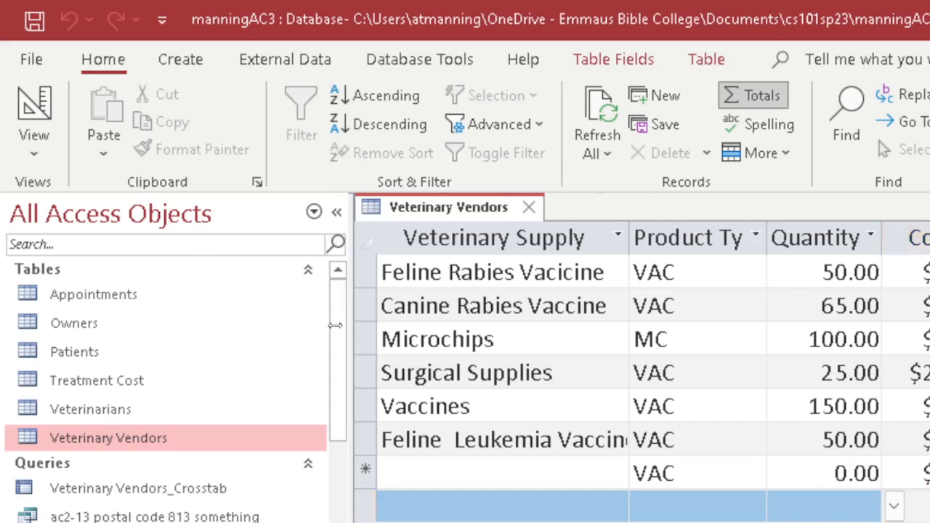
drag(349, 326, 298, 323)
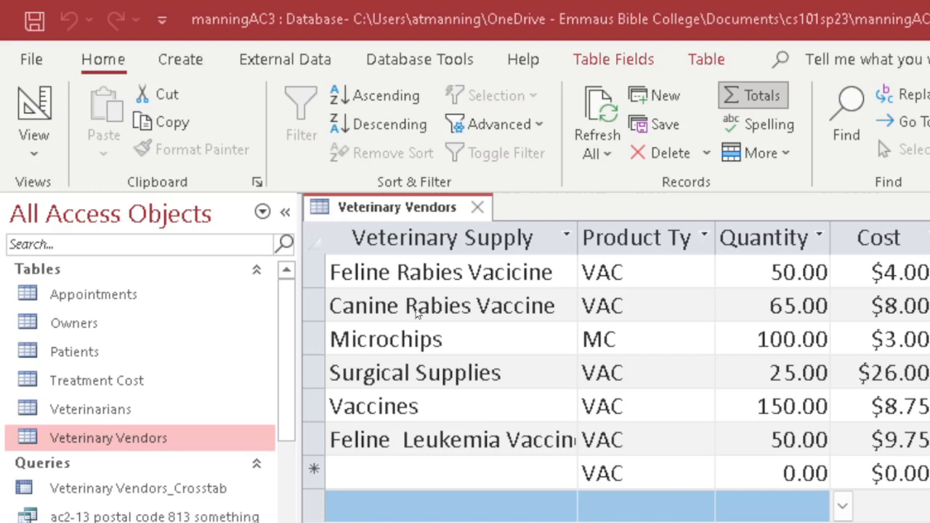
click(312, 239)
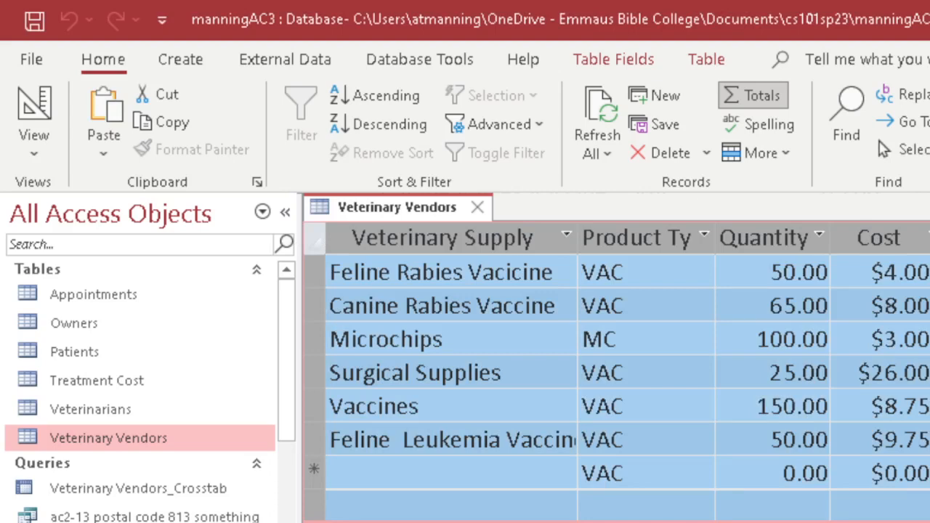
click(923, 439)
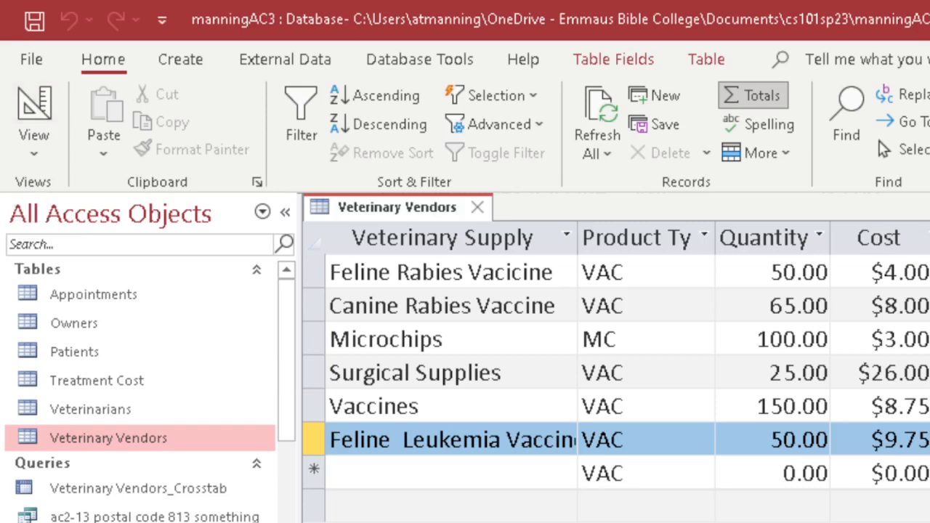
click(620, 502)
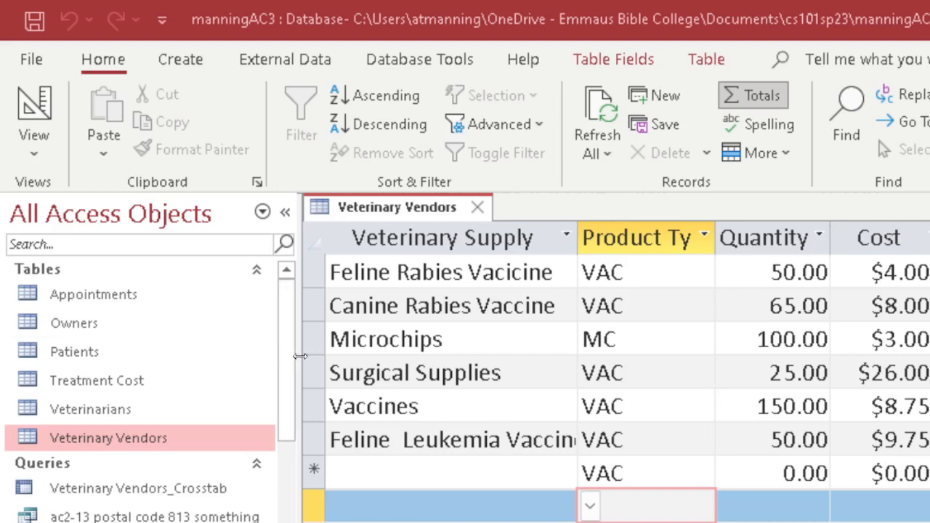
Narrow the navigation pane further and select the whole datasheet with the select-all box.
drag(297, 355, 218, 374)
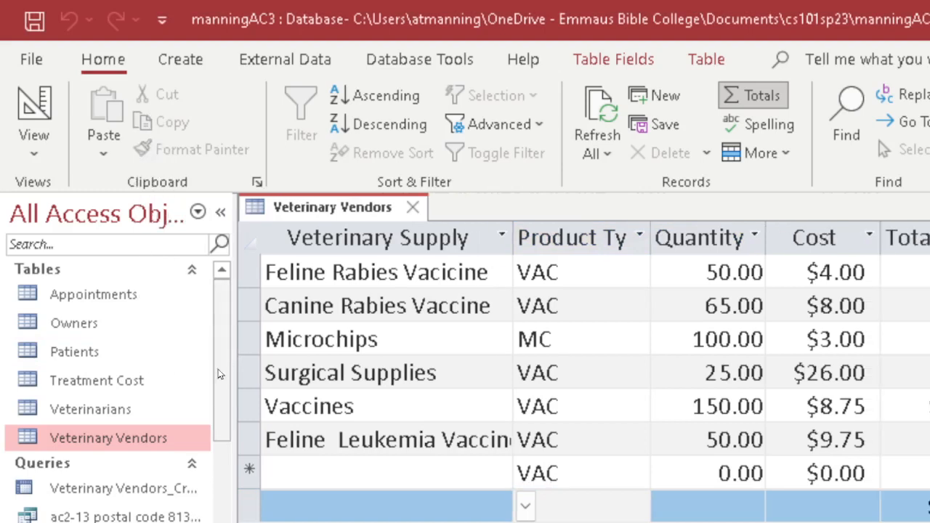
click(328, 272)
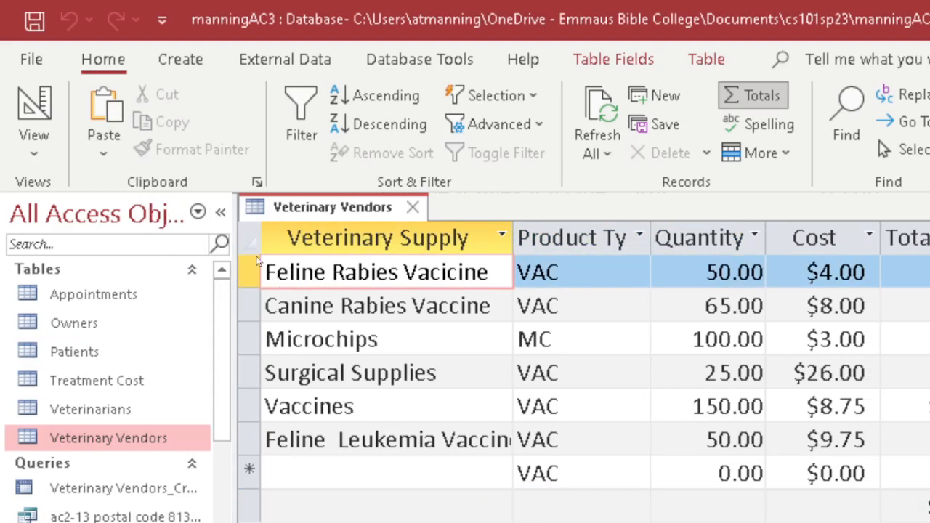
click(247, 238)
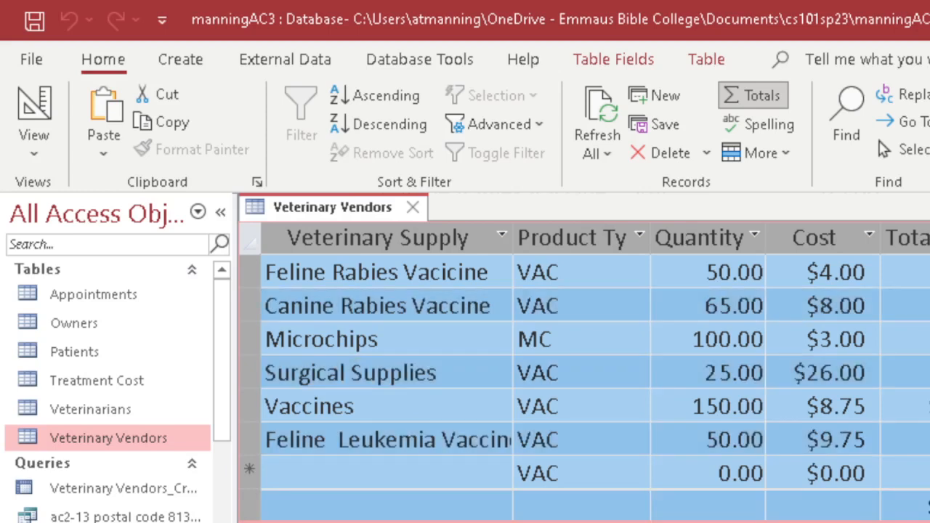
click(871, 400)
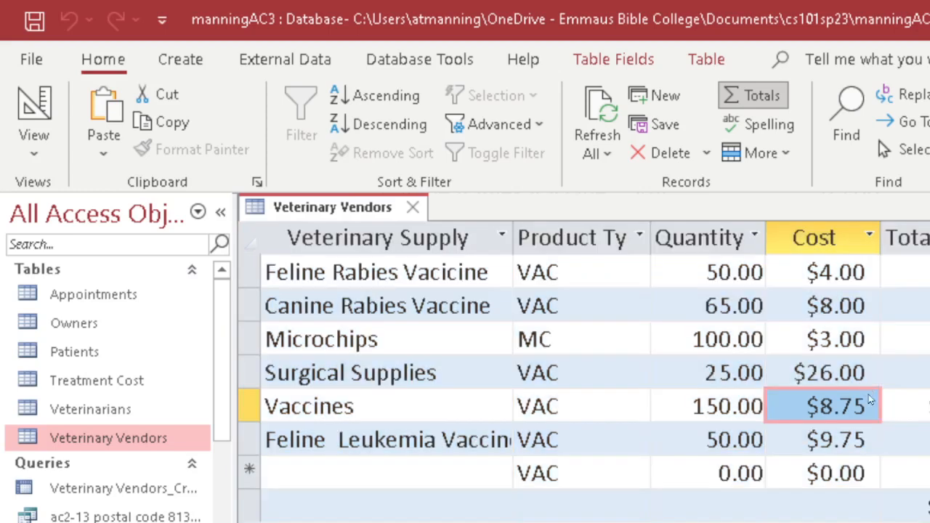
click(719, 473)
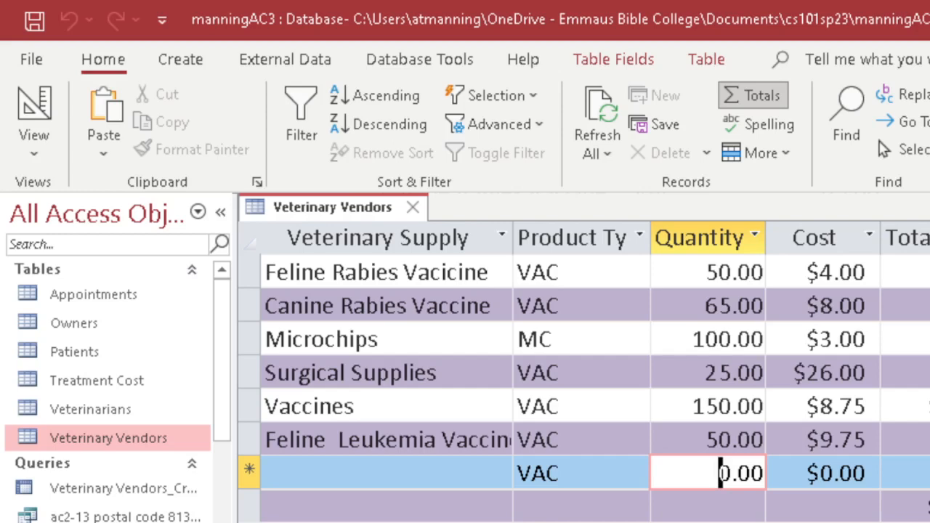
click(904, 305)
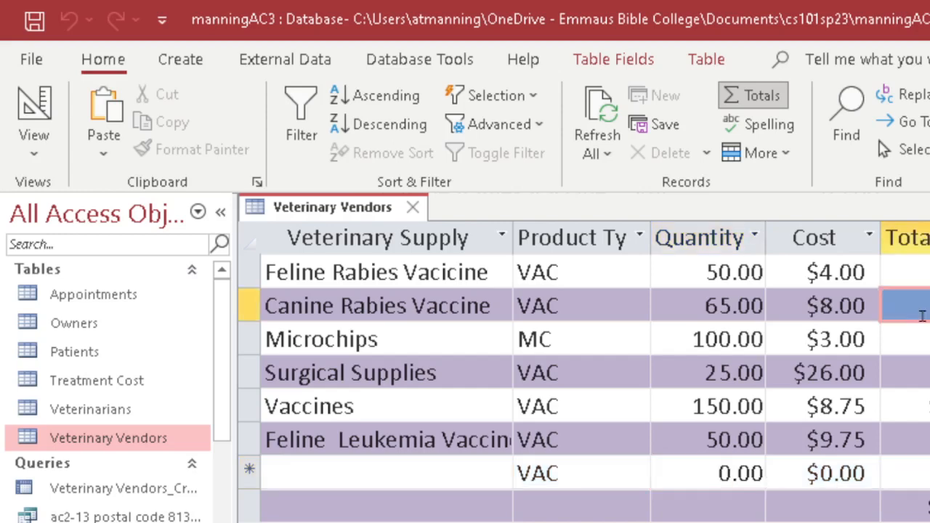
click(546, 293)
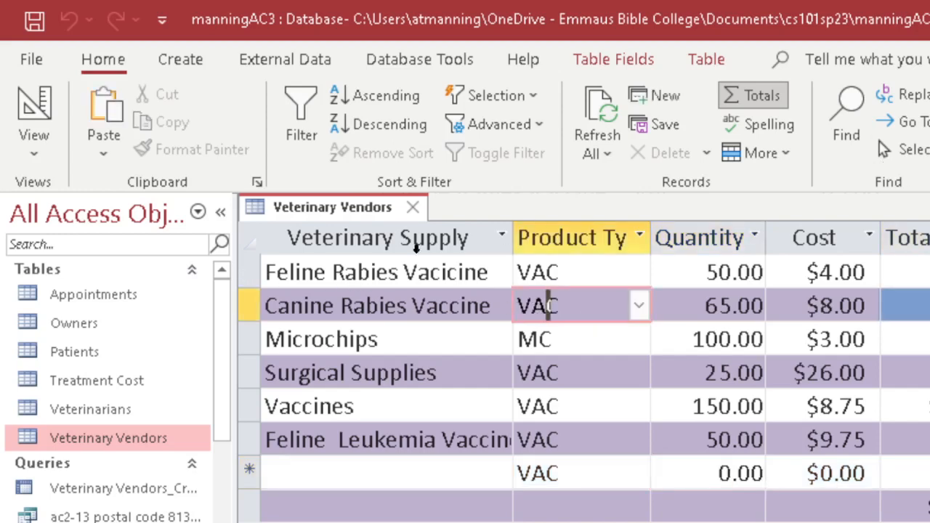
click(249, 240)
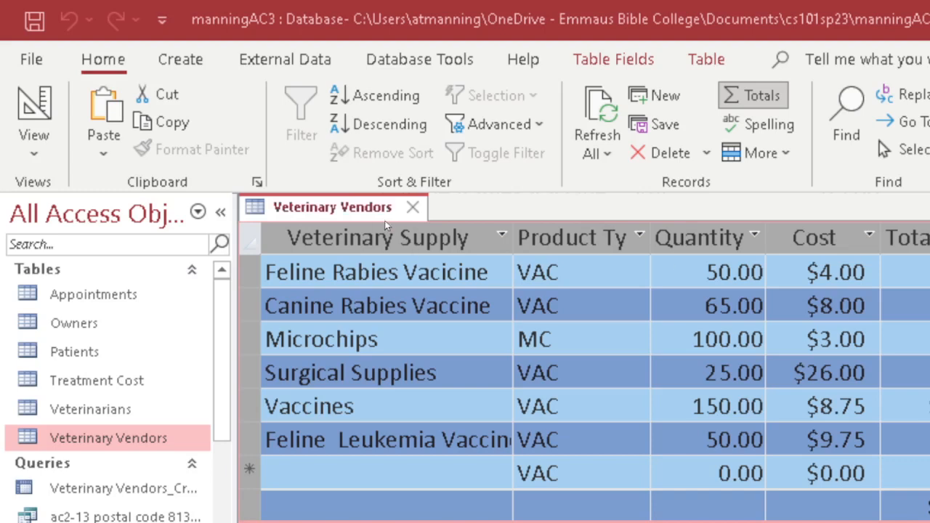
Close the Veterinary Vendors table, saving its layout changes.
click(412, 208)
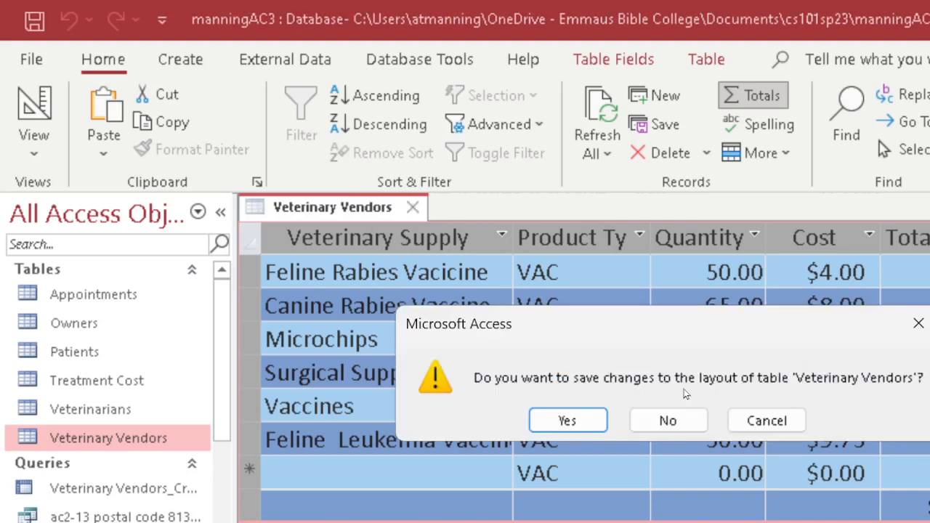
click(574, 419)
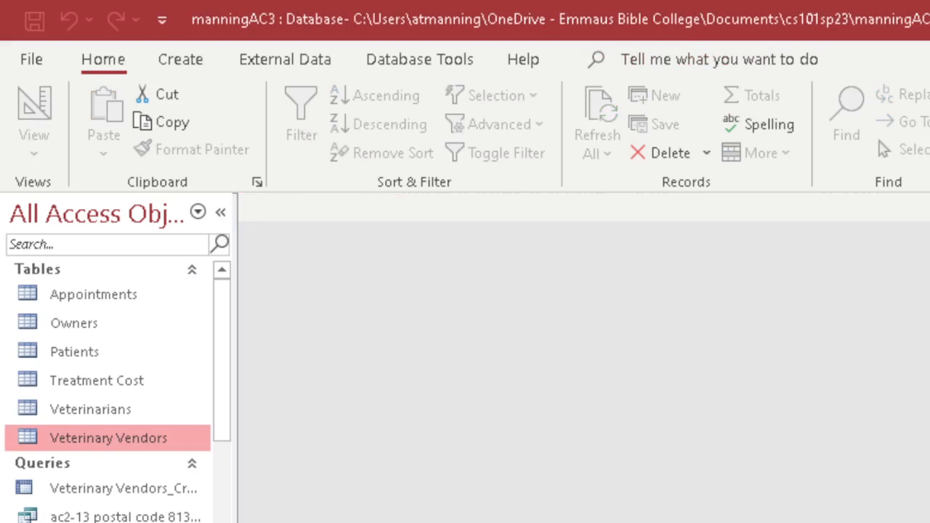
click(193, 60)
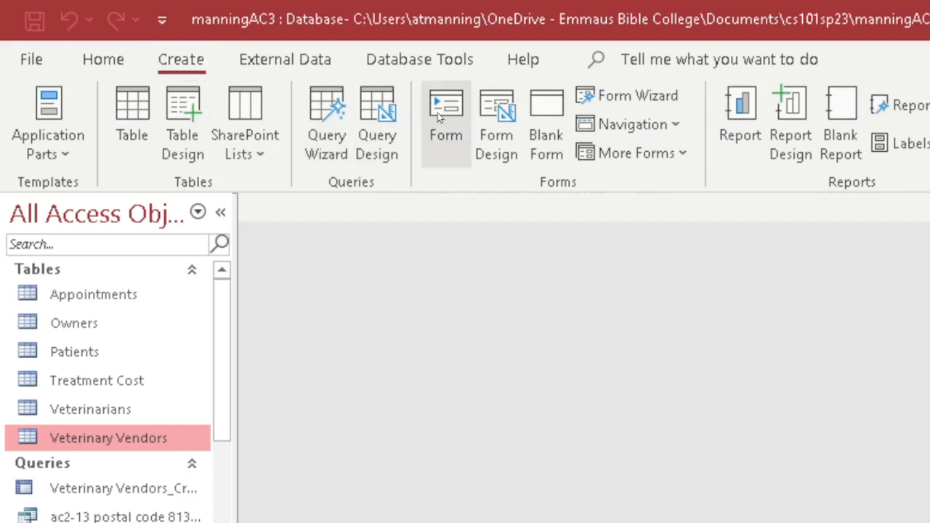
Start a new query design on Appointments and enlarge its field list to show every field.
click(372, 115)
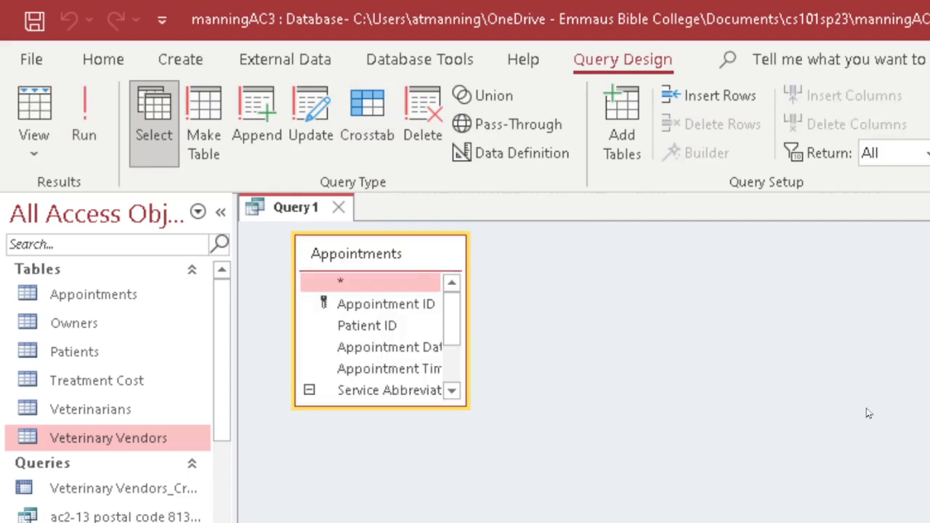
drag(465, 404, 590, 471)
drag(623, 511, 629, 488)
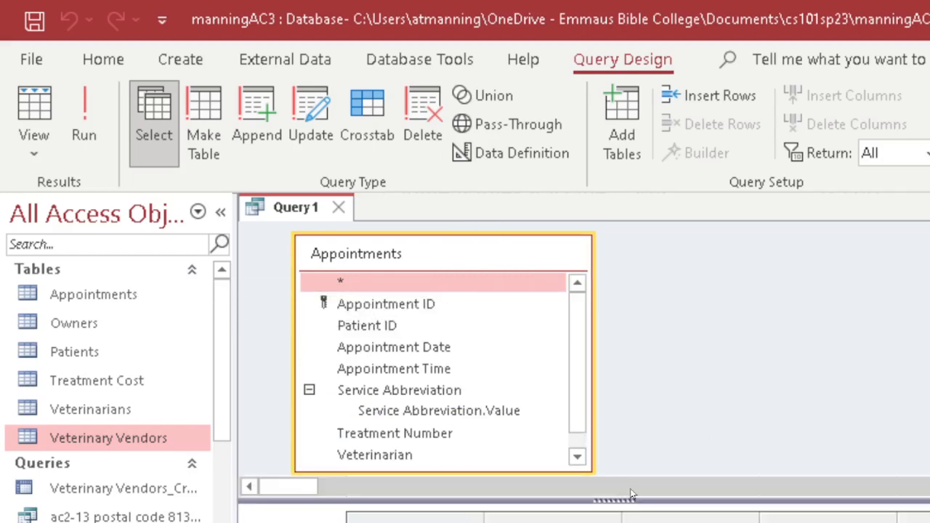
Add Appointment ID, Patient ID, Appointment Date and Treatment Number to the query grid.
double_click(386, 327)
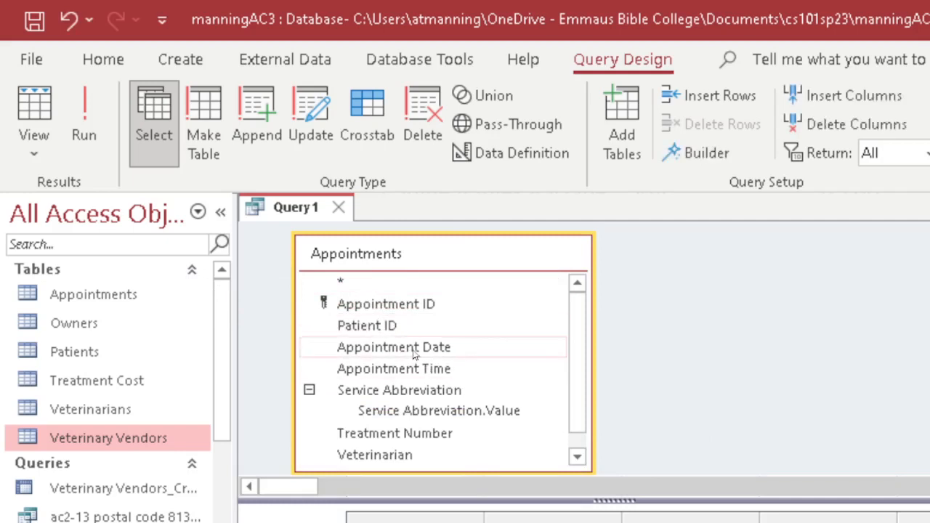
double_click(412, 349)
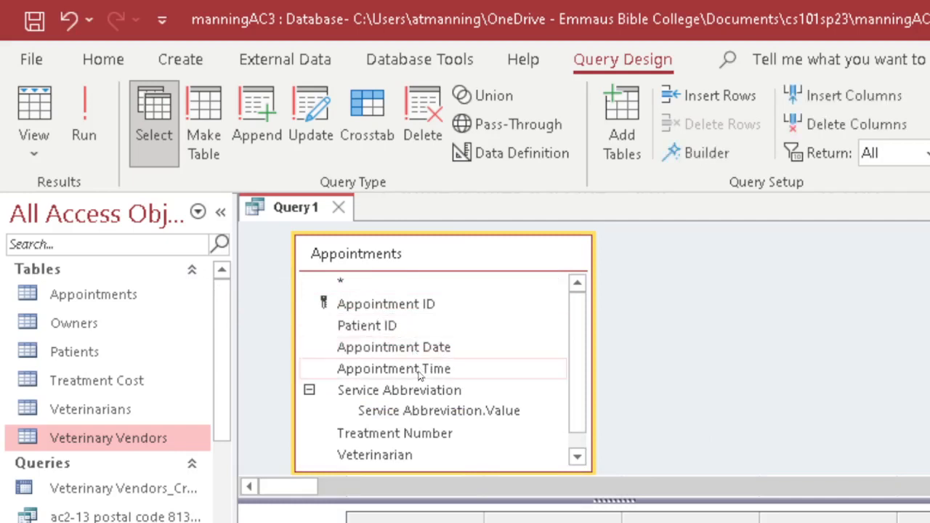
double_click(437, 396)
double_click(420, 432)
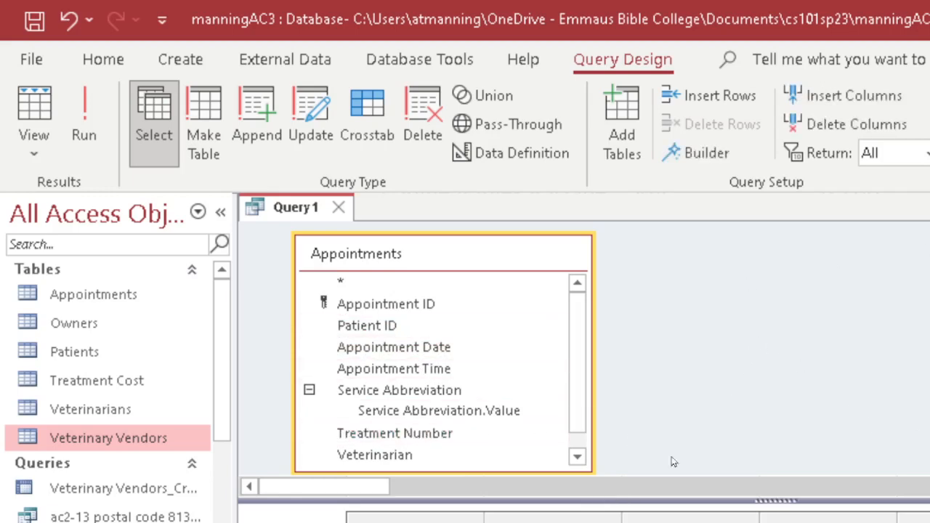
Check the four-field query's results in Datasheet view, then return to Design view.
drag(789, 502, 787, 462)
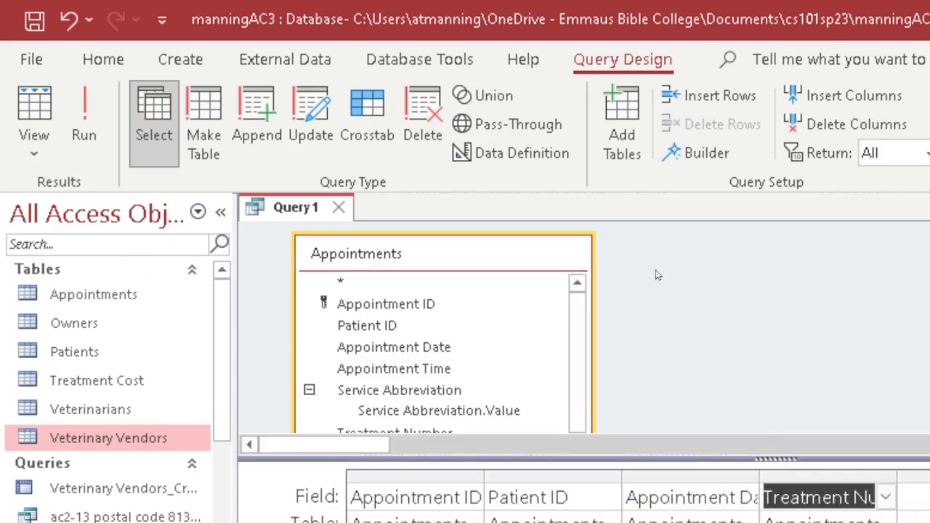
click(34, 105)
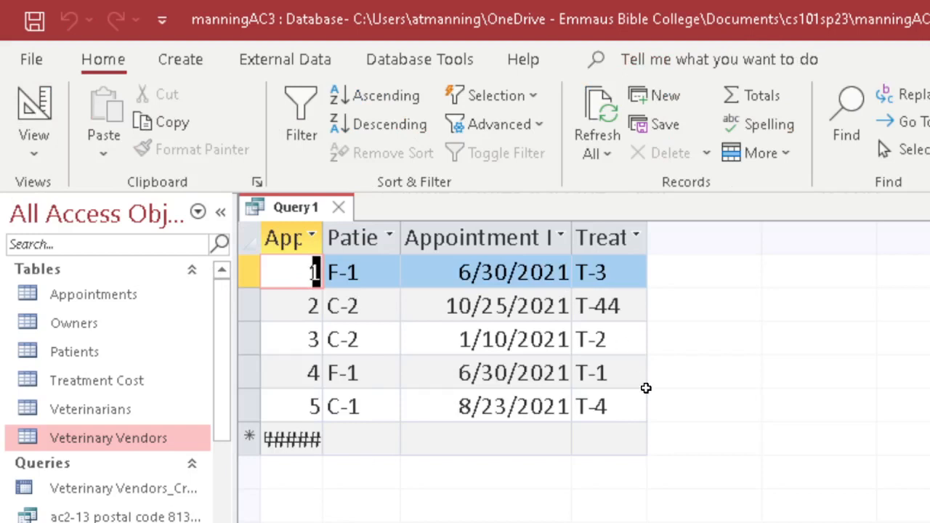
click(38, 109)
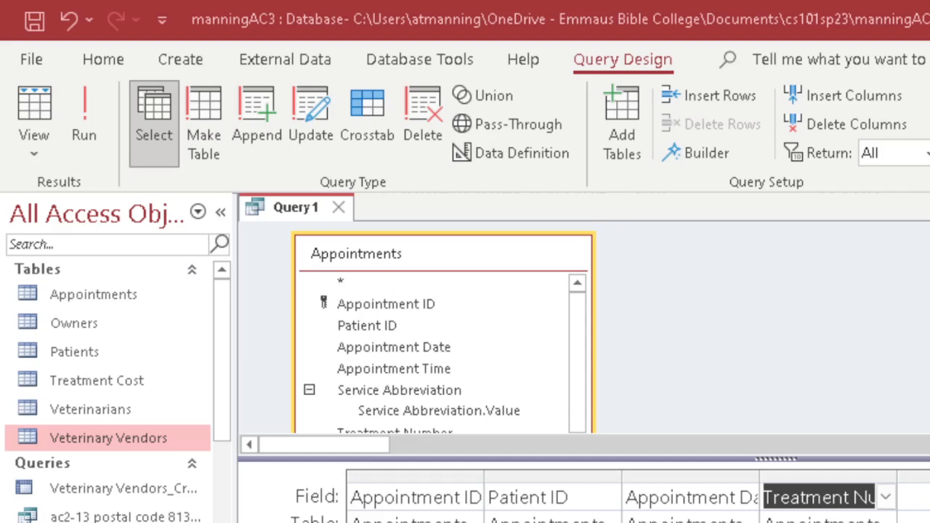
Widen the Treatment Number grid column and add Service Abbreviation.Value from the Appointments field list.
click(886, 497)
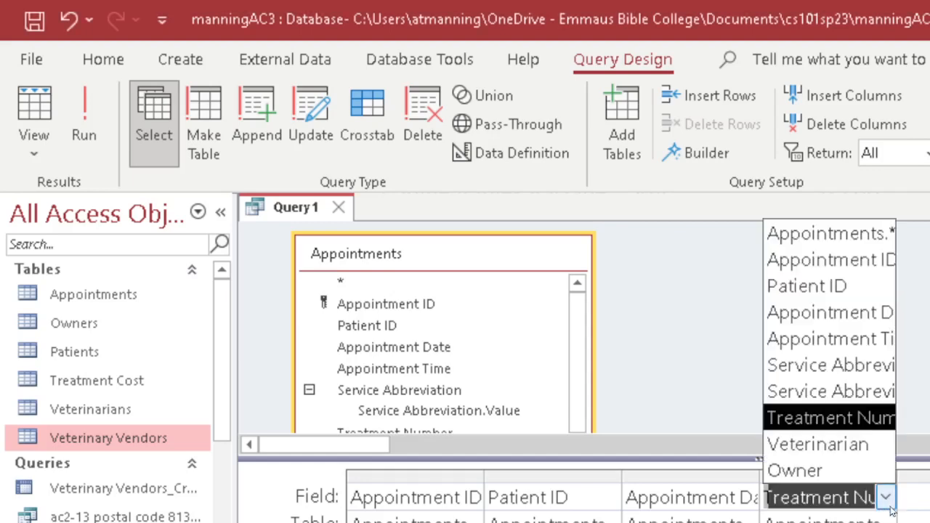
click(888, 506)
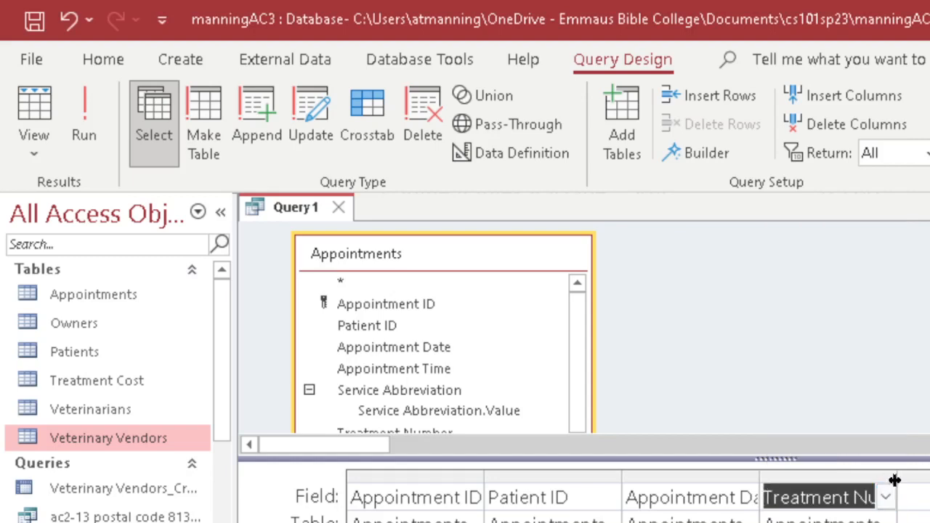
drag(894, 480, 924, 476)
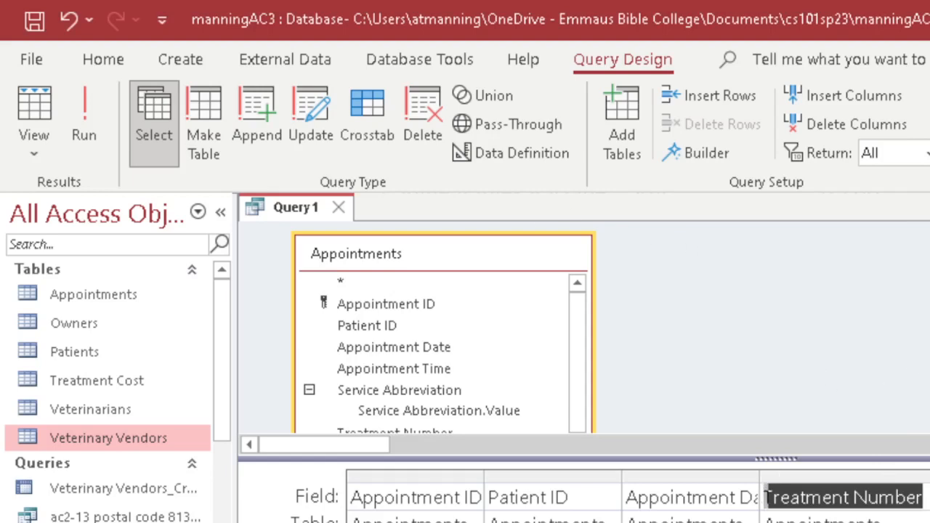
double_click(395, 390)
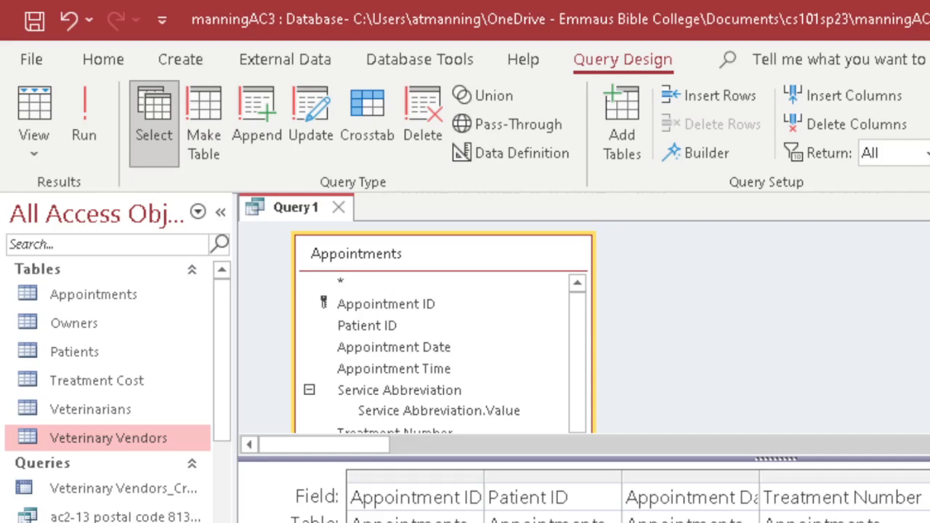
click(32, 109)
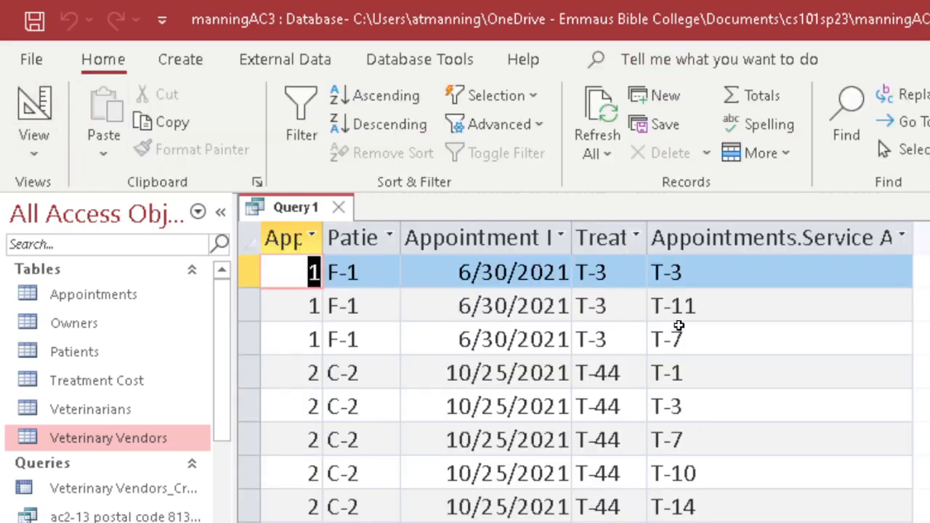
click(316, 273)
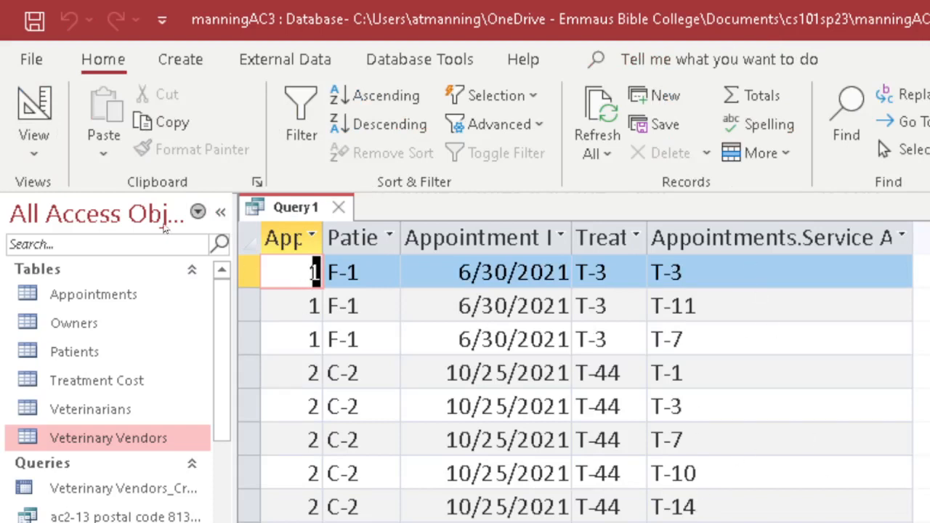
click(40, 105)
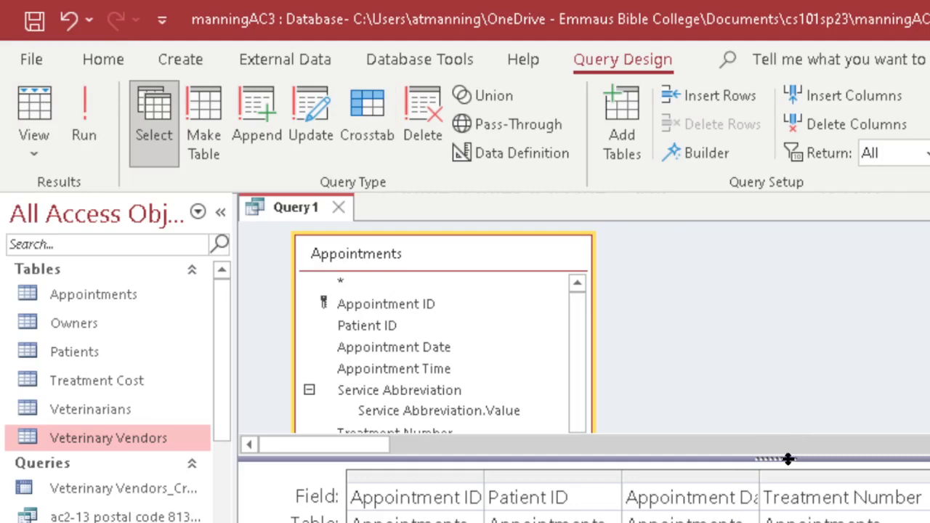
Enlarge the design grid, then preview Query1's results twice in Datasheet view, returning to Design view each time.
drag(789, 459, 784, 440)
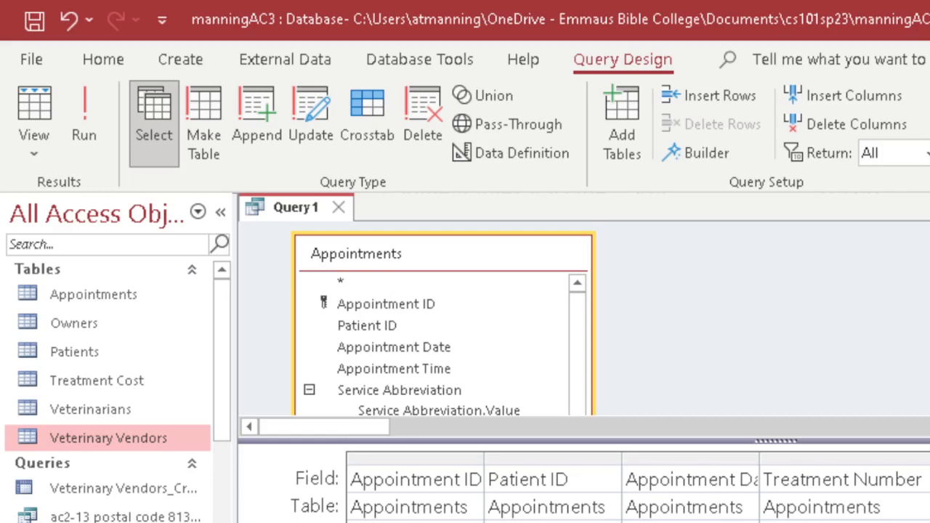
click(29, 100)
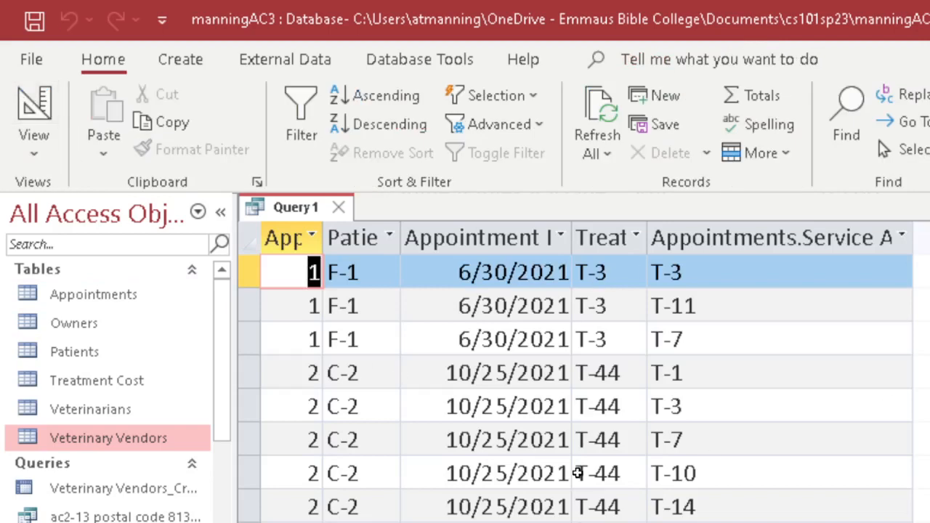
click(34, 105)
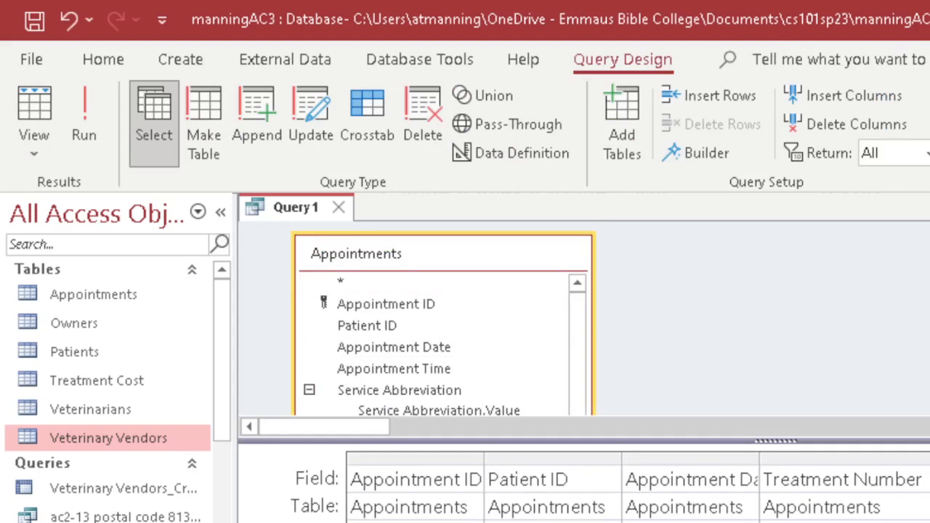
click(34, 105)
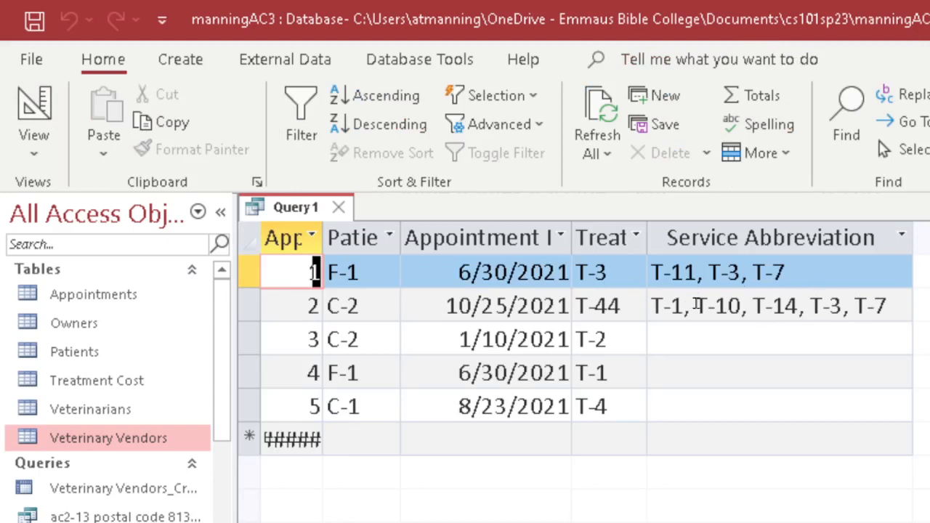
click(32, 105)
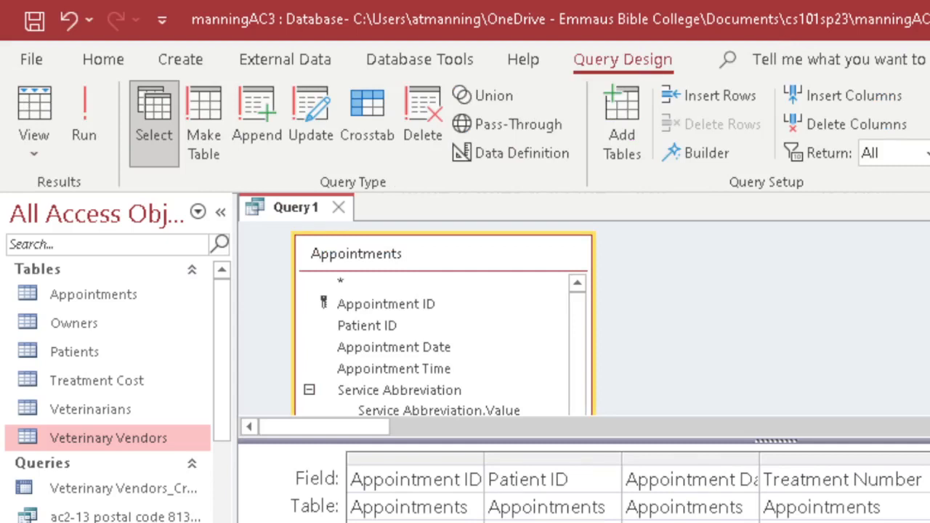
click(33, 109)
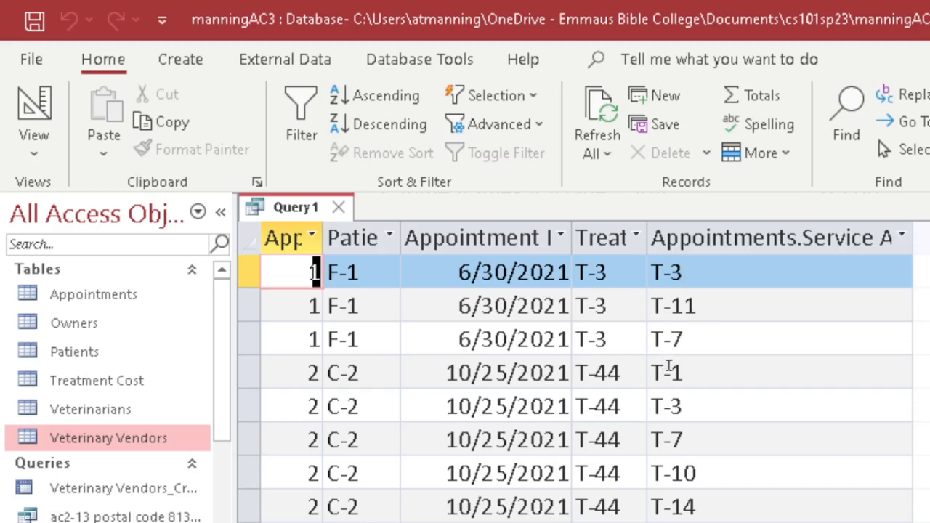
click(30, 107)
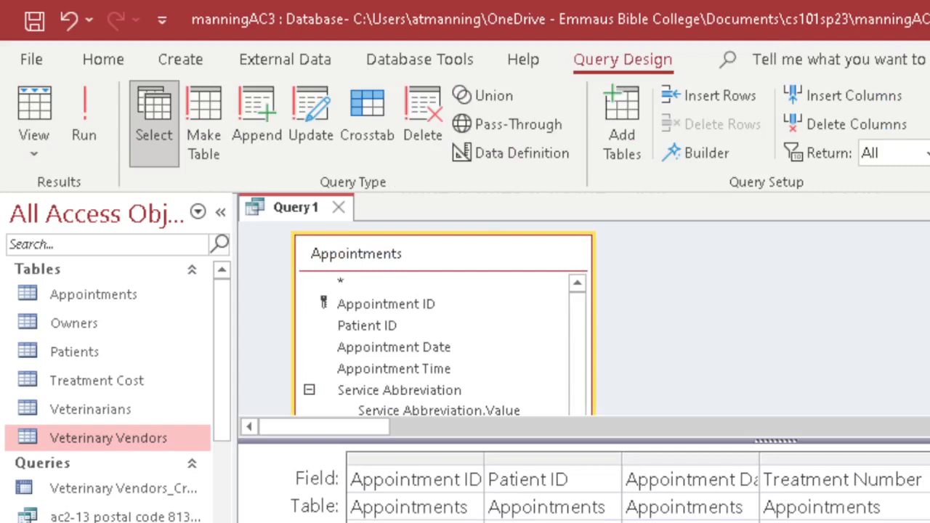
click(33, 117)
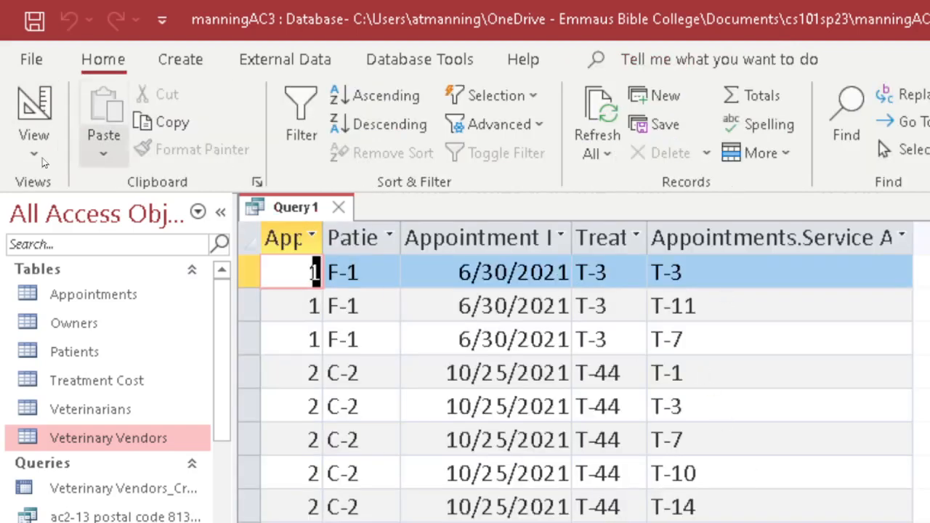
click(28, 125)
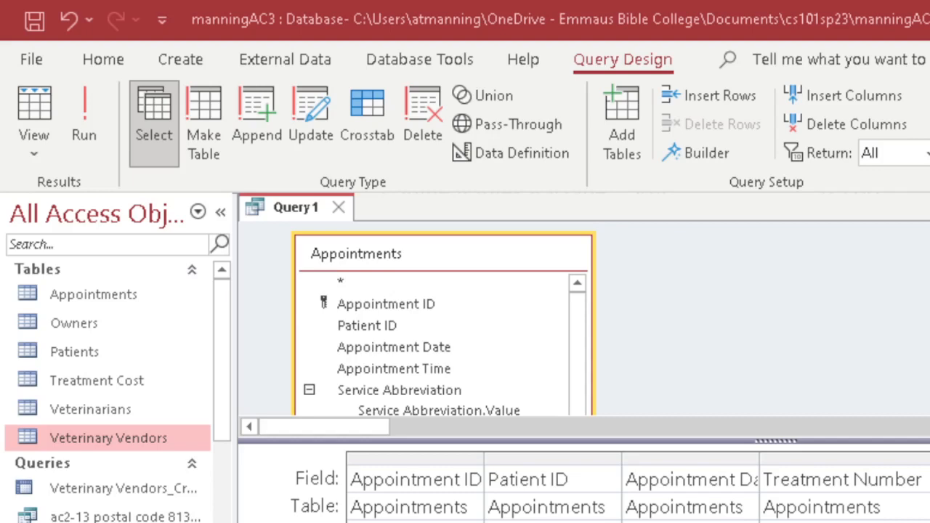
Save Query1 with Ctrl+S under the query name 'm03q02 ac3-44'.
key(ctrl+s)
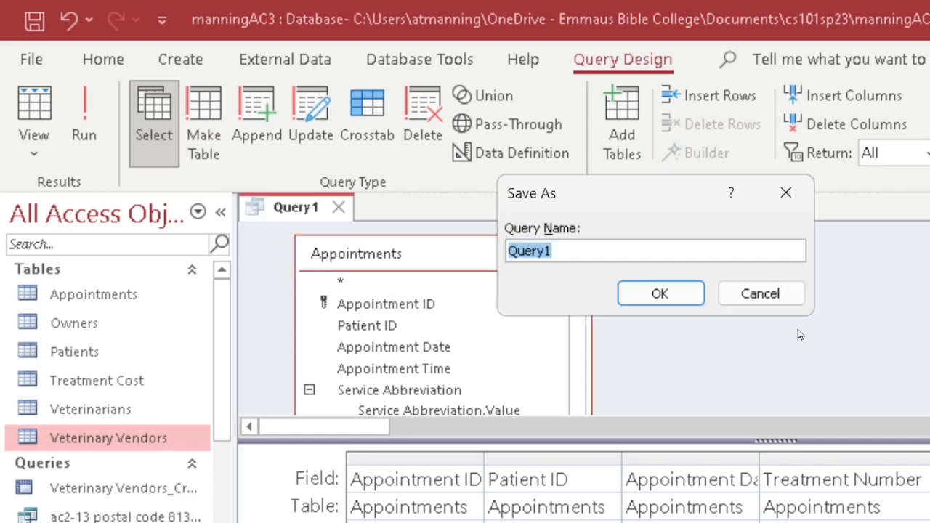
text(m02)
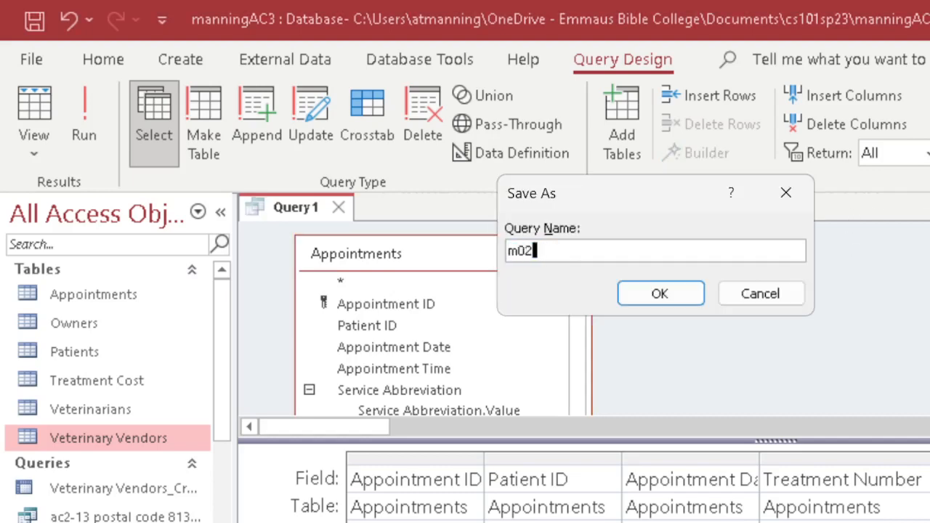
key(BackSpace)
text(3q02)
key(alt+Tab)
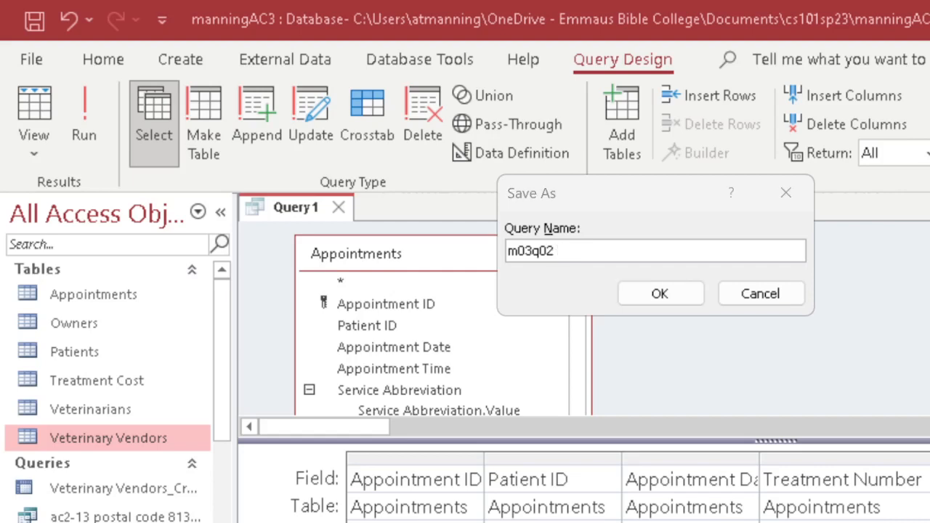
click(619, 253)
text(ac3-44)
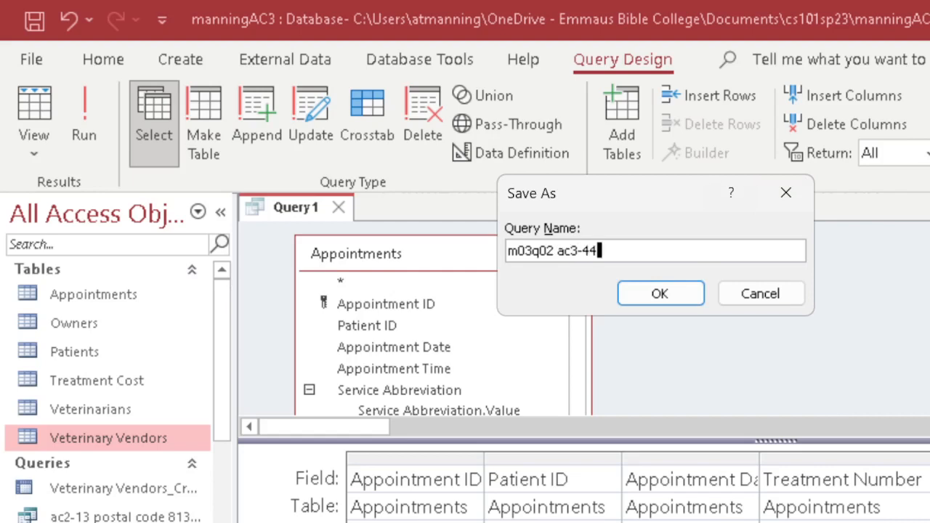
click(691, 293)
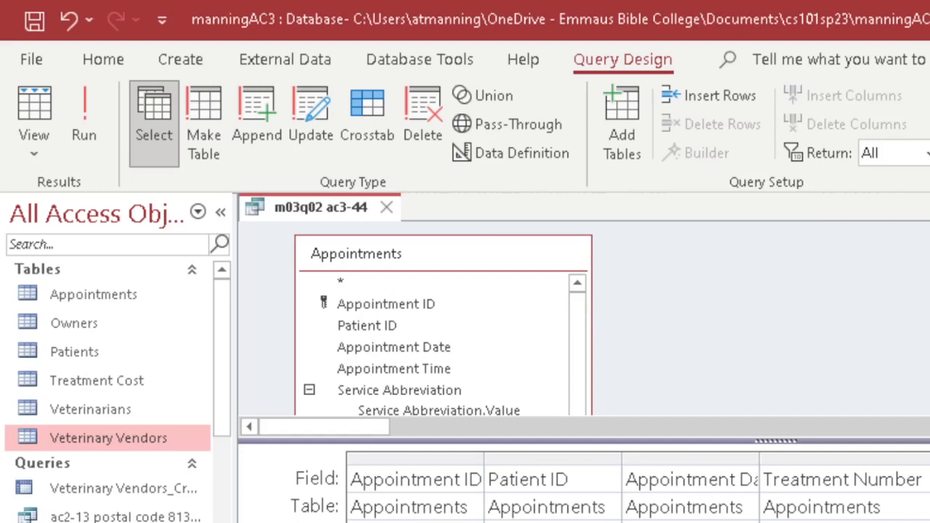
click(34, 112)
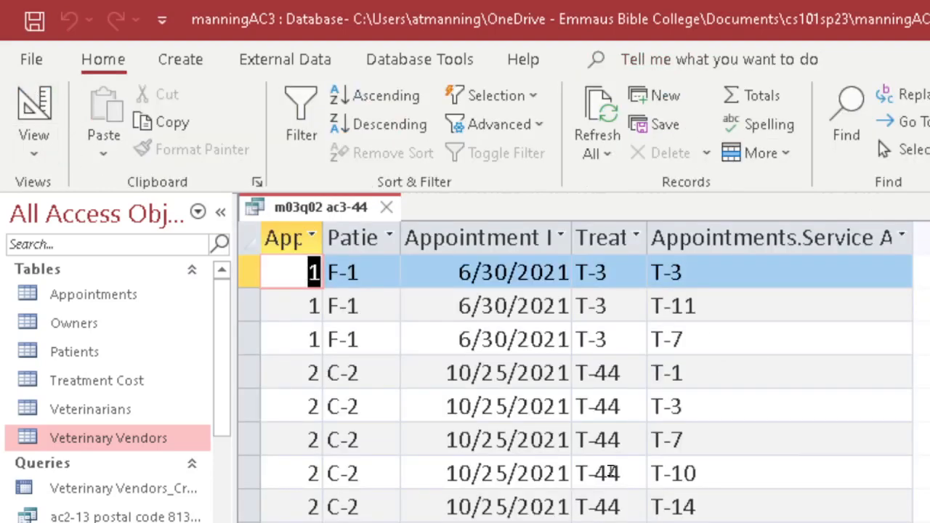
click(707, 267)
key(Down)
key(Down)
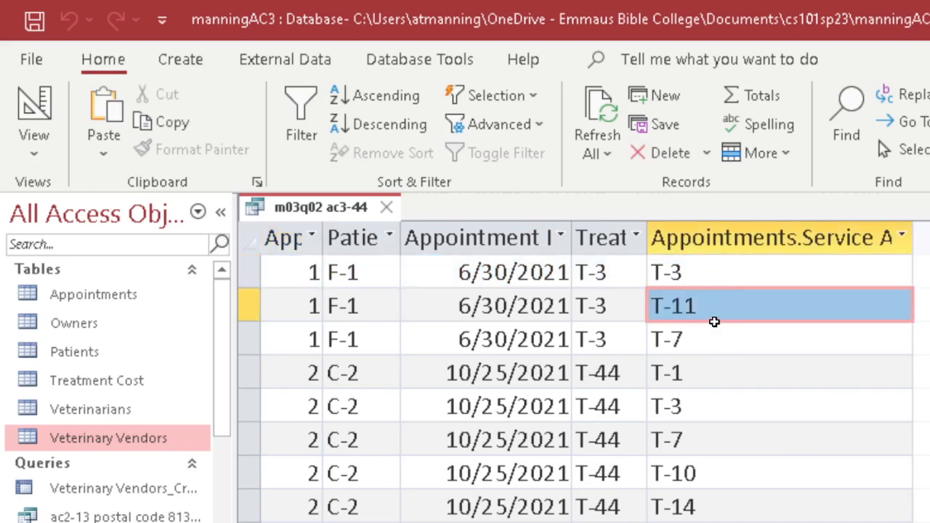
click(729, 280)
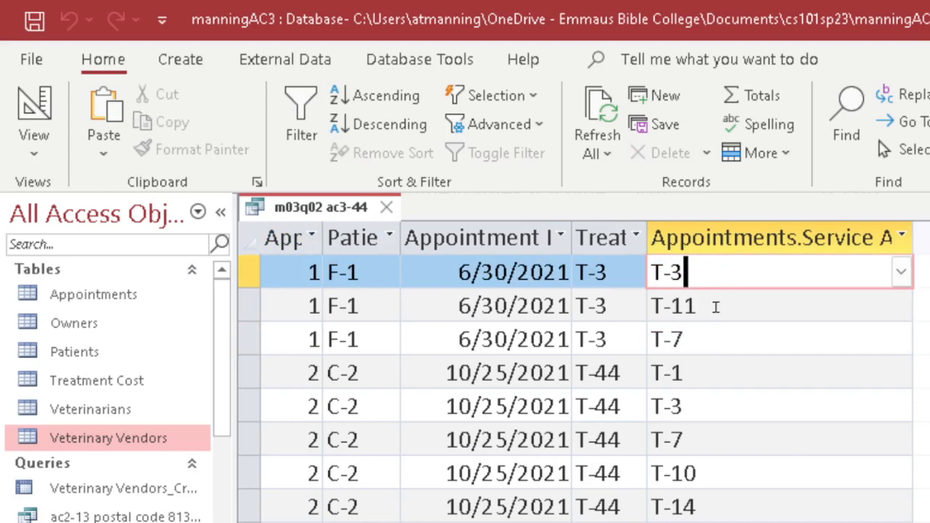
click(714, 308)
click(726, 347)
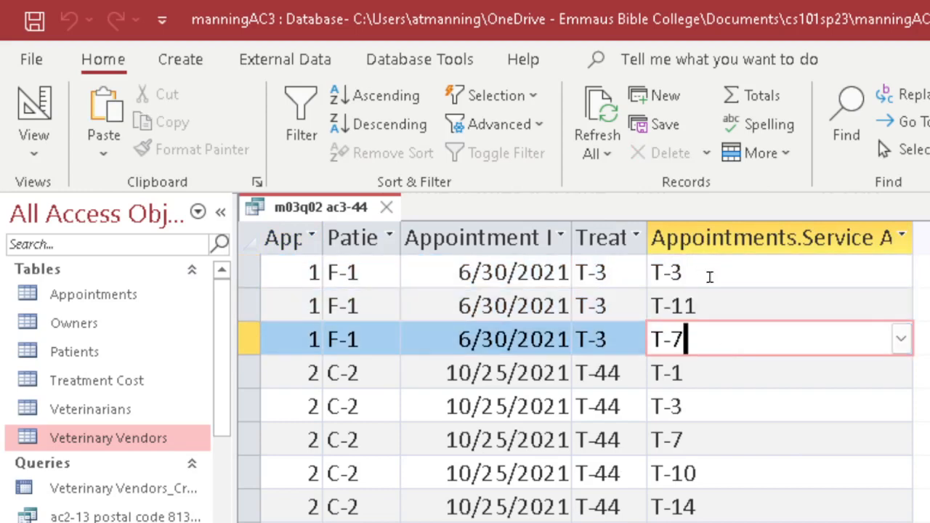
click(710, 273)
click(719, 311)
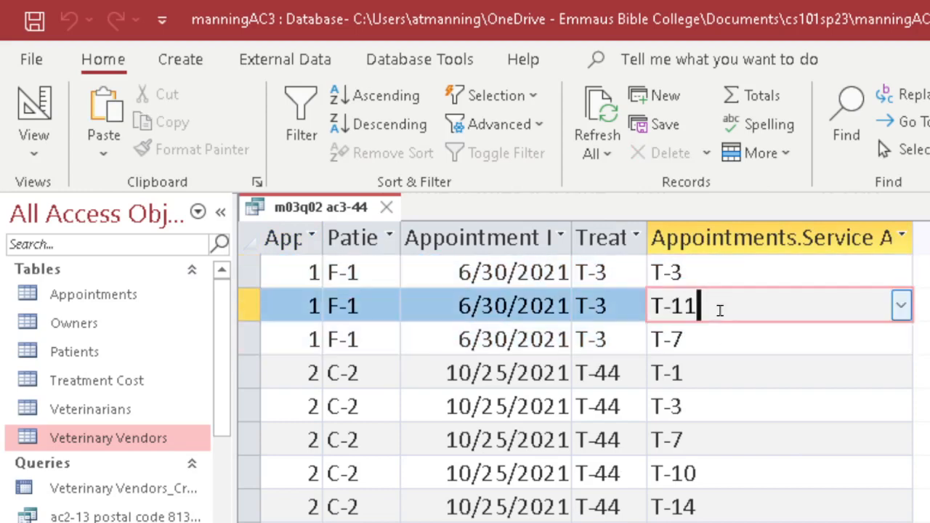
click(34, 109)
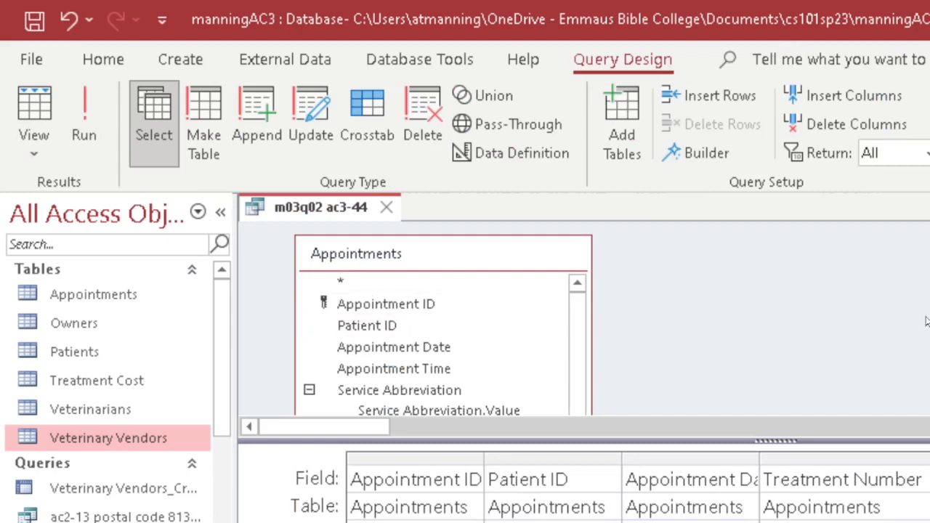